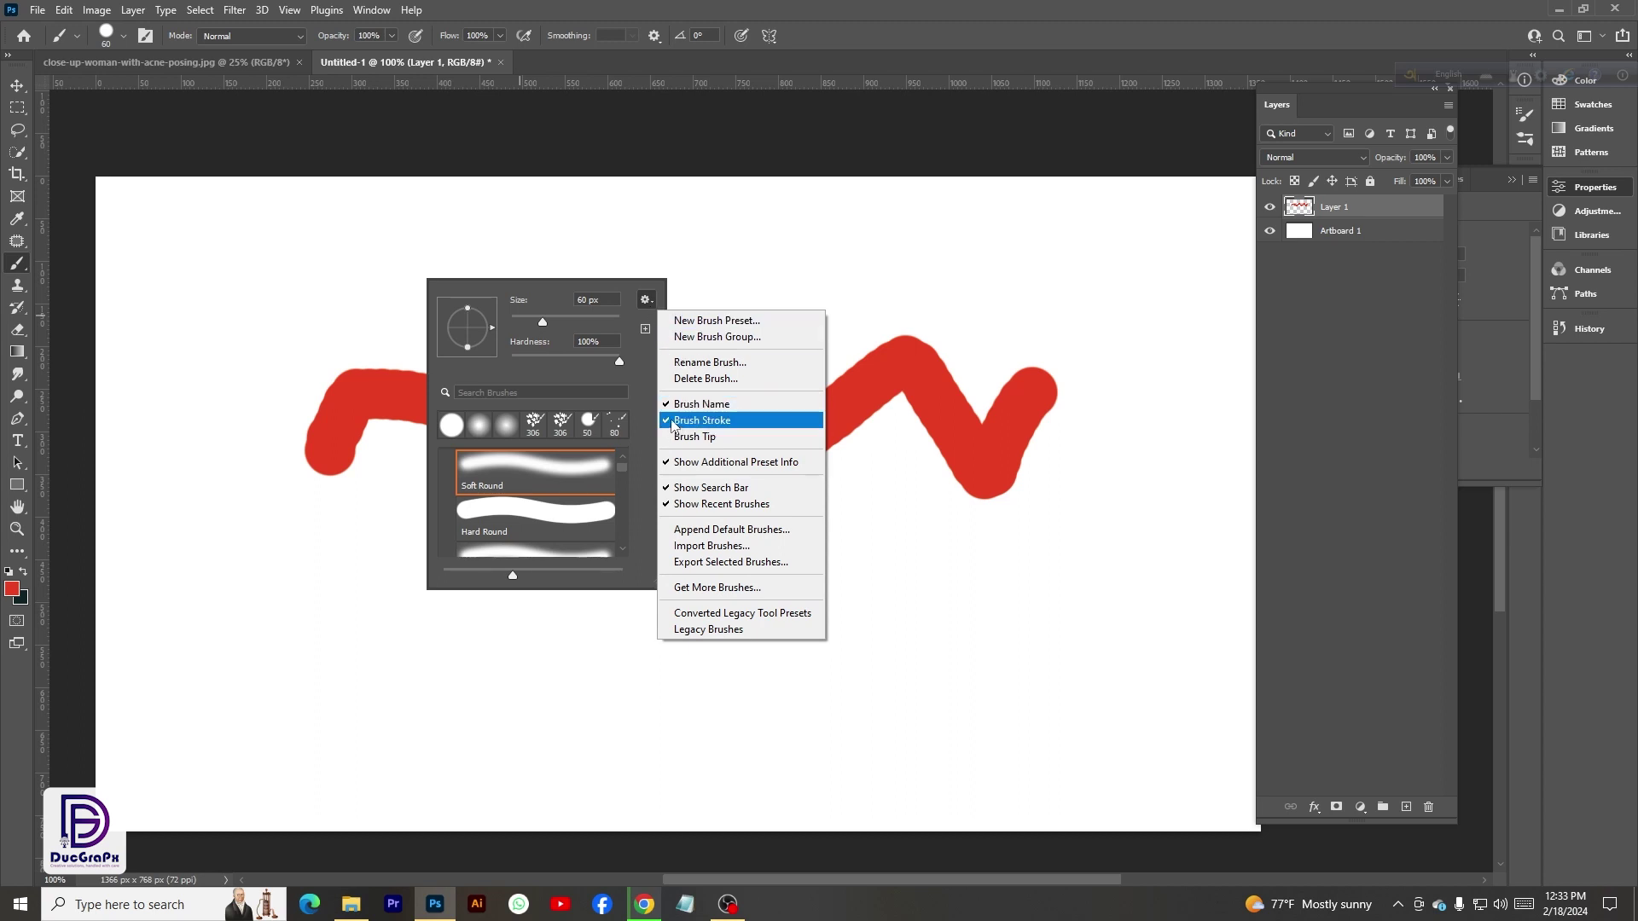
- Hide the brush stroke previews in the brush preset list and show them again
{"action": "left_click", "coordinate": [702, 421]}
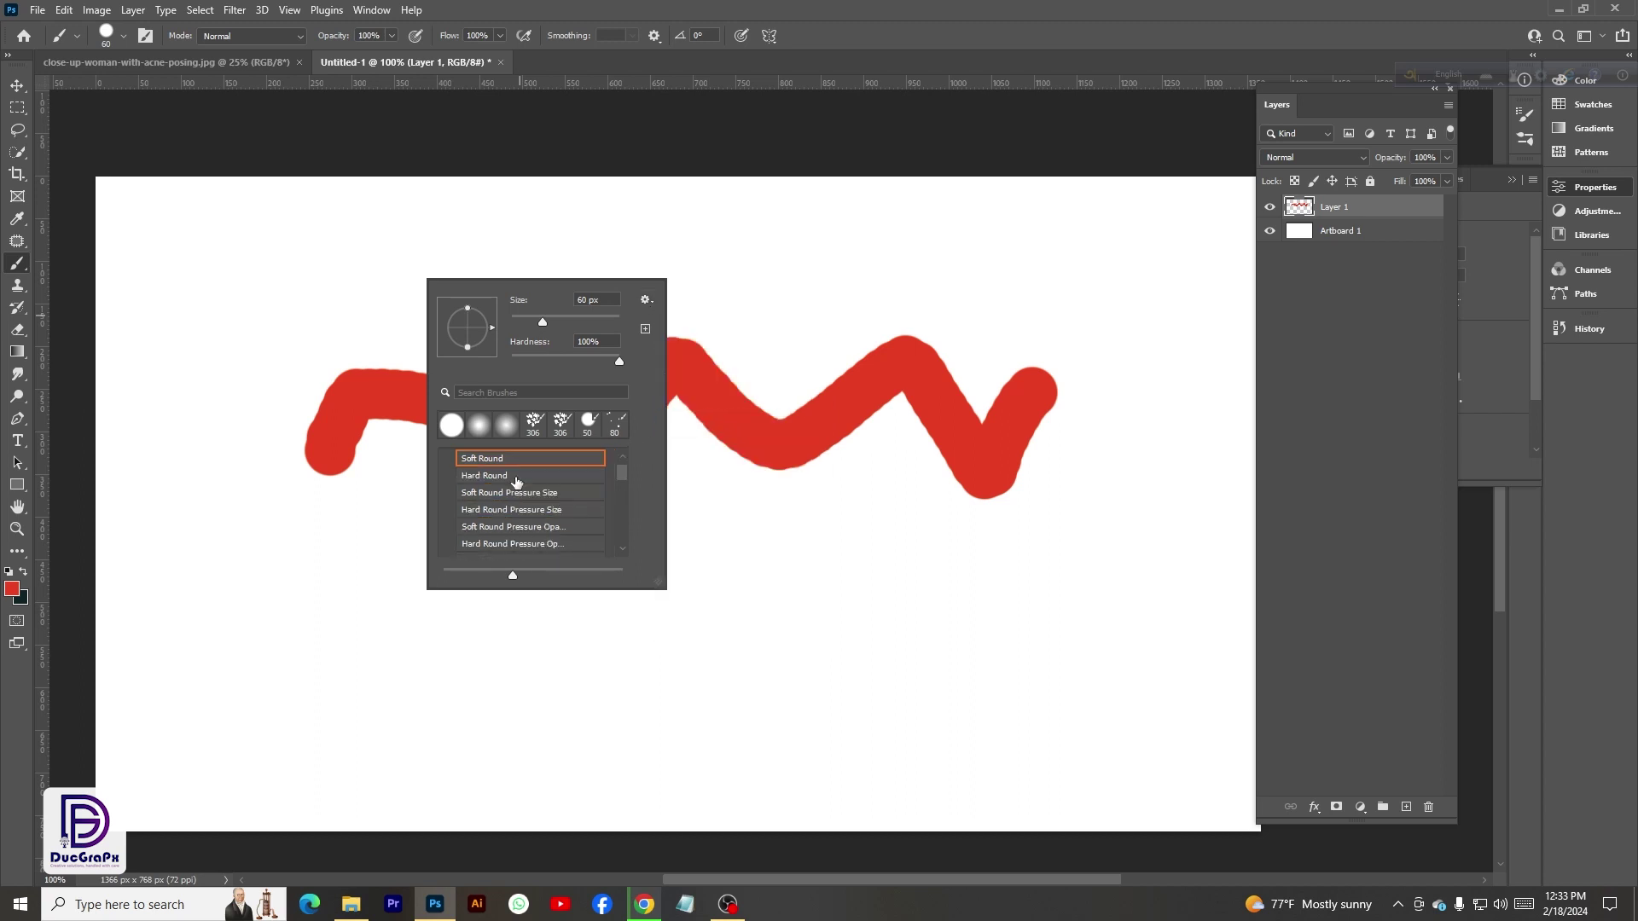
{"action": "left_click", "coordinate": [646, 300]}
{"action": "left_click", "coordinate": [678, 421]}
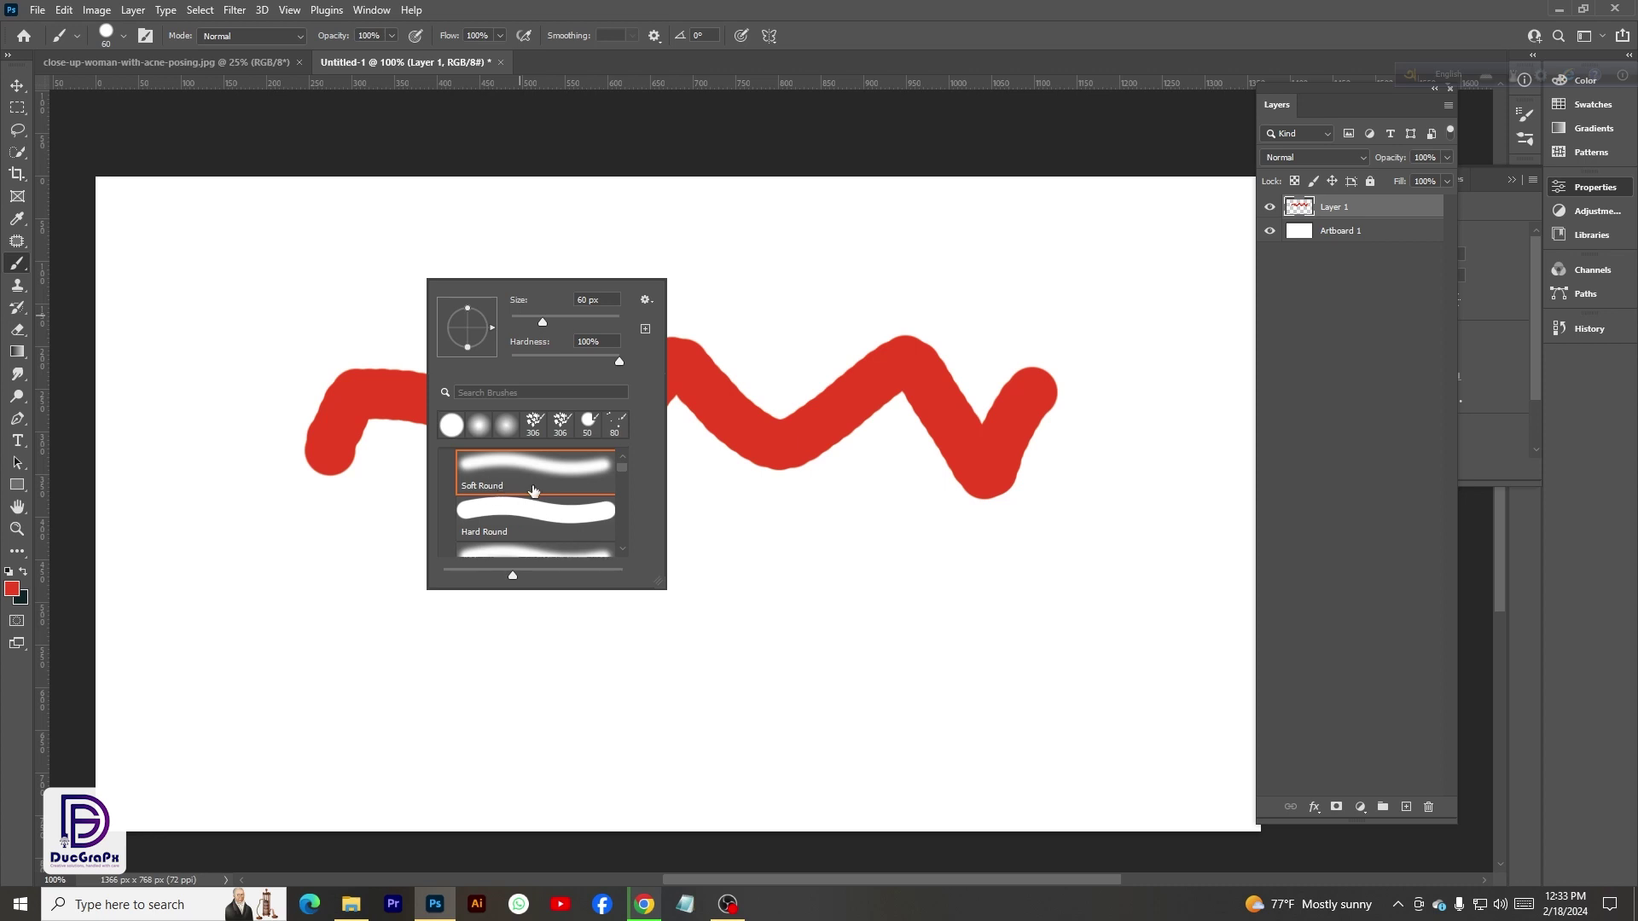
- Choose the Hard Round preset from the General Brushes group
{"action": "scroll", "coordinate": [533, 490], "scroll_direction": "down", "scroll_amount": 2}
{"action": "scroll", "coordinate": [531, 488], "scroll_direction": "up", "scroll_amount": 2}
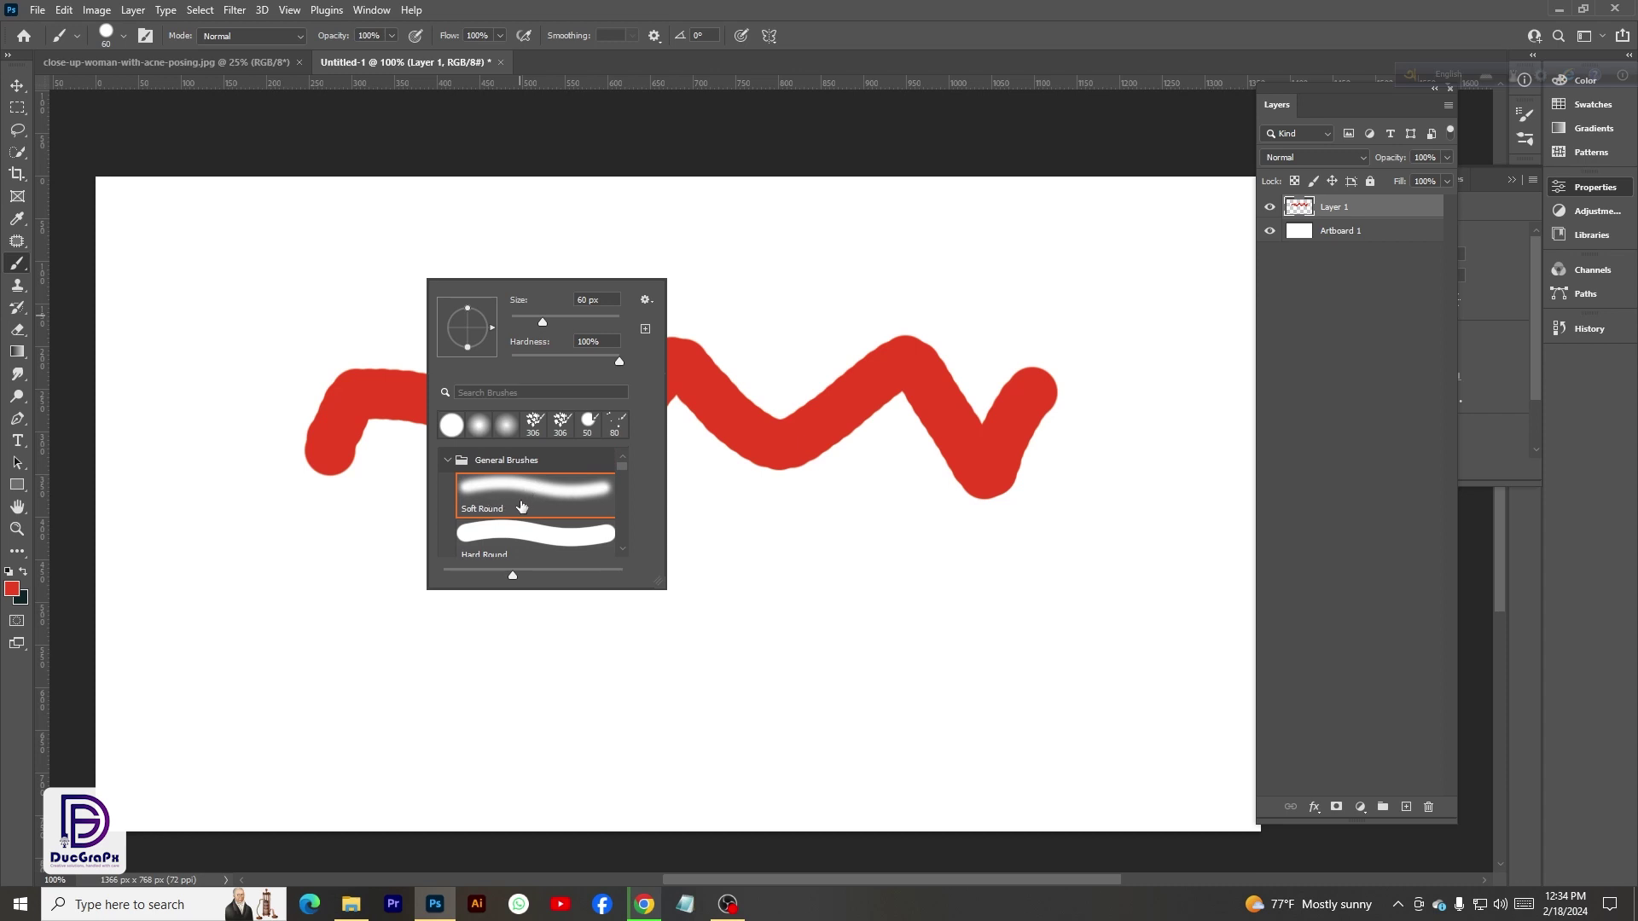
{"action": "scroll", "coordinate": [490, 493], "scroll_direction": "down", "scroll_amount": 1}
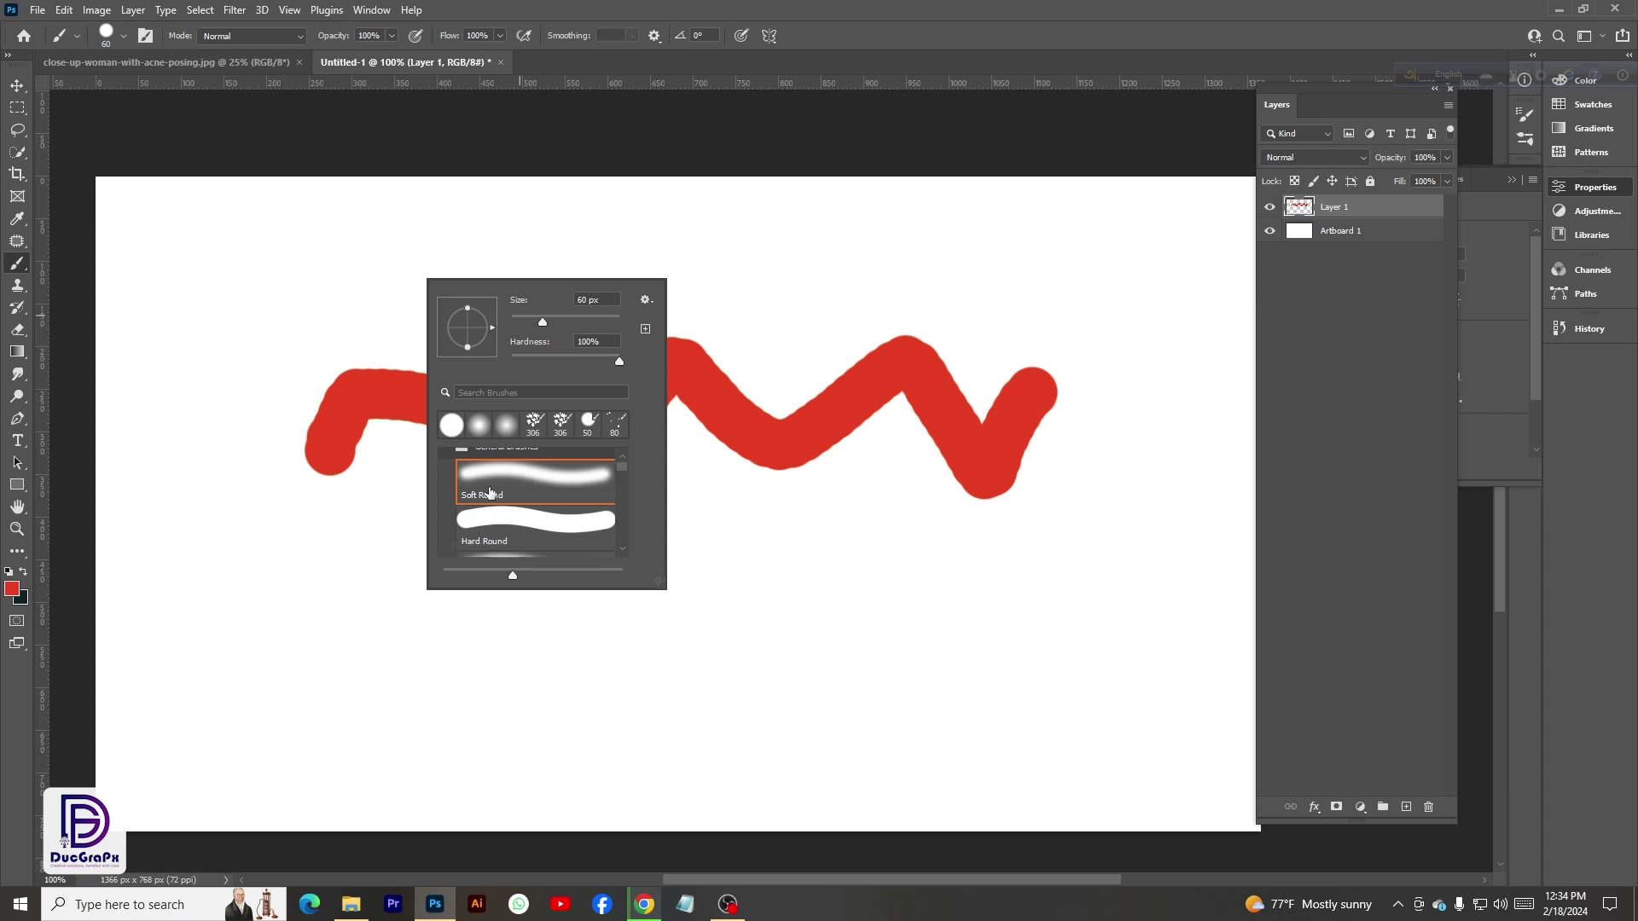
{"action": "scroll", "coordinate": [512, 503], "scroll_direction": "down", "scroll_amount": 1}
{"action": "left_click", "coordinate": [608, 523]}
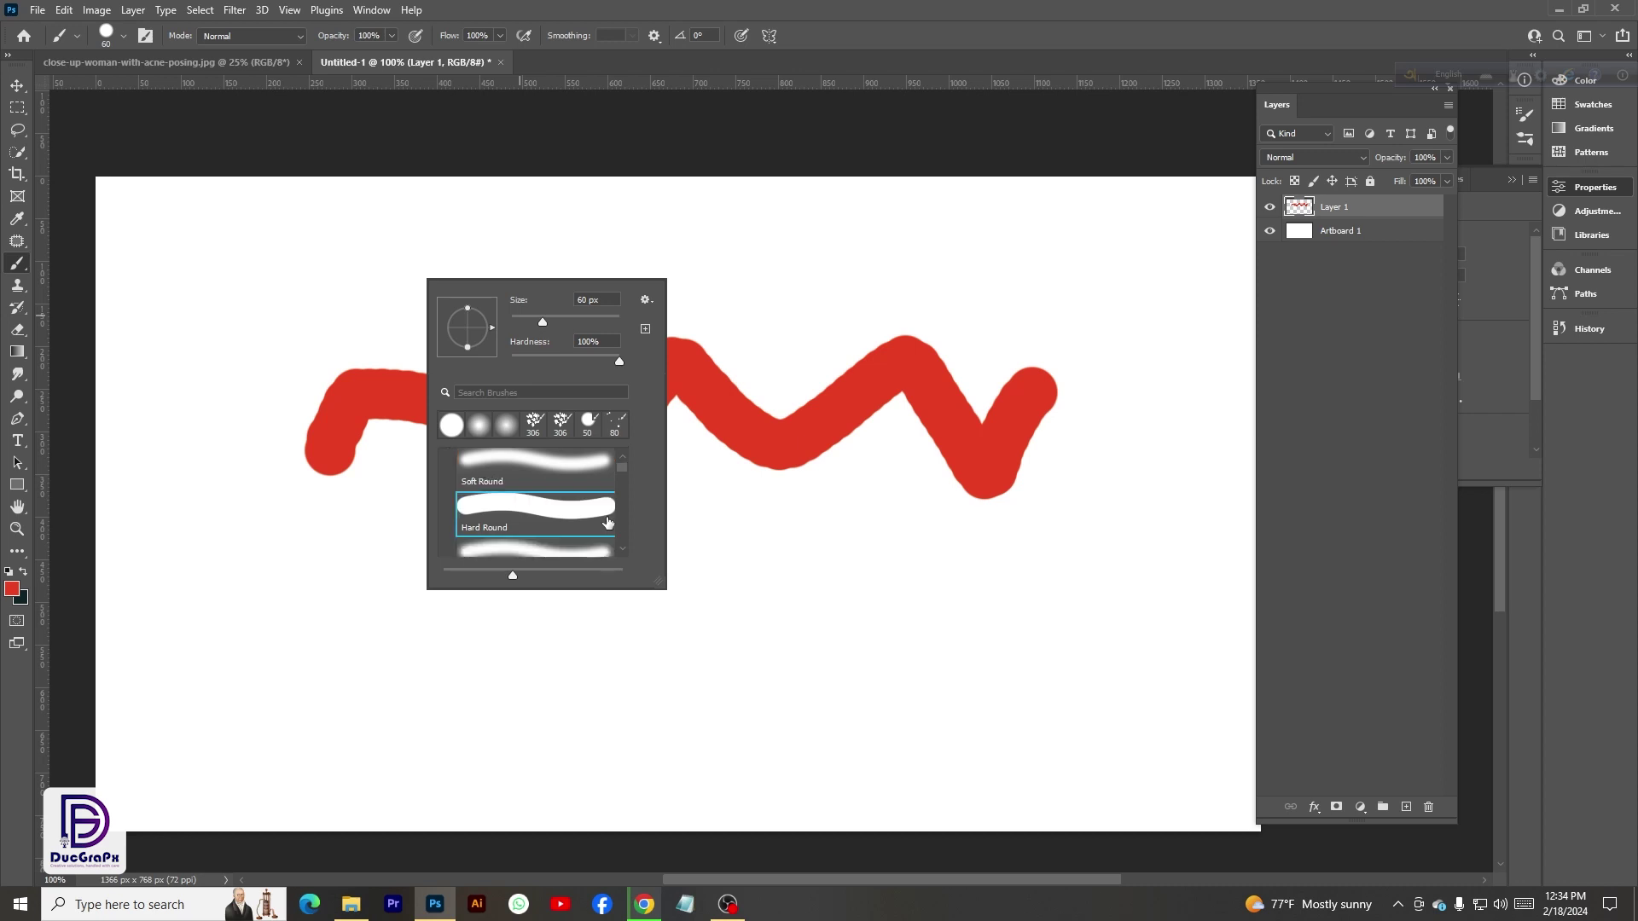
{"action": "scroll", "coordinate": [555, 506], "scroll_direction": "down", "scroll_amount": 1}
{"action": "scroll", "coordinate": [517, 502], "scroll_direction": "down", "scroll_amount": 1}
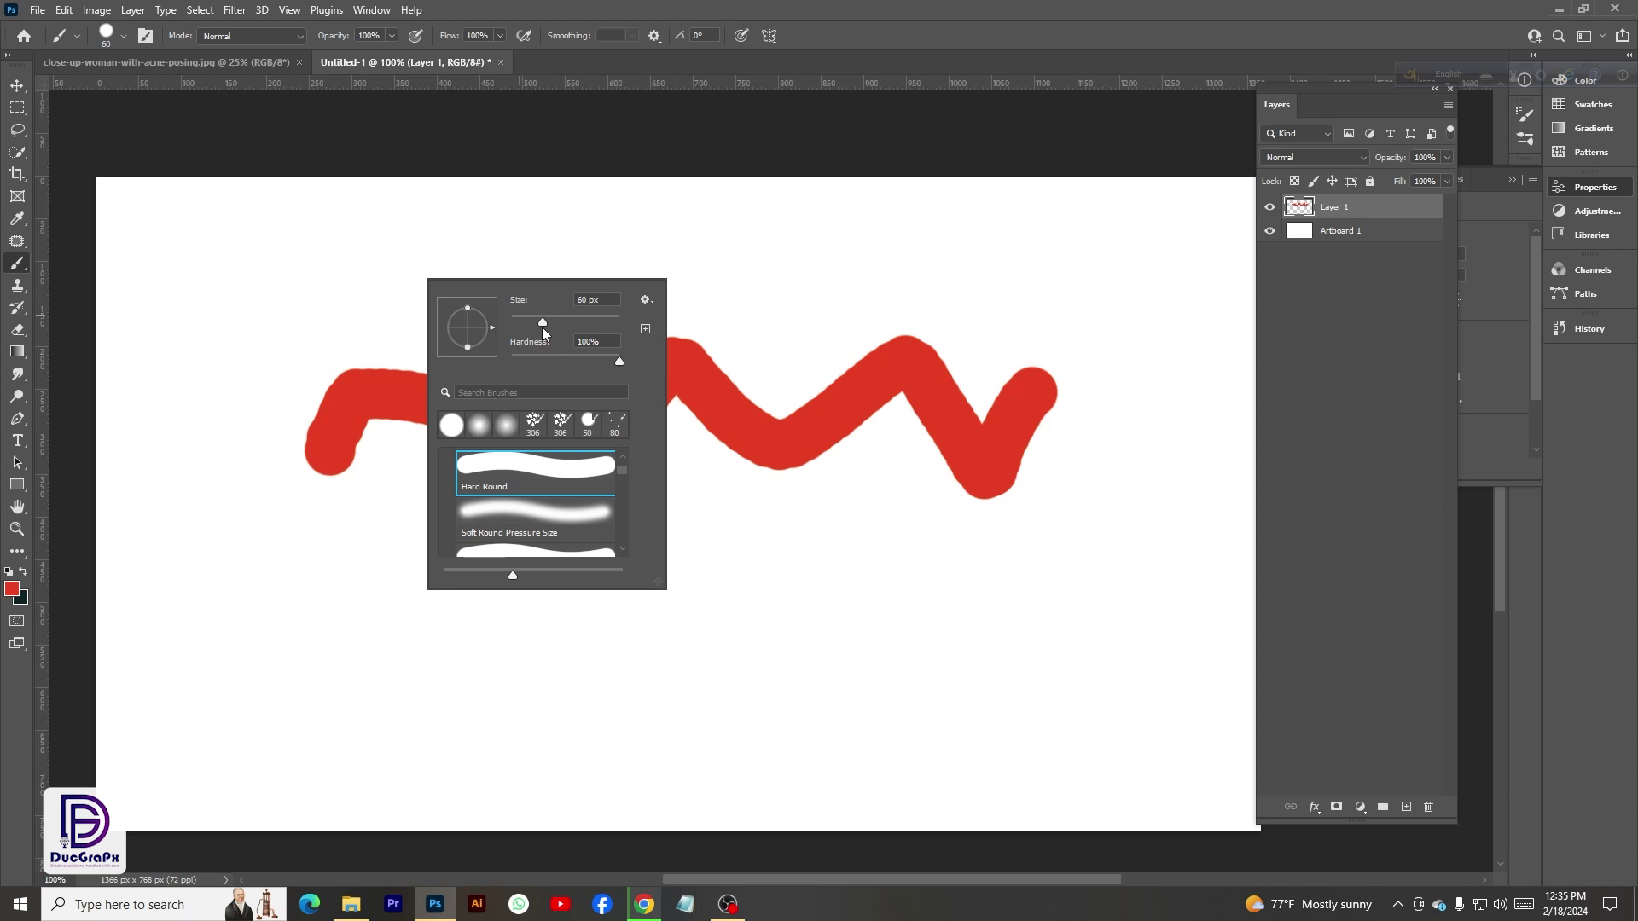
- Increase the brush size to 132 px and paint a thick red stroke below the zigzag's right half
{"action": "left_click_drag", "start_coordinate": [543, 324], "coordinate": [577, 325]}
{"action": "left_click_drag", "start_coordinate": [521, 319], "coordinate": [575, 325]}
{"action": "left_click_drag", "start_coordinate": [797, 673], "coordinate": [964, 591]}
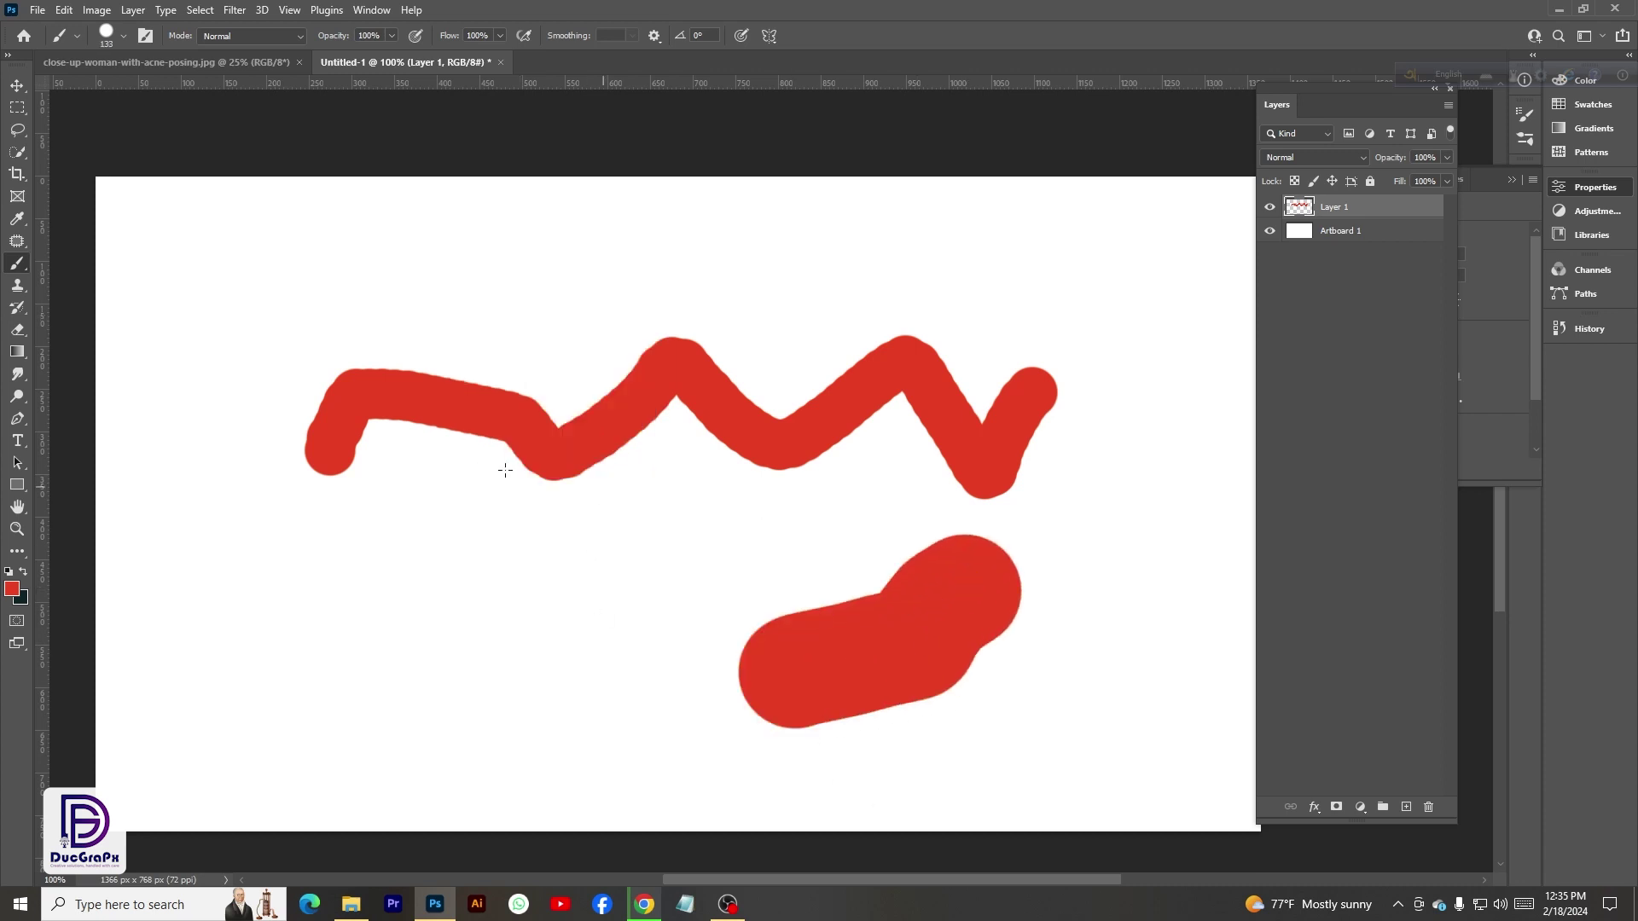
- Reduce the brush size to 37 px and paint two thin red strokes below the zigzag's left half
{"action": "right_click", "coordinate": [440, 319]}
{"action": "left_click_drag", "start_coordinate": [592, 362], "coordinate": [548, 363]}
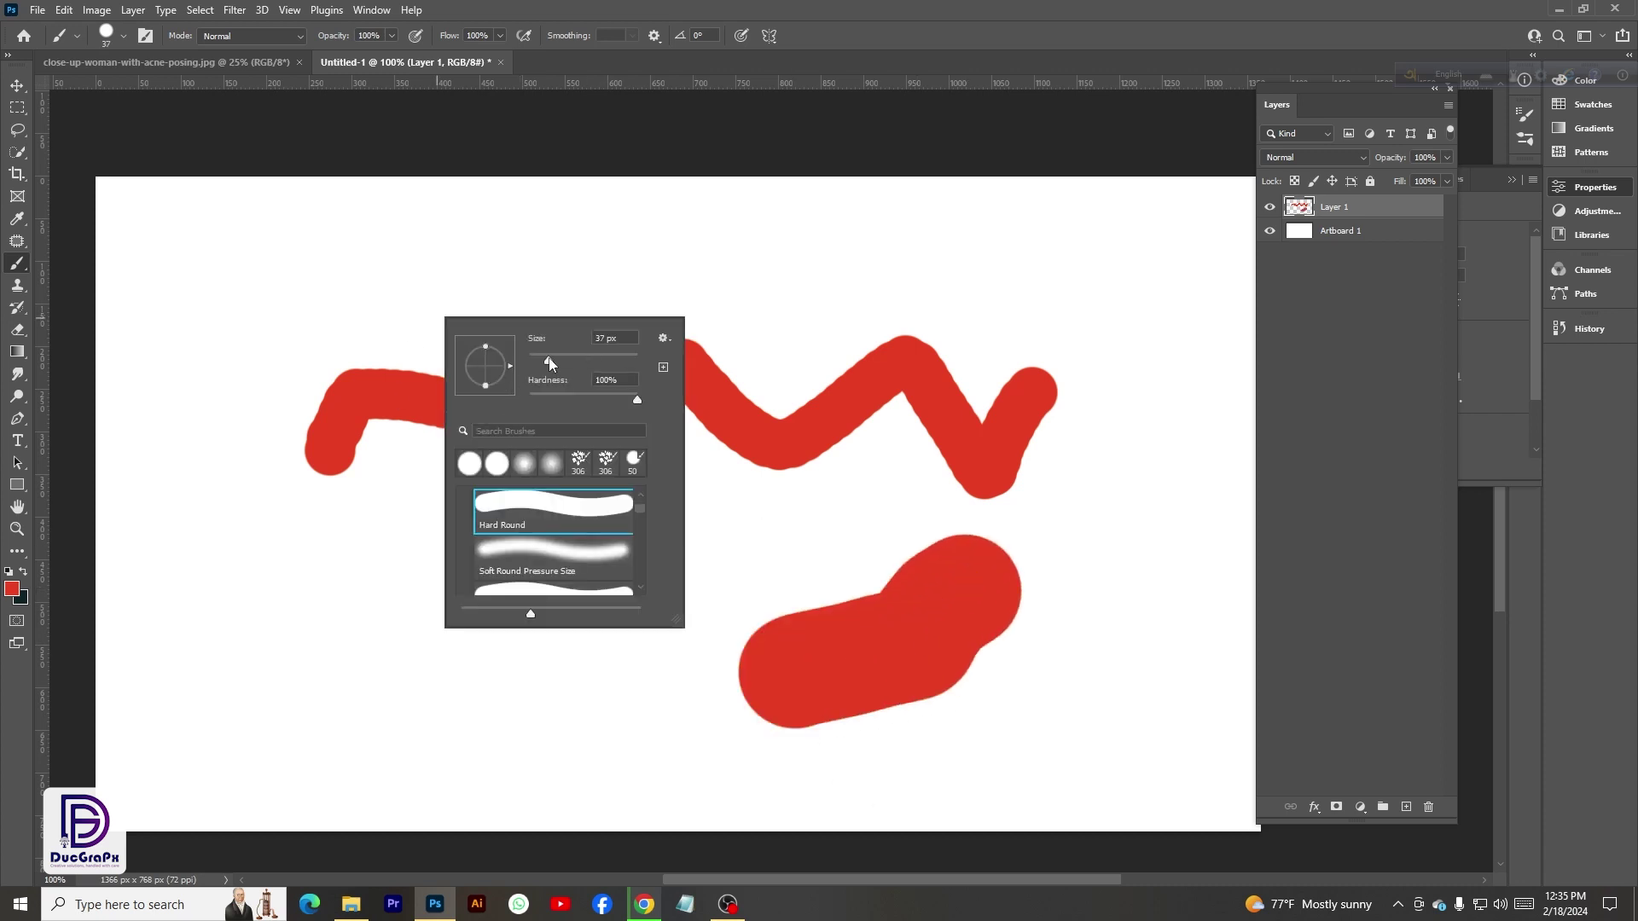
{"action": "mouse_move", "coordinate": [523, 734]}
{"action": "left_mouse_down"}
{"action": "mouse_move", "coordinate": [579, 720]}
{"action": "mouse_move", "coordinate": [653, 611]}
{"action": "left_mouse_up"}
{"action": "mouse_move", "coordinate": [458, 617]}
{"action": "left_mouse_down"}
{"action": "mouse_move", "coordinate": [631, 539]}
{"action": "mouse_move", "coordinate": [659, 553]}
{"action": "left_mouse_up"}
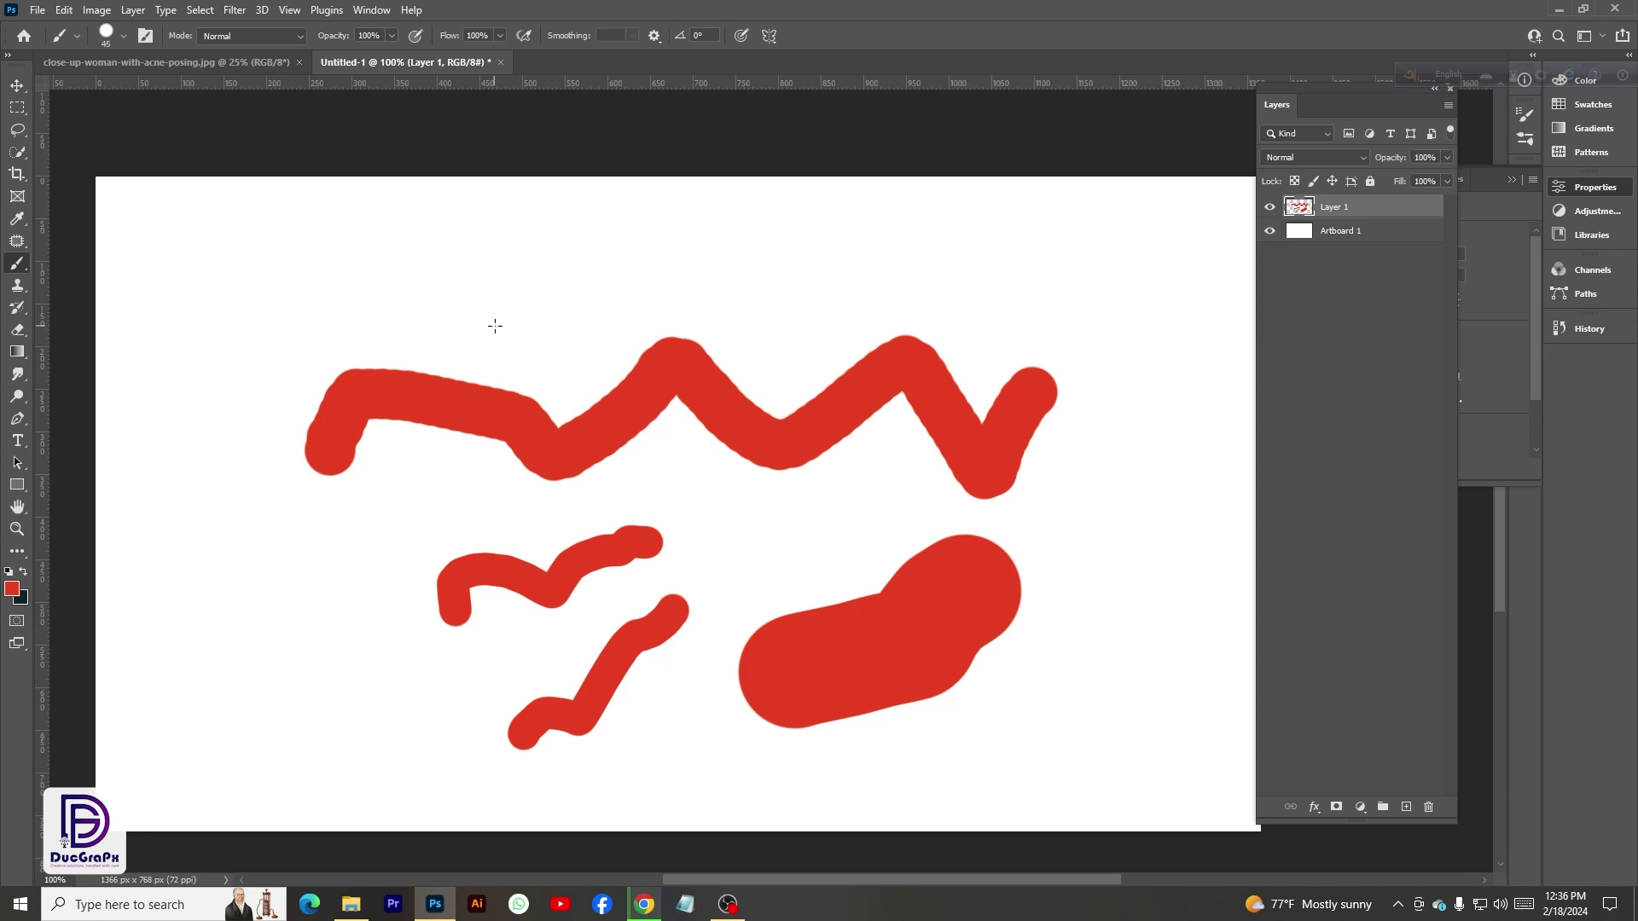
- Step the brush size up to 125 px and back down to 45 px
{"action": "key", "text": "bracketleft"}
{"action": "key", "text": "bracketleft"}
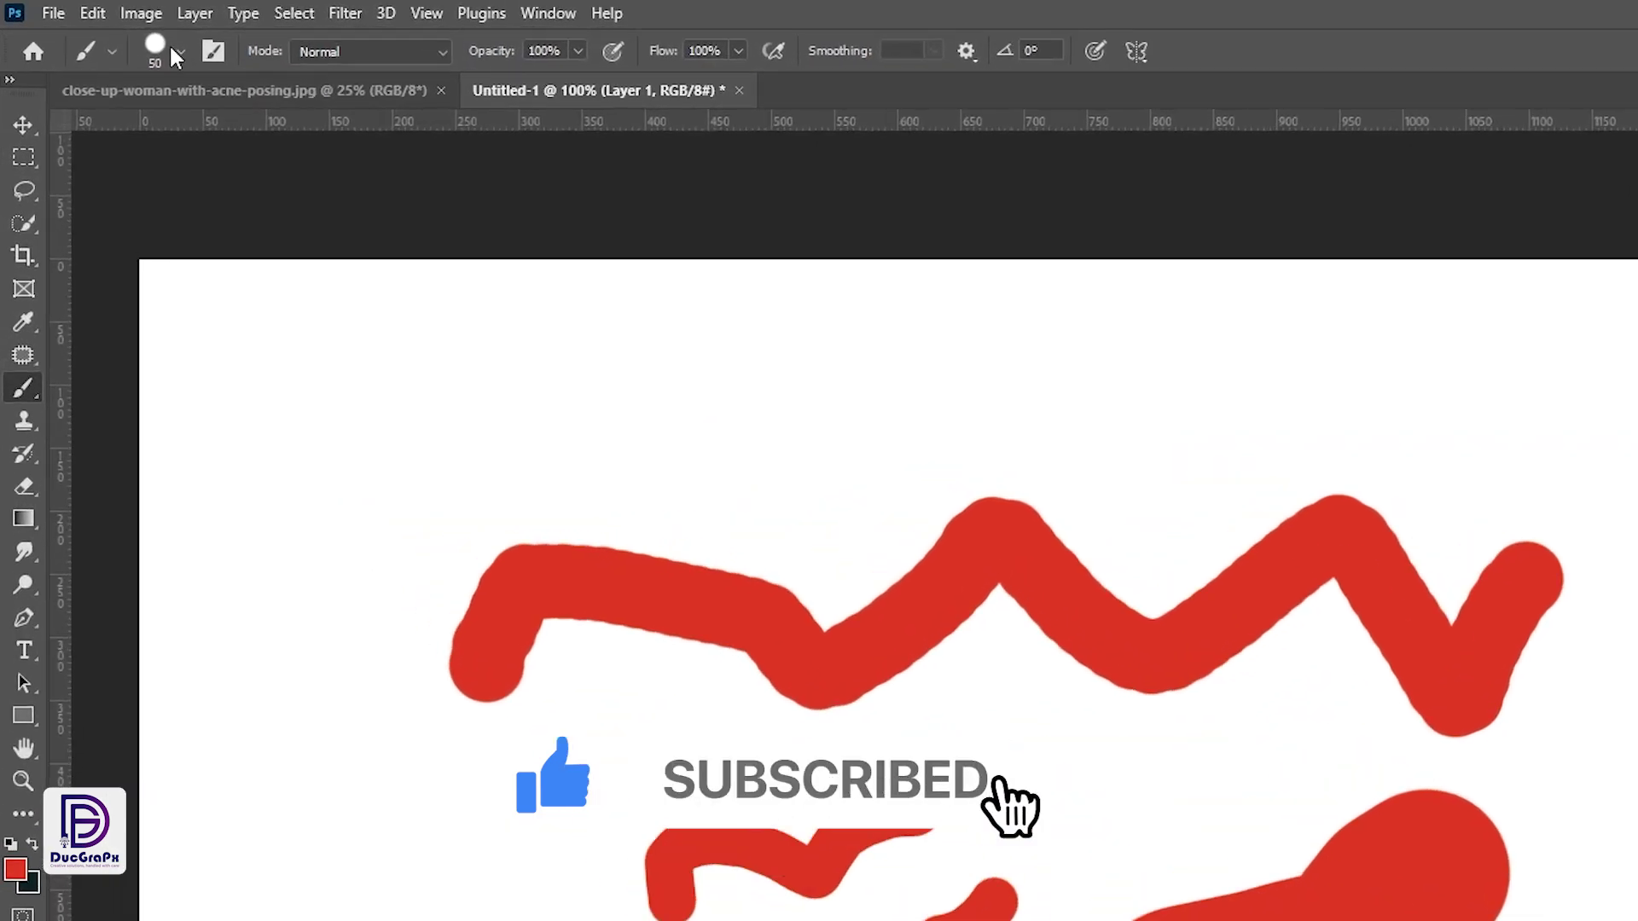
{"action": "key", "text": "bracketright"}
{"action": "key", "text": "bracketright"}
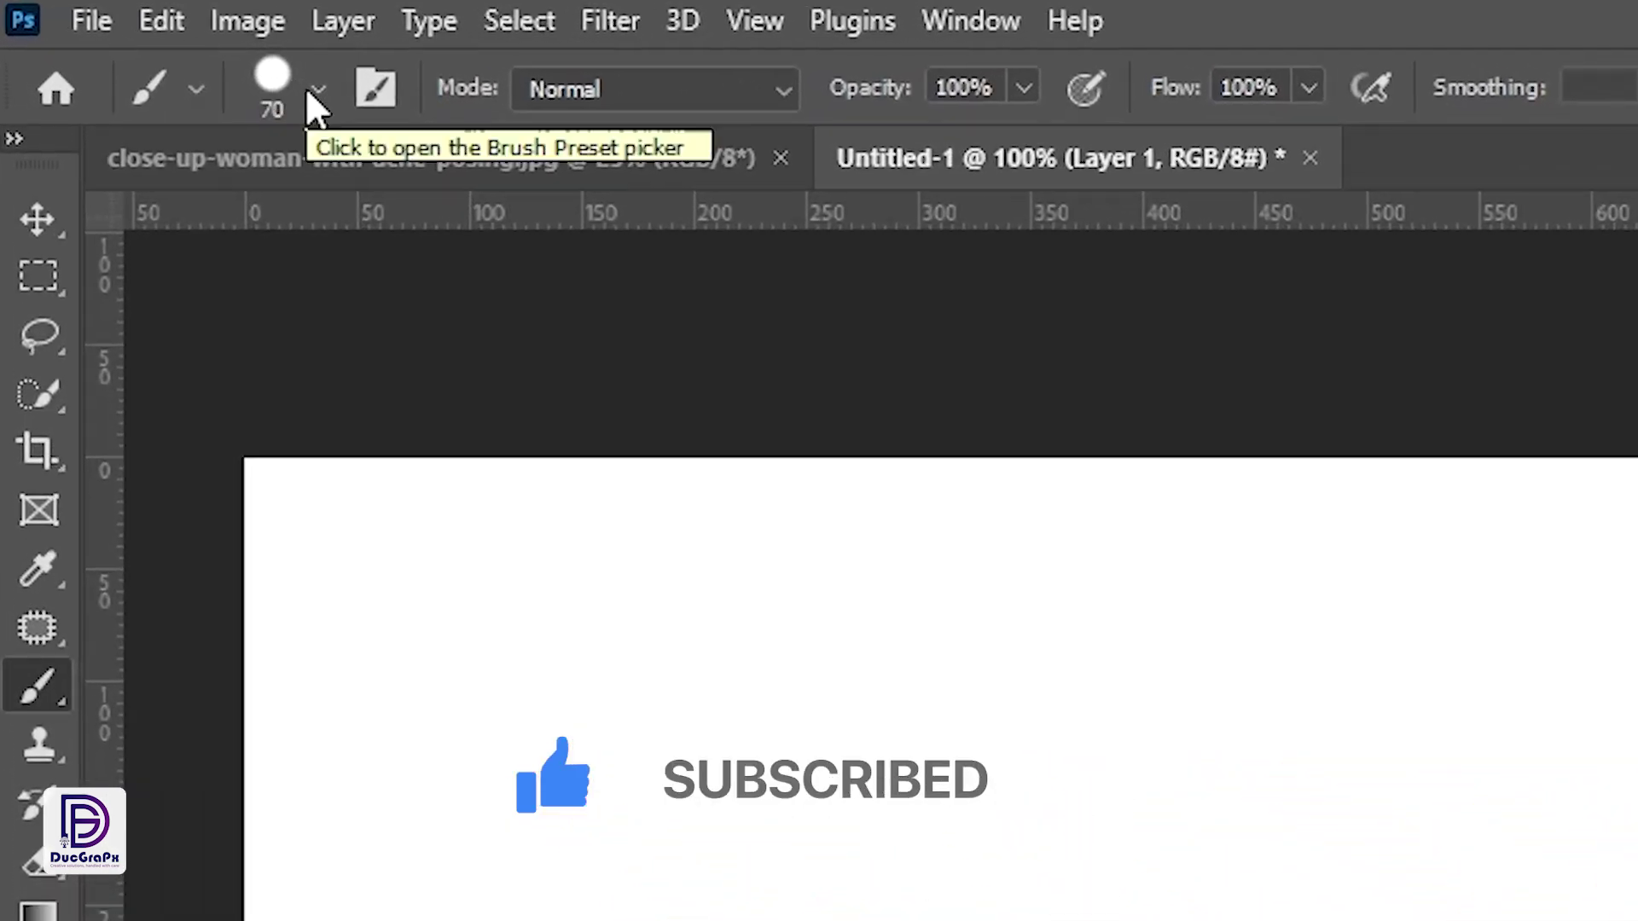
{"action": "key", "text": "bracketright"}
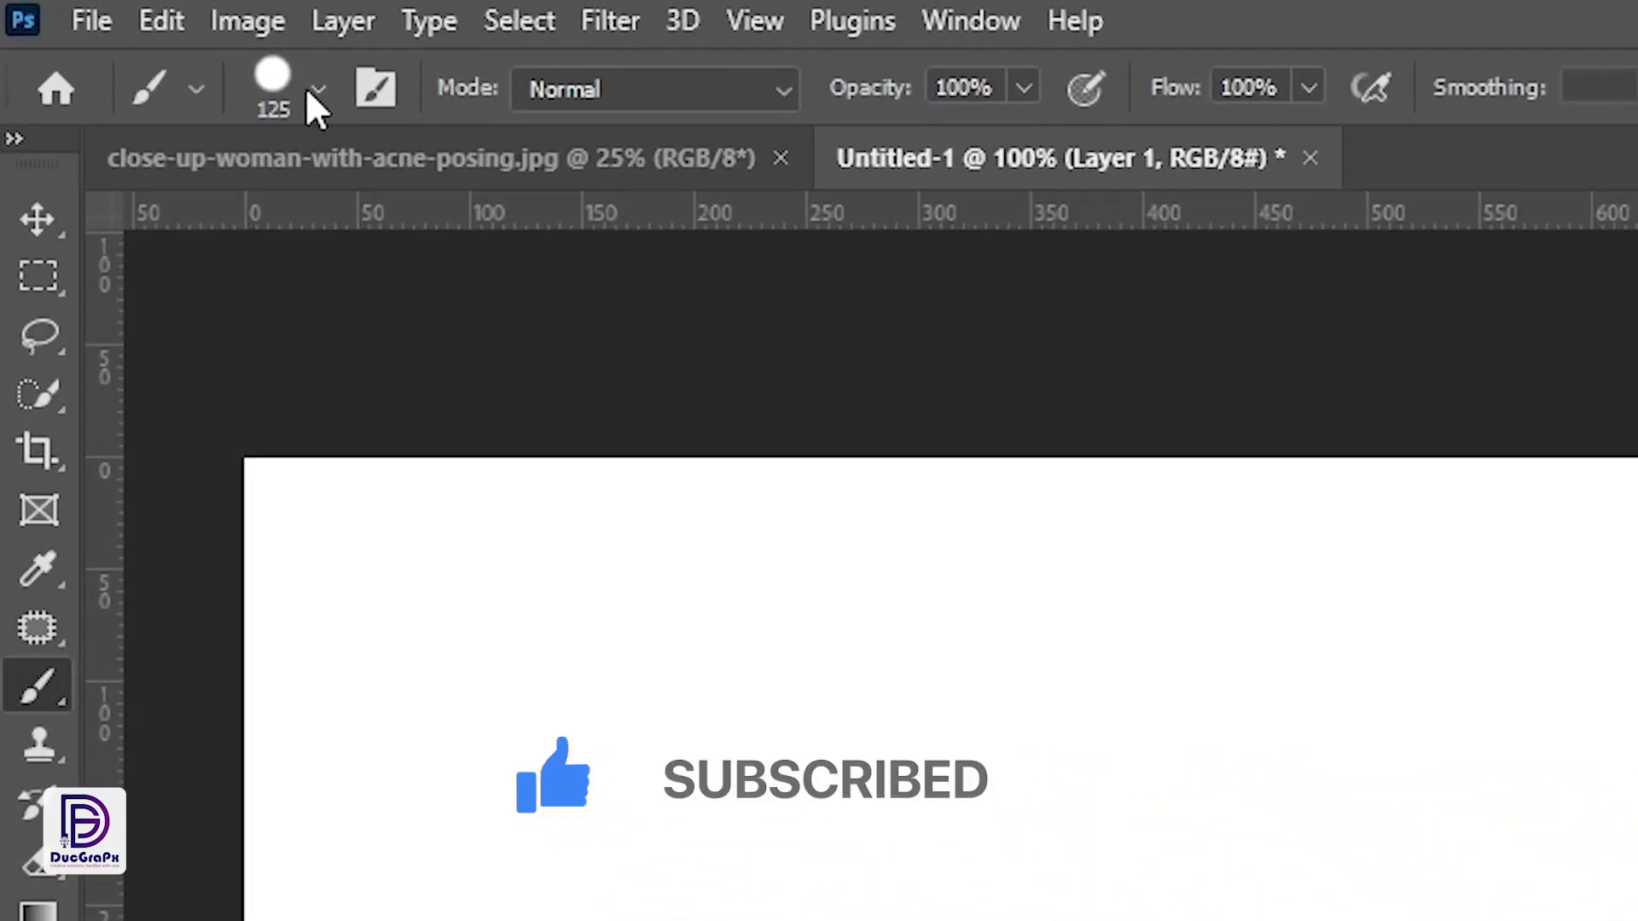
{"action": "key", "text": "bracketleft"}
{"action": "key", "text": "bracketleft"}
{"action": "key", "text": "bracketleft"}
{"action": "key", "text": "bracketleft"}
{"action": "key", "text": "bracketleft"}
{"action": "key", "text": "bracketleft"}
{"action": "key", "text": "bracketleft"}
{"action": "key", "text": "bracketleft"}
{"action": "key", "text": "bracketleft"}
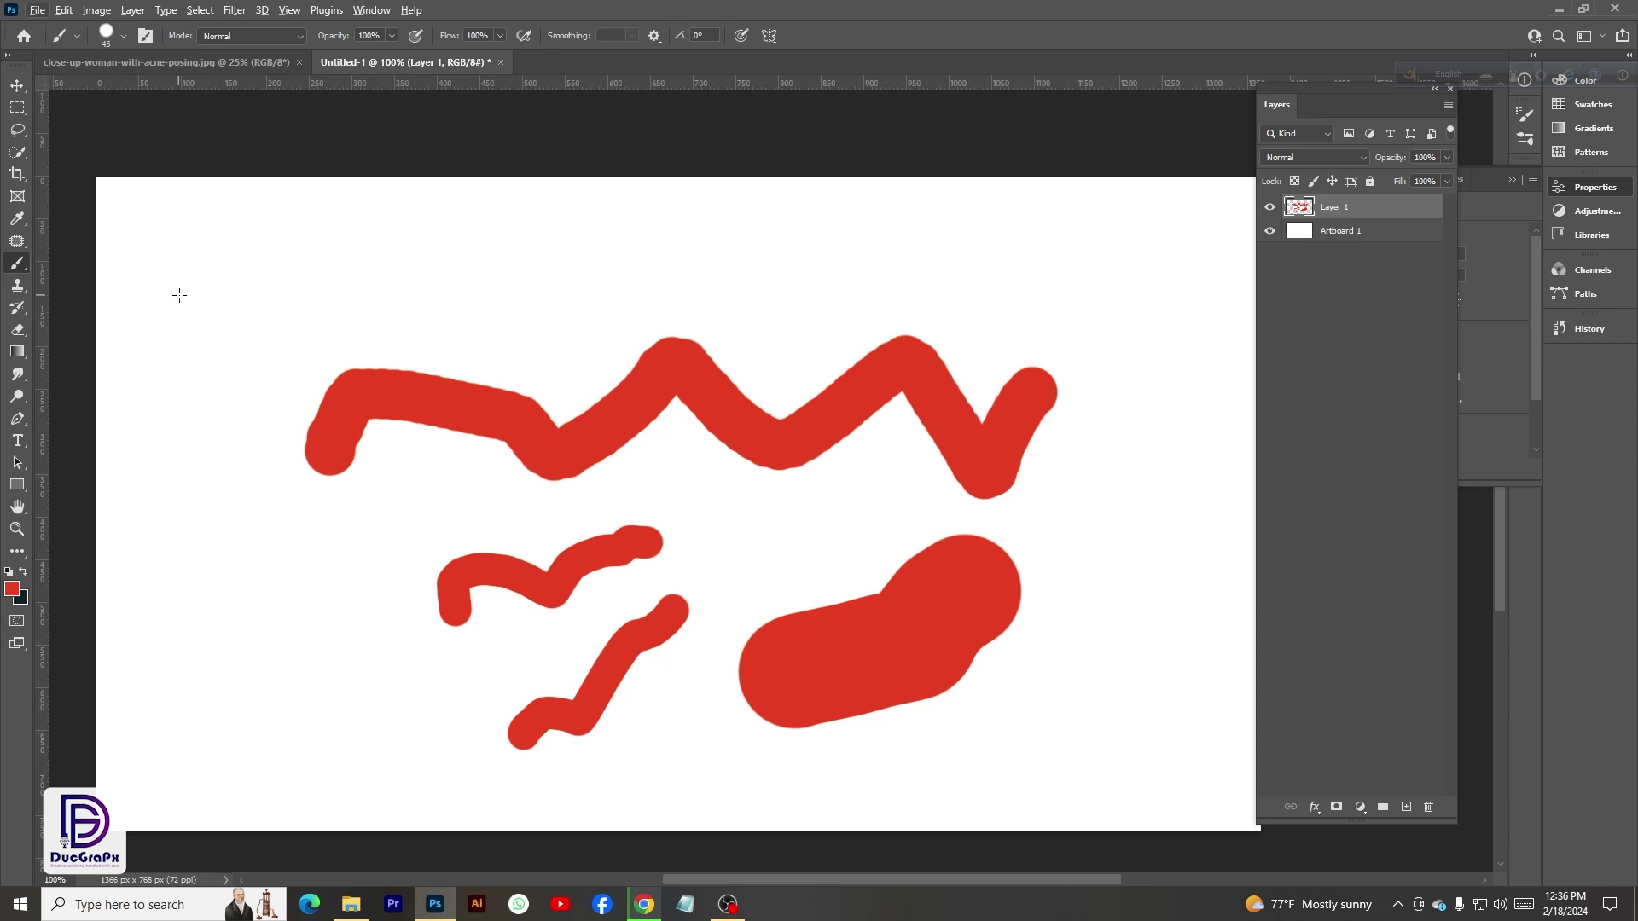
- Set the brush to 165 px with 54% hardness and paint a soft-edged red stroke above the zigzag's left end
{"action": "mouse_move", "coordinate": [250, 297]}
{"action": "left_mouse_down"}
{"action": "mouse_move", "coordinate": [289, 304]}
{"action": "mouse_move", "coordinate": [156, 305]}
{"action": "mouse_move", "coordinate": [248, 303]}
{"action": "mouse_move", "coordinate": [173, 304]}
{"action": "mouse_move", "coordinate": [201, 284]}
{"action": "mouse_move", "coordinate": [222, 174]}
{"action": "mouse_move", "coordinate": [232, 263]}
{"action": "left_mouse_up"}
{"action": "mouse_move", "coordinate": [240, 392]}
{"action": "left_mouse_down"}
{"action": "mouse_move", "coordinate": [238, 409]}
{"action": "mouse_move", "coordinate": [237, 72]}
{"action": "mouse_move", "coordinate": [253, 423]}
{"action": "mouse_move", "coordinate": [231, 336]}
{"action": "mouse_move", "coordinate": [228, 361]}
{"action": "mouse_move", "coordinate": [239, 275]}
{"action": "mouse_move", "coordinate": [324, 290]}
{"action": "mouse_move", "coordinate": [254, 275]}
{"action": "mouse_move", "coordinate": [247, 361]}
{"action": "mouse_move", "coordinate": [225, 128]}
{"action": "left_mouse_up"}
{"action": "right_click", "coordinate": [526, 425]}
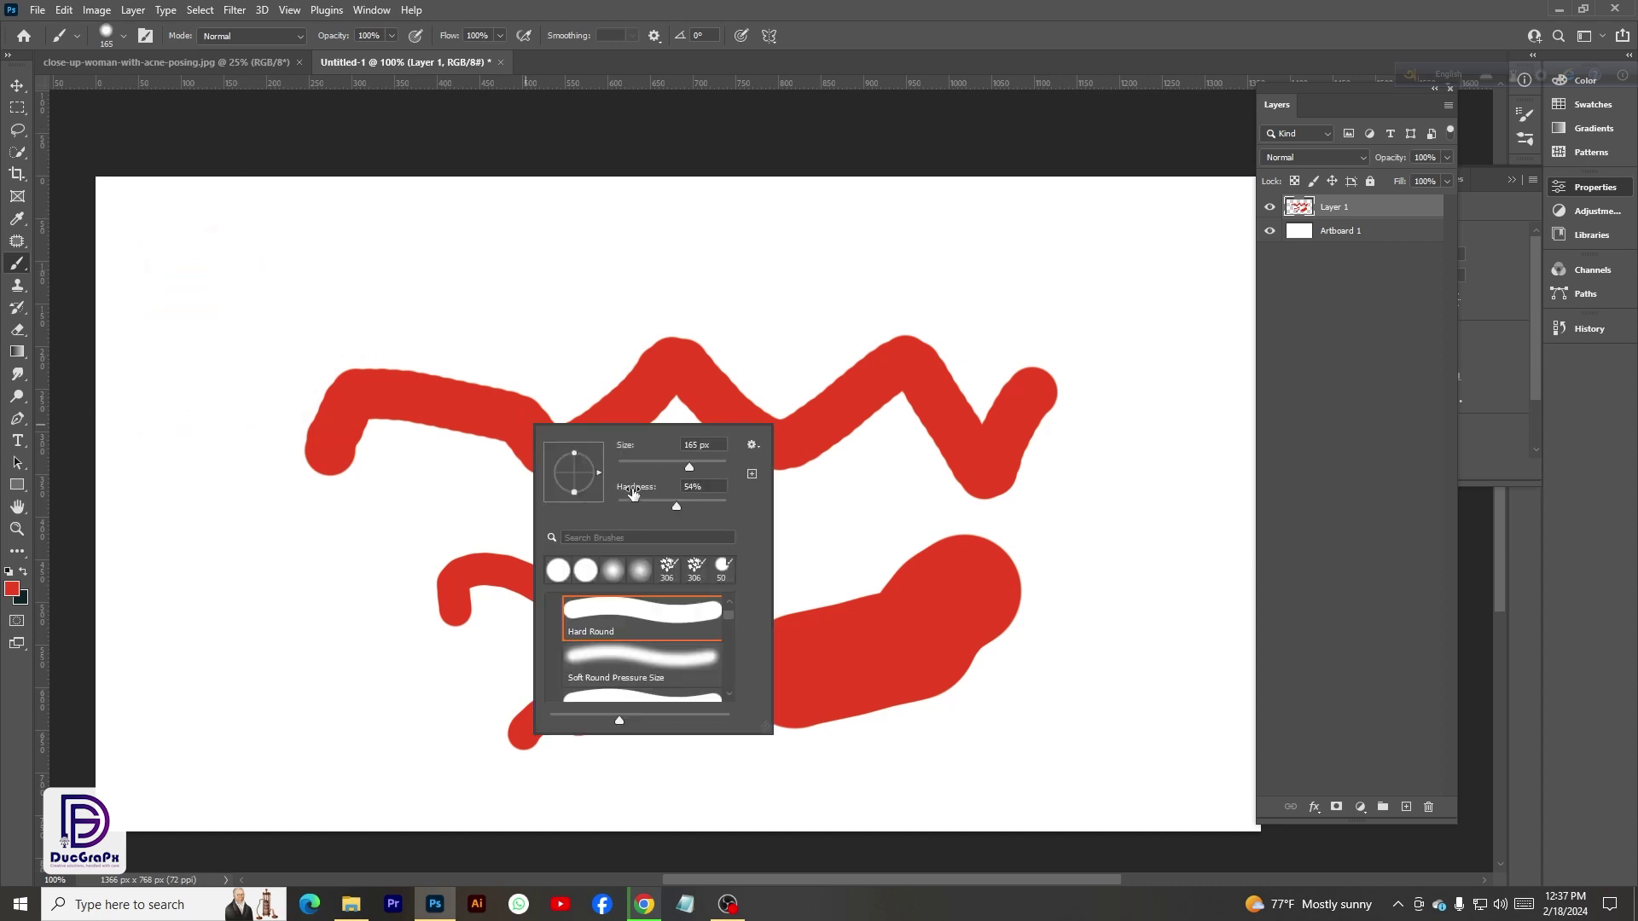
{"action": "mouse_move", "coordinate": [303, 280]}
{"action": "left_mouse_down"}
{"action": "mouse_move", "coordinate": [417, 271]}
{"action": "mouse_move", "coordinate": [473, 291]}
{"action": "left_mouse_up"}
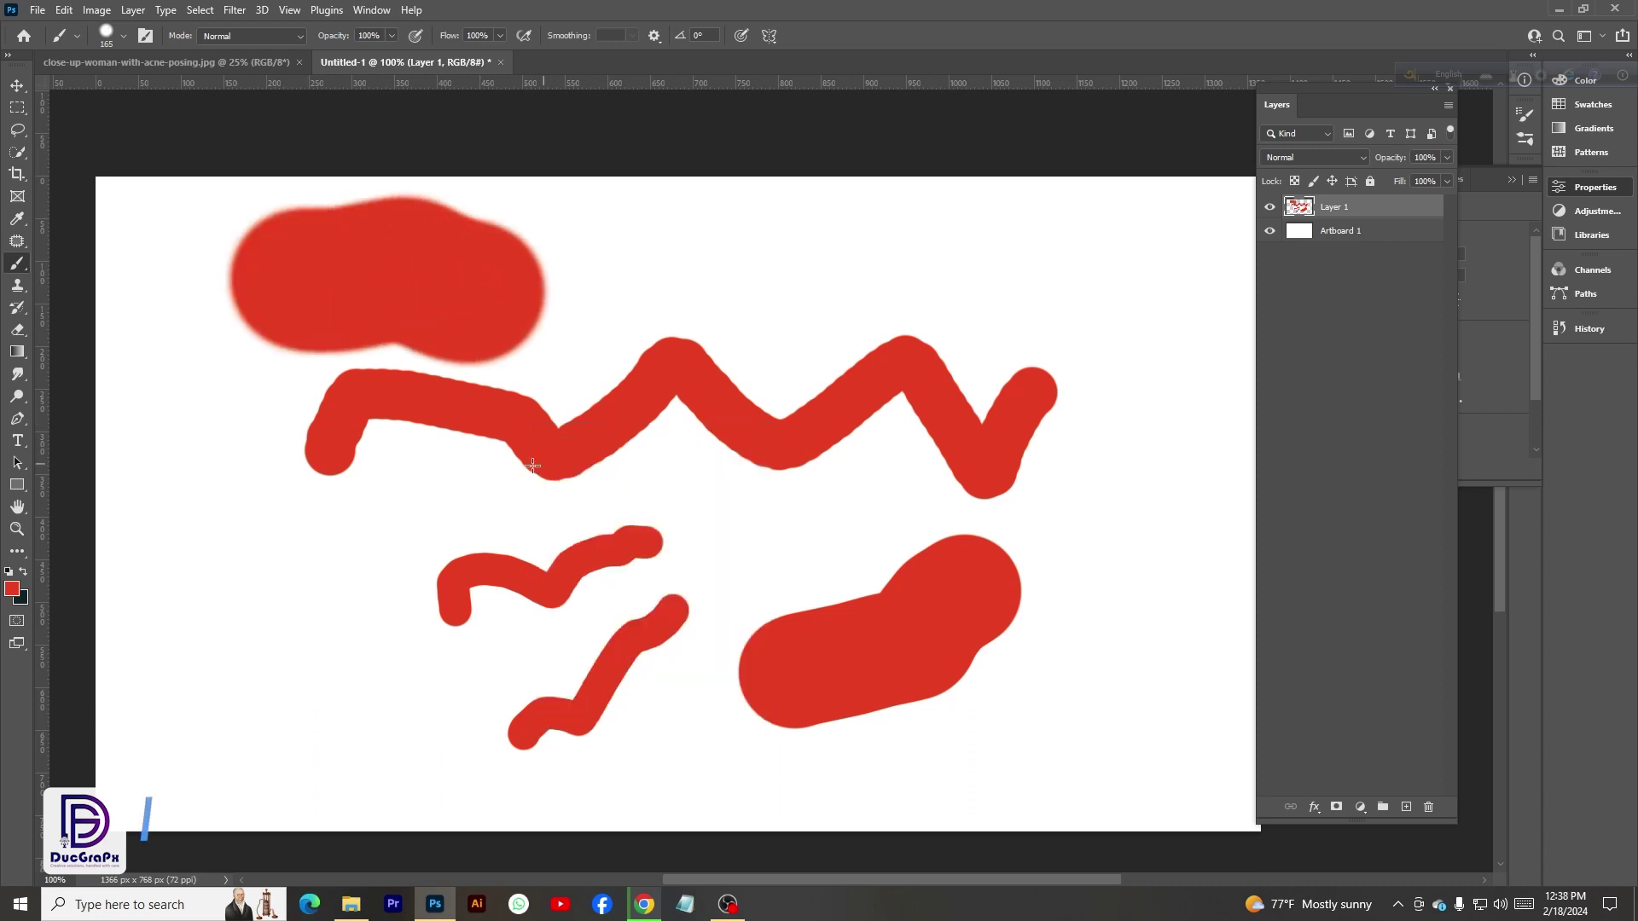
- With a 171 px brush, paint a red stroke at 100% opacity and two overlapping strokes at 37% opacity below it
{"action": "right_click", "coordinate": [540, 447]}
{"action": "mouse_move", "coordinate": [720, 529]}
{"action": "left_mouse_down"}
{"action": "mouse_move", "coordinate": [218, 535]}
{"action": "mouse_move", "coordinate": [329, 457]}
{"action": "mouse_move", "coordinate": [566, 383]}
{"action": "left_mouse_up"}
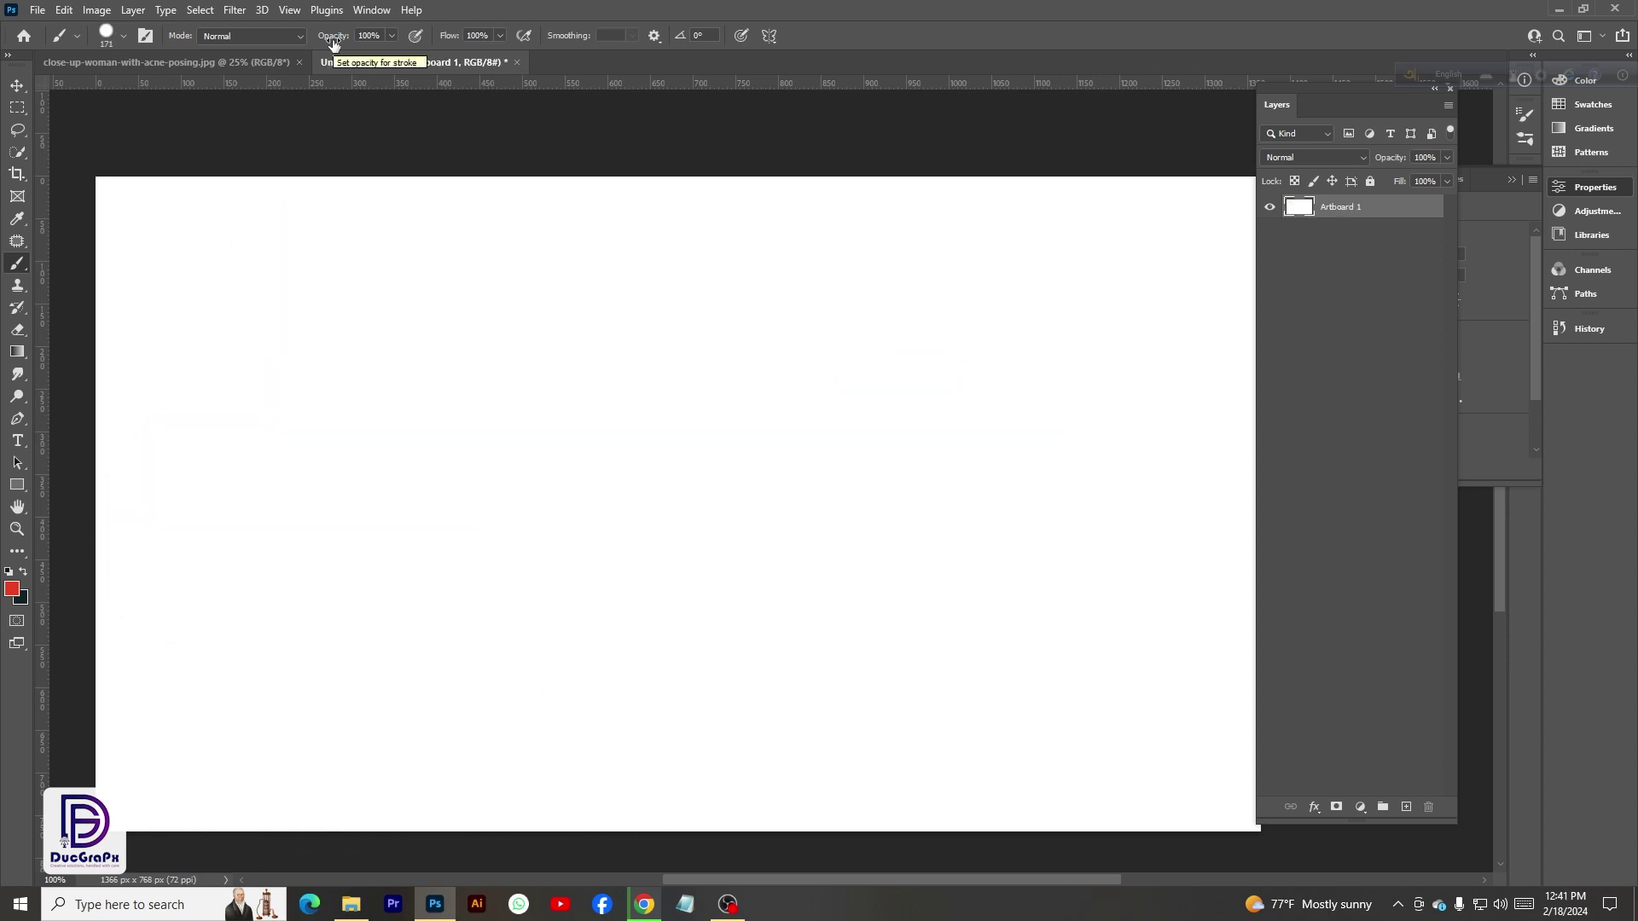
{"action": "mouse_move", "coordinate": [367, 456]}
{"action": "left_mouse_down"}
{"action": "mouse_move", "coordinate": [381, 440]}
{"action": "mouse_move", "coordinate": [804, 397]}
{"action": "mouse_move", "coordinate": [814, 415]}
{"action": "left_mouse_up"}
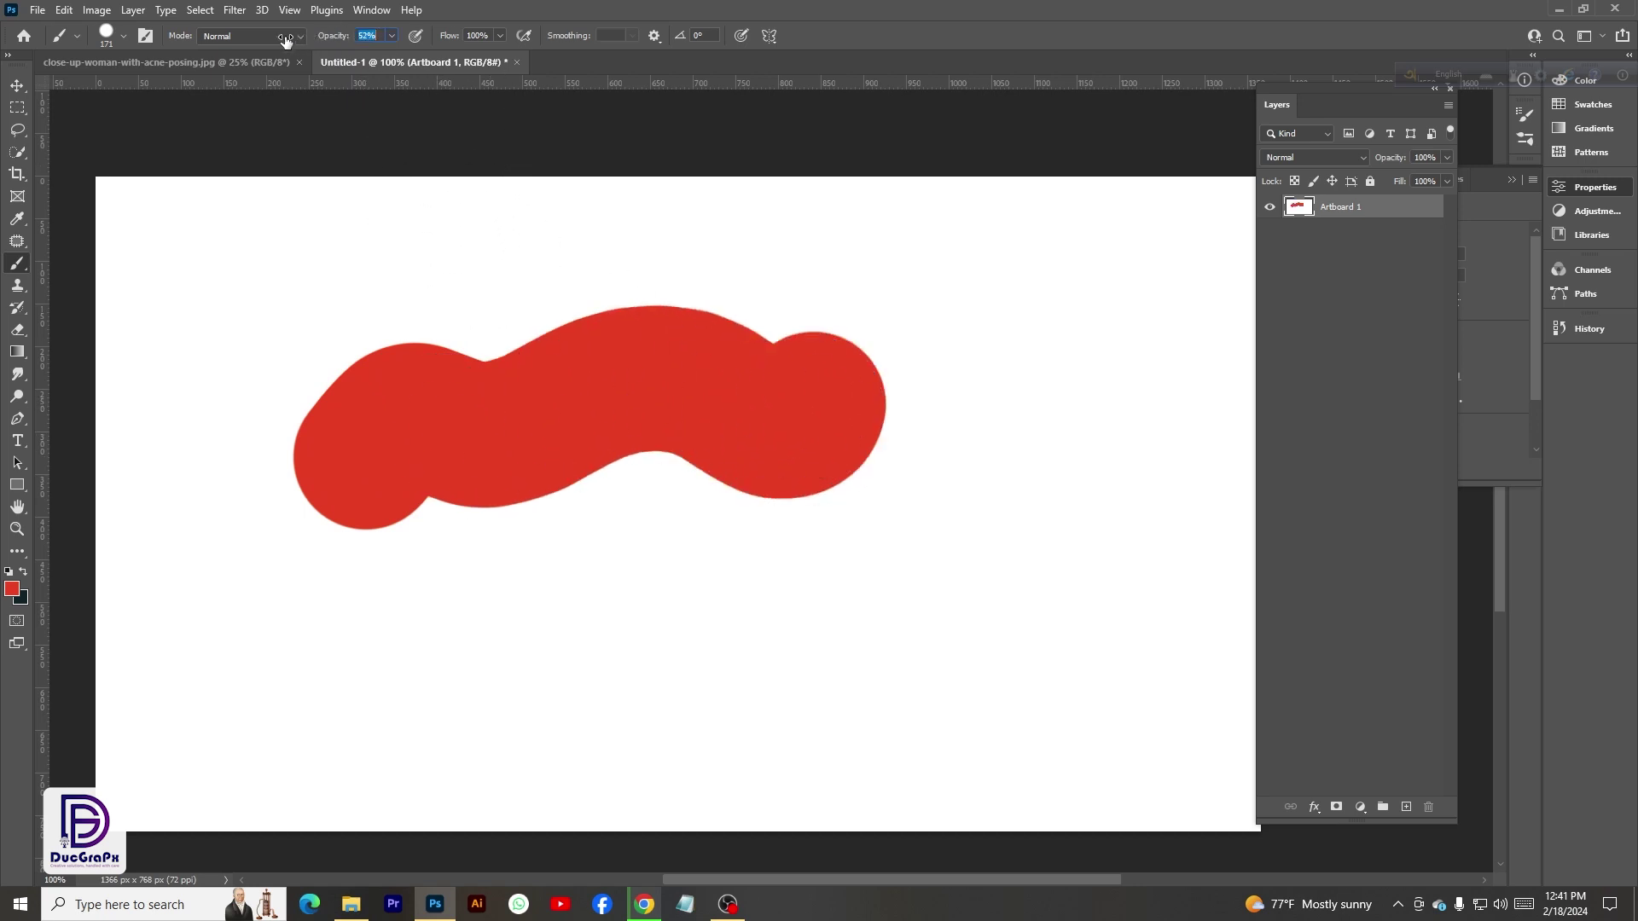
{"action": "left_click_drag", "start_coordinate": [400, 567], "coordinate": [857, 640]}
{"action": "left_click_drag", "start_coordinate": [827, 569], "coordinate": [1057, 435]}
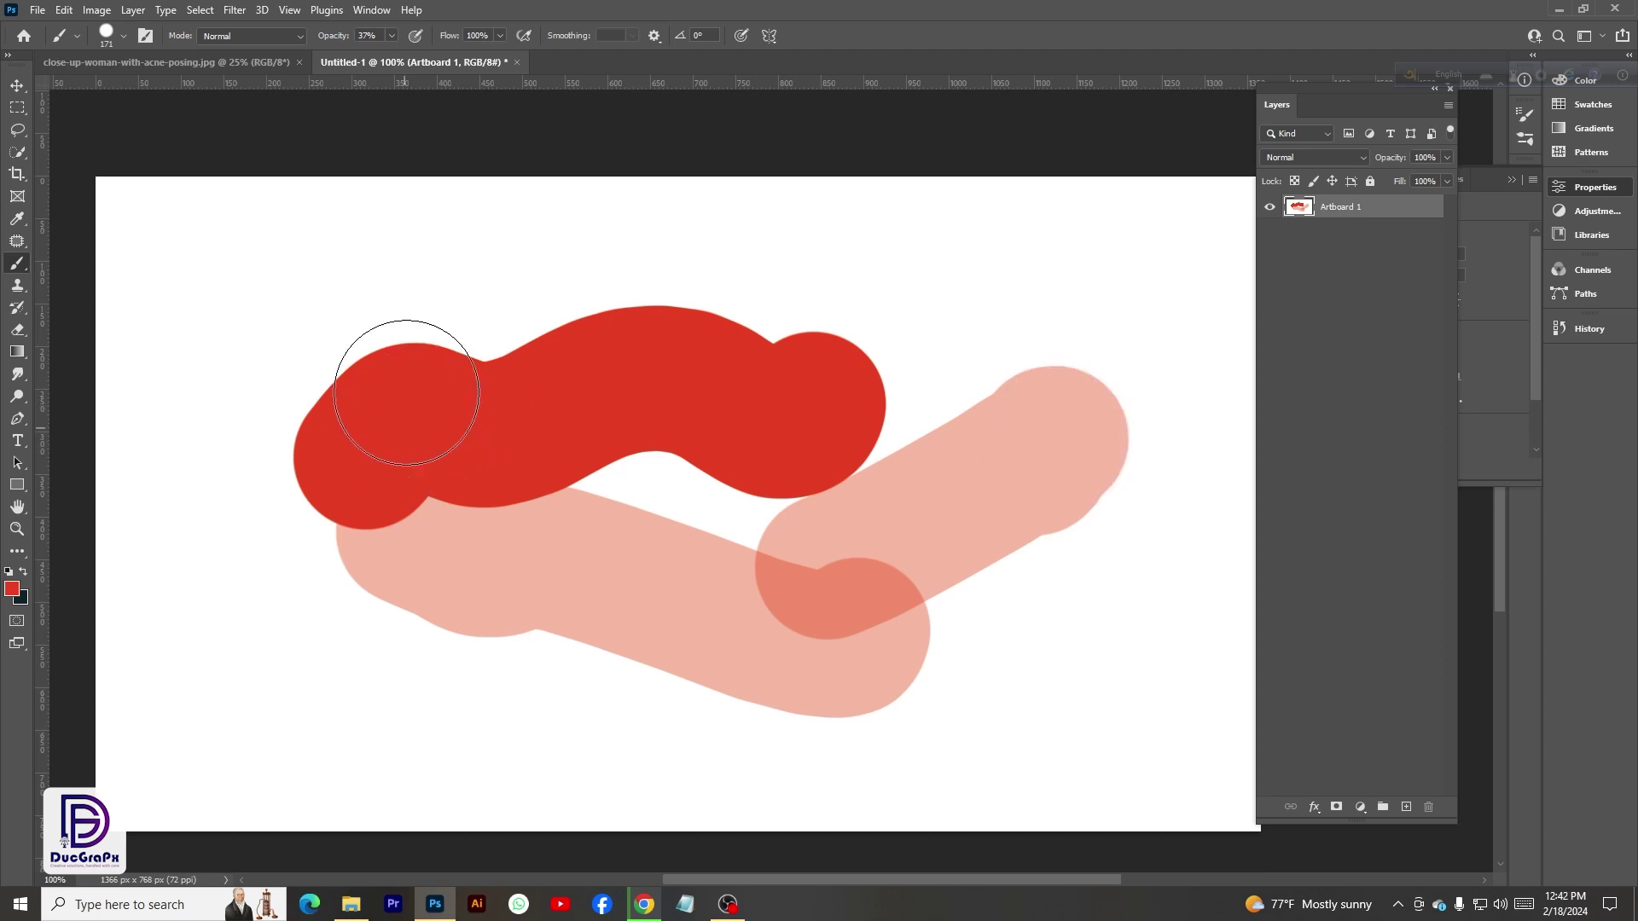
- Change the foreground color to yellow and paint broad strokes across the canvas
{"action": "left_click", "coordinate": [12, 589]}
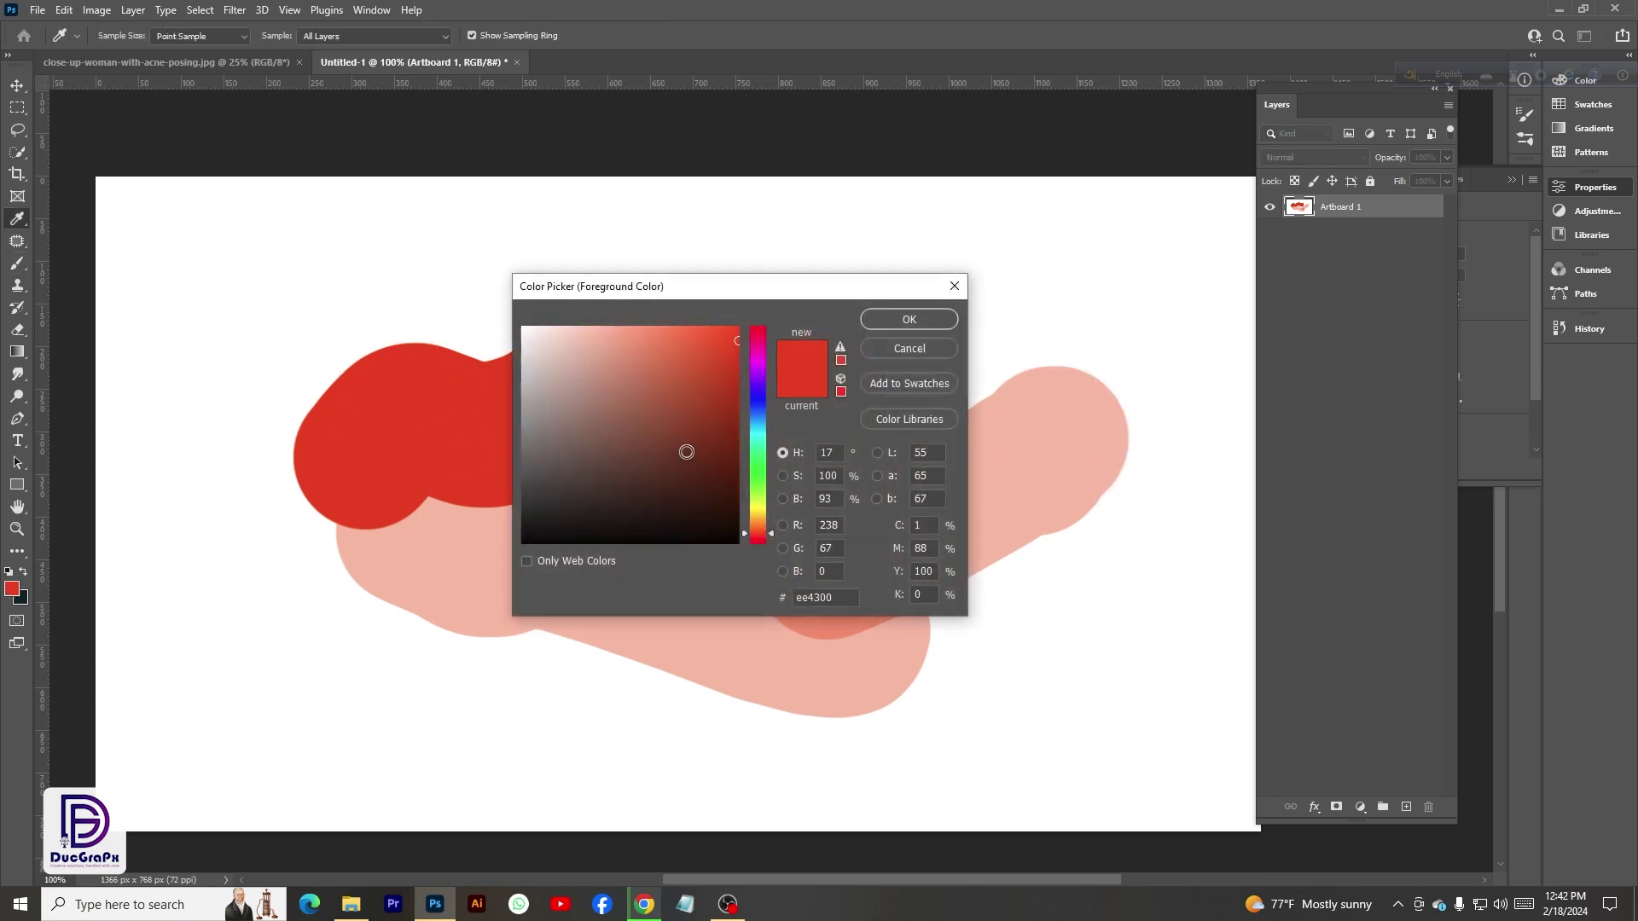
{"action": "mouse_move", "coordinate": [758, 482]}
{"action": "left_mouse_down"}
{"action": "mouse_move", "coordinate": [758, 465]}
{"action": "mouse_move", "coordinate": [757, 512]}
{"action": "left_mouse_up"}
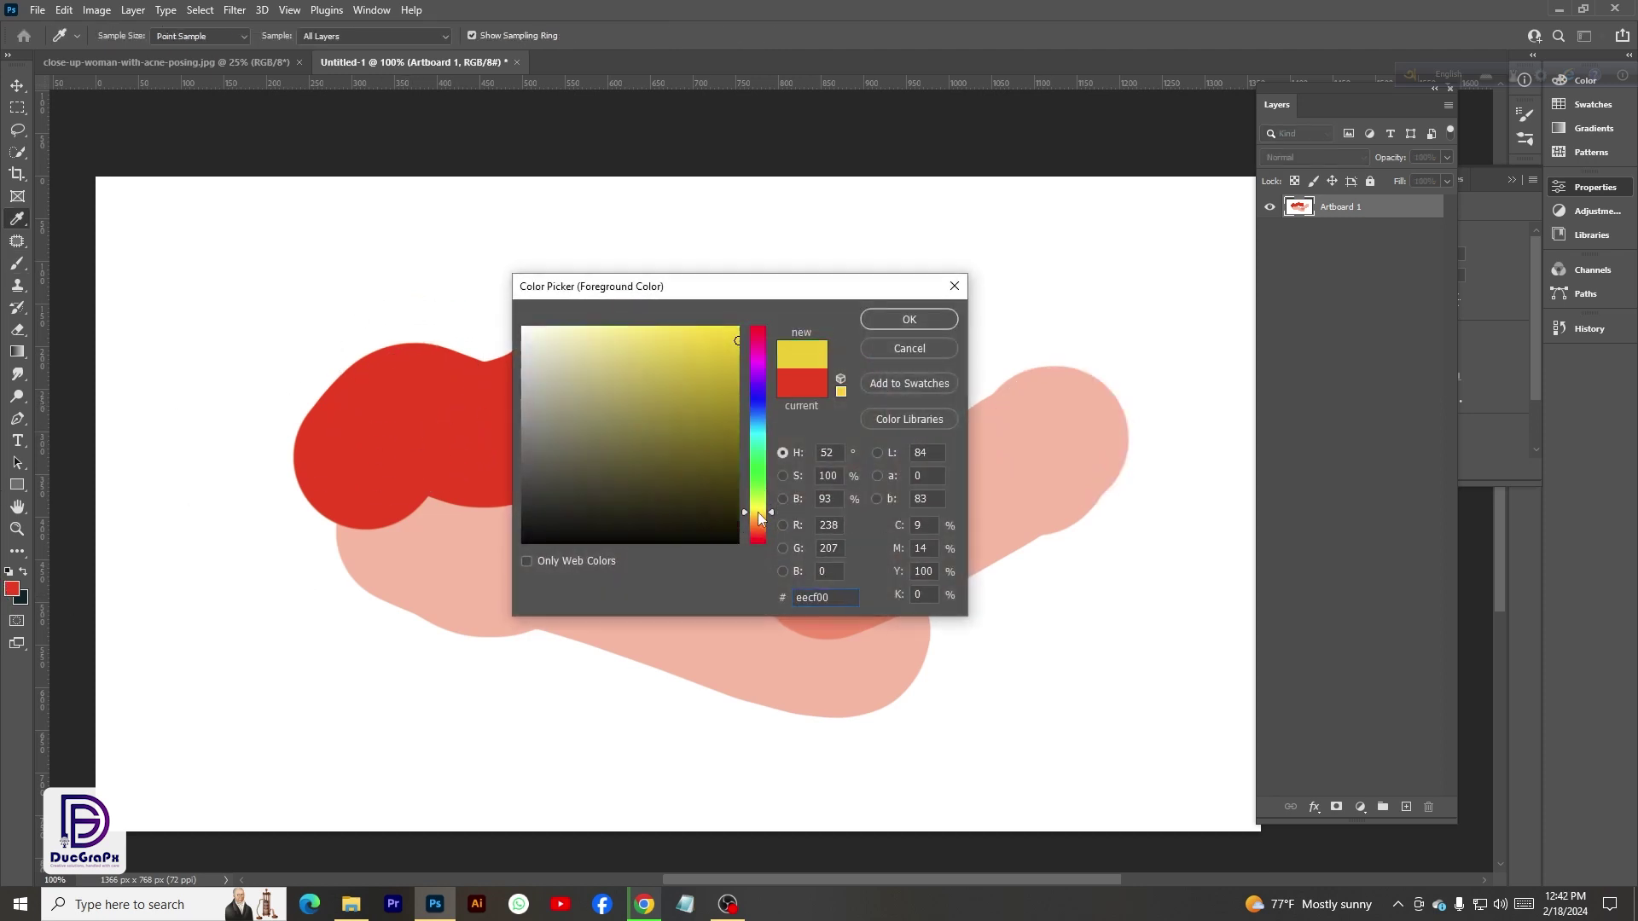
{"action": "left_click", "coordinate": [877, 321]}
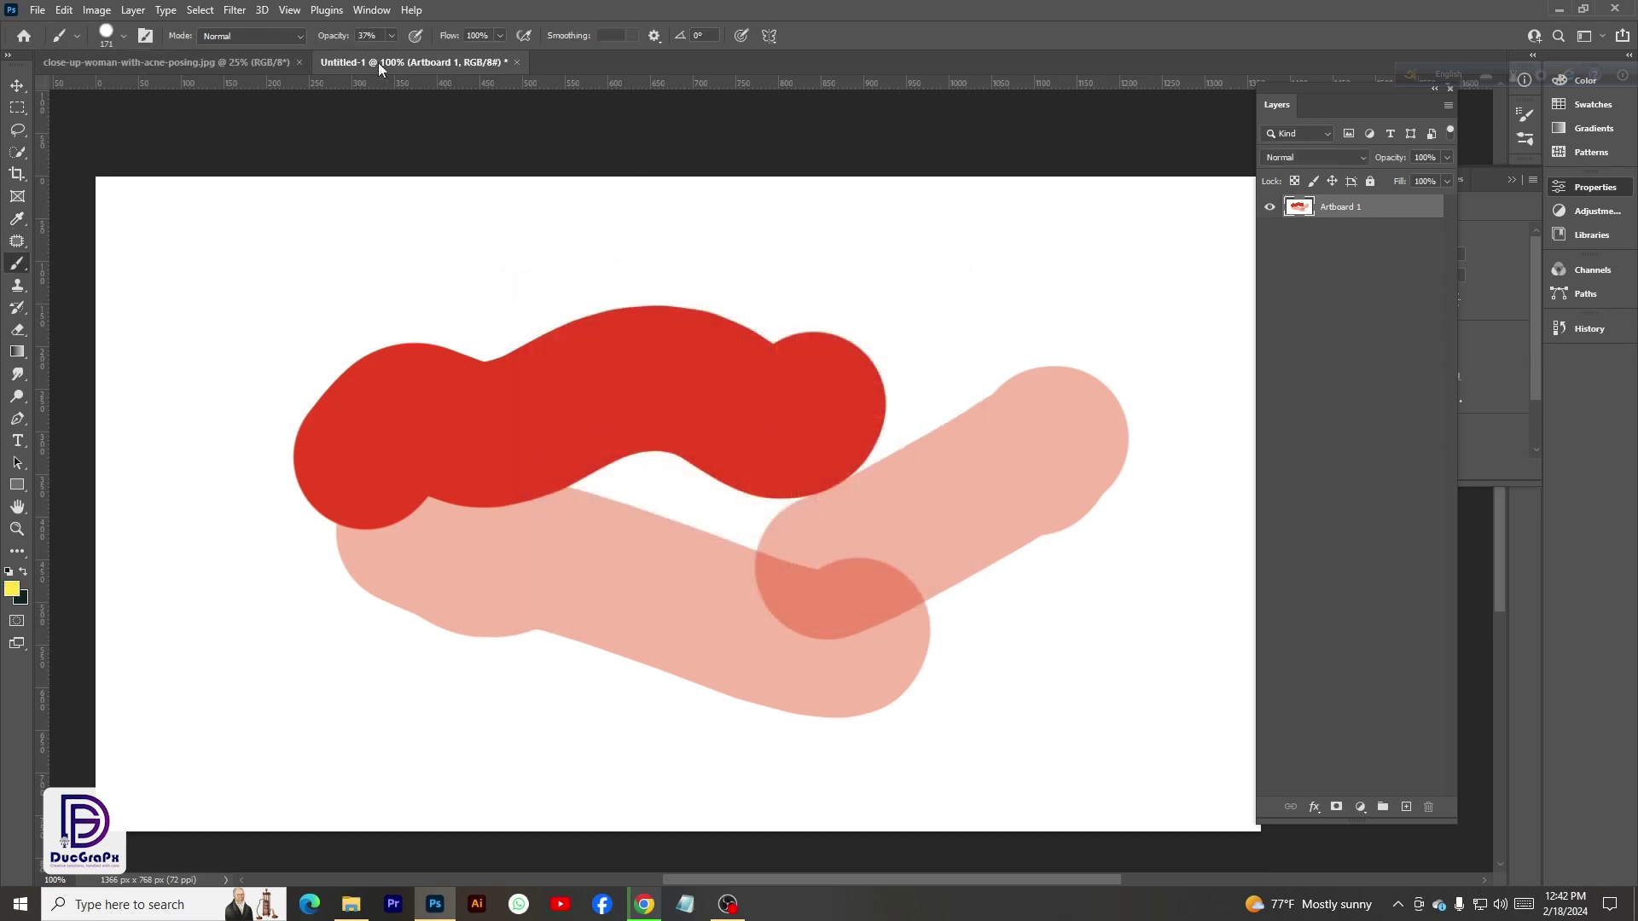
{"action": "mouse_move", "coordinate": [350, 401]}
{"action": "left_mouse_down"}
{"action": "mouse_move", "coordinate": [585, 385]}
{"action": "mouse_move", "coordinate": [643, 357]}
{"action": "mouse_move", "coordinate": [813, 372]}
{"action": "mouse_move", "coordinate": [833, 293]}
{"action": "left_mouse_up"}
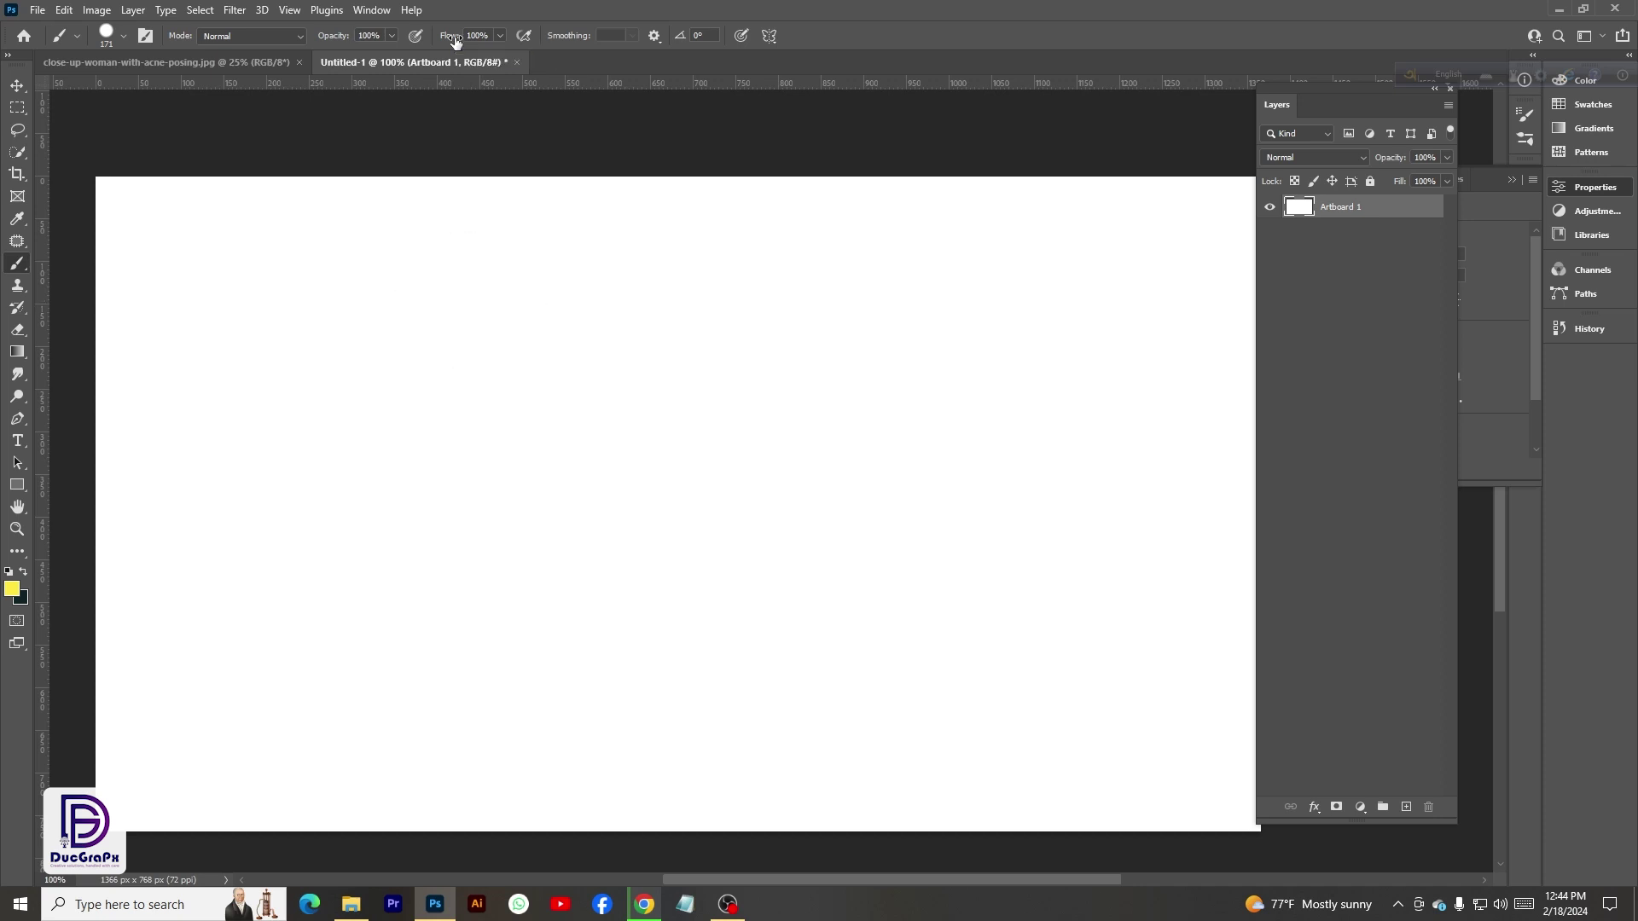
{"action": "mouse_move", "coordinate": [397, 478]}
{"action": "left_mouse_down"}
{"action": "mouse_move", "coordinate": [460, 389]}
{"action": "mouse_move", "coordinate": [813, 442]}
{"action": "mouse_move", "coordinate": [845, 431]}
{"action": "left_mouse_up"}
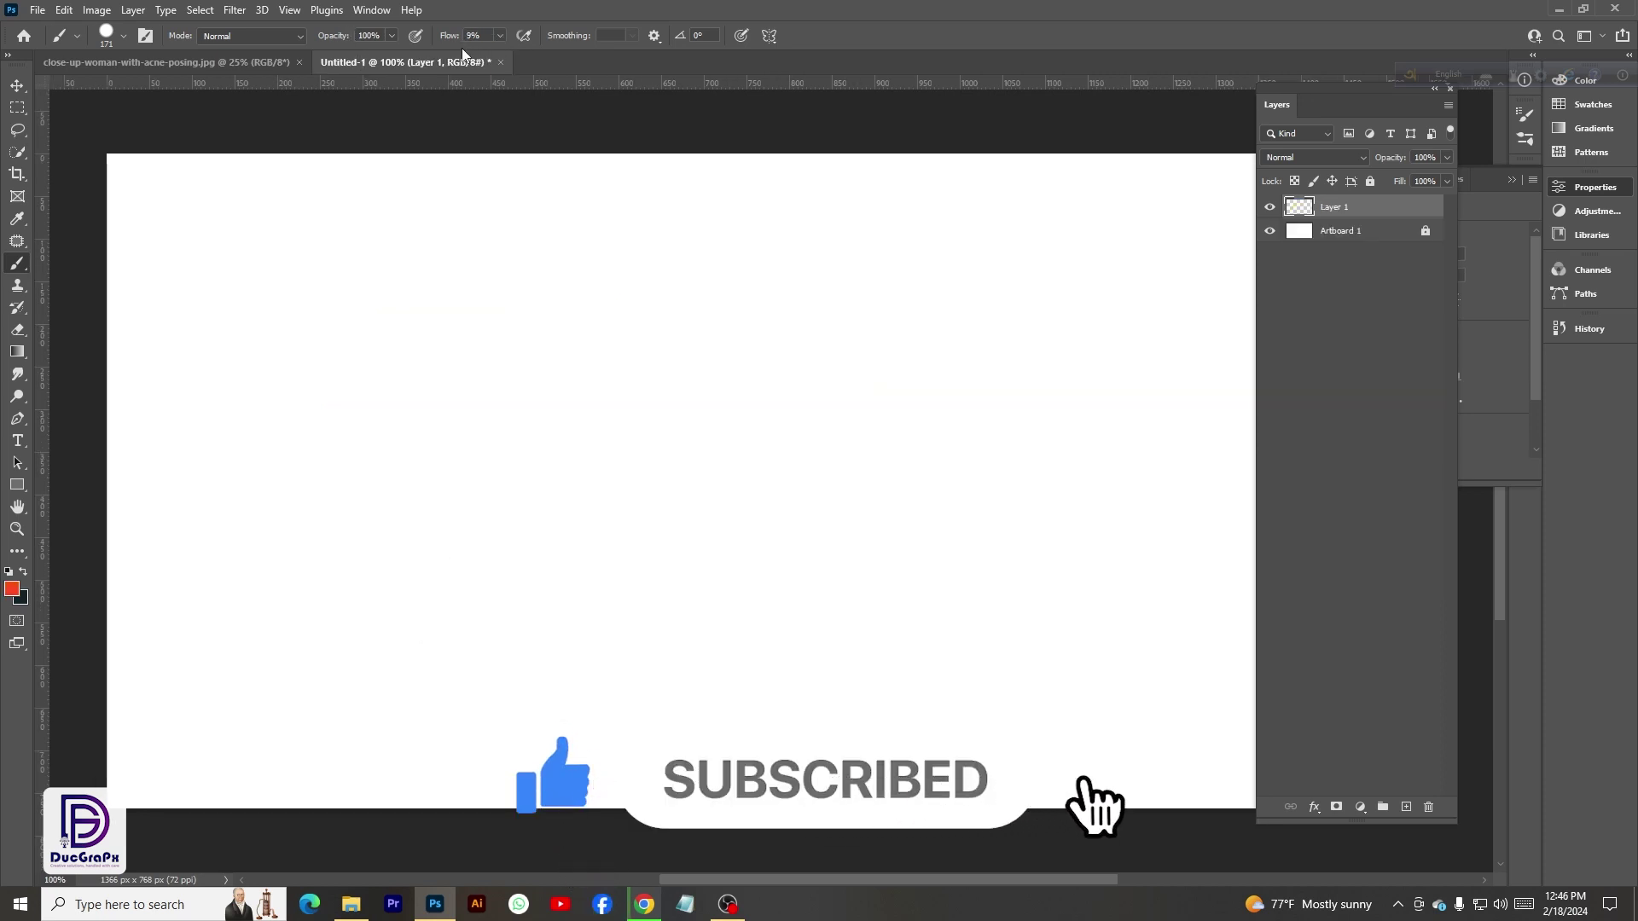
- Select a rectangular area in the middle of the canvas and paint it red with the brush at 25% opacity
{"action": "left_click", "coordinate": [19, 106]}
{"action": "left_click_drag", "start_coordinate": [378, 271], "coordinate": [972, 575]}
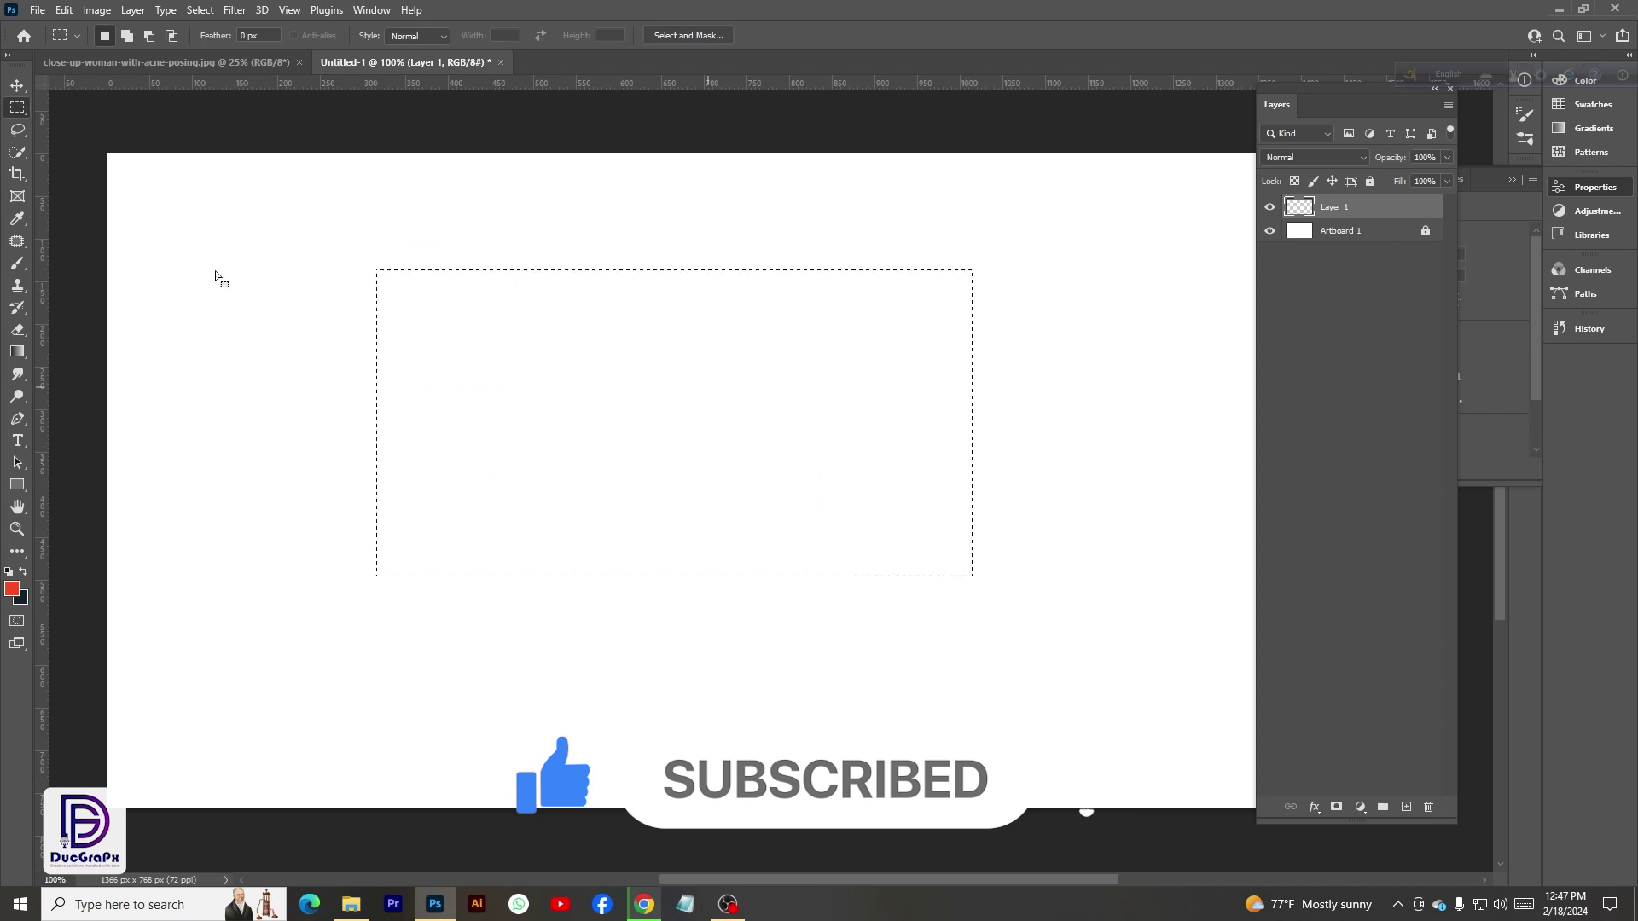
{"action": "left_click", "coordinate": [17, 263]}
{"action": "left_click", "coordinate": [327, 36]}
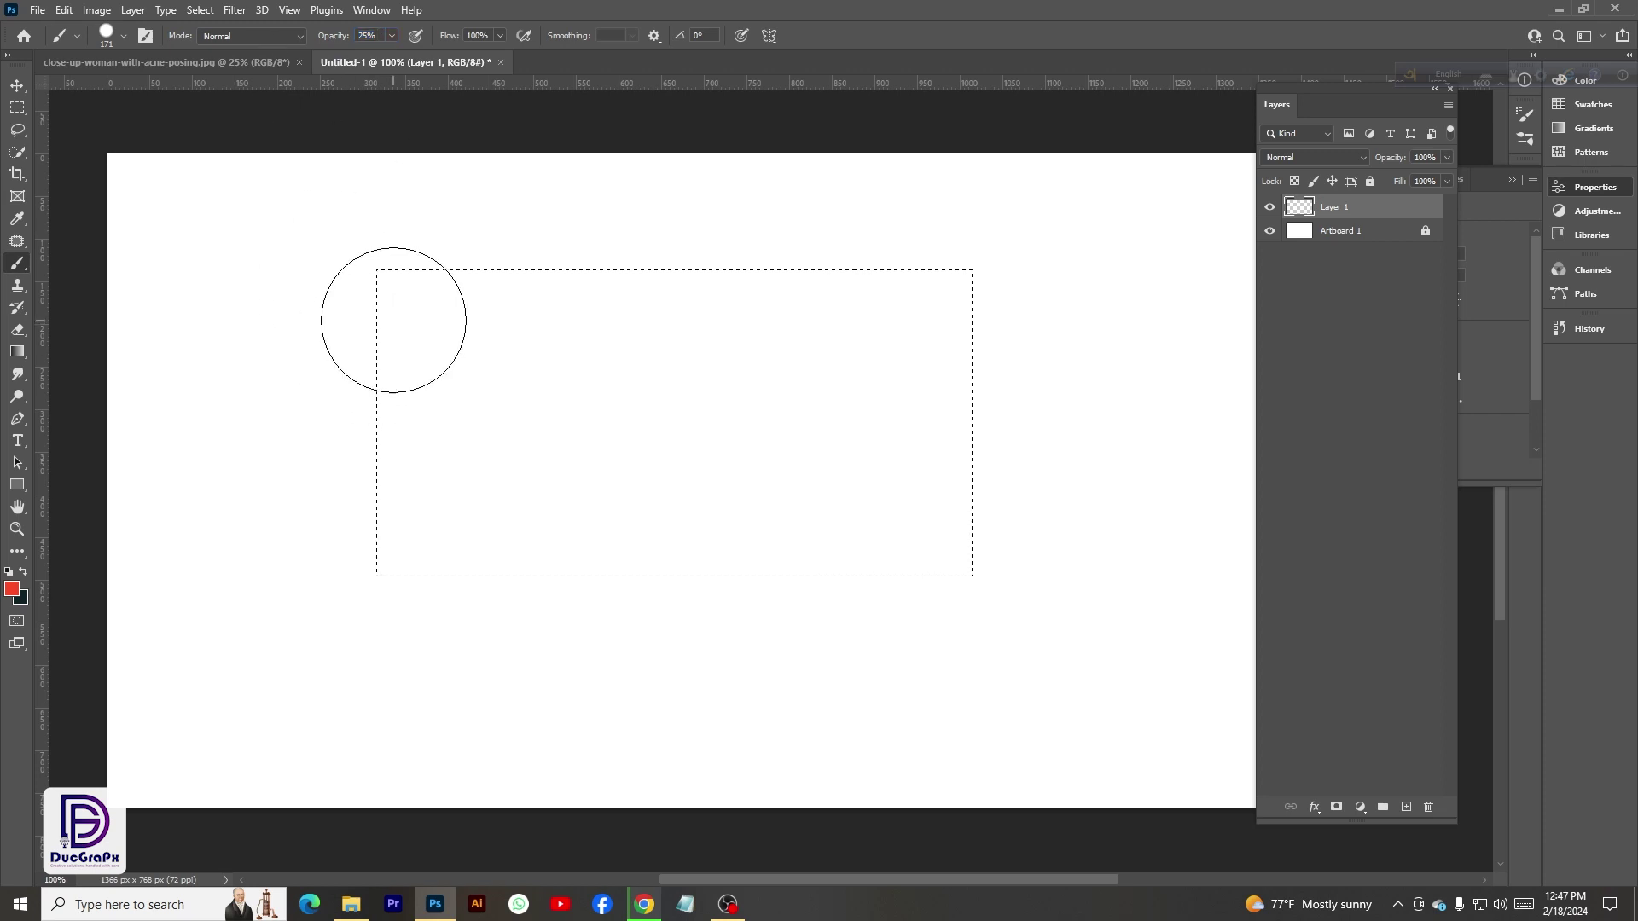
{"action": "mouse_move", "coordinate": [402, 287]}
{"action": "left_mouse_down"}
{"action": "mouse_move", "coordinate": [975, 309]}
{"action": "mouse_move", "coordinate": [961, 366]}
{"action": "mouse_move", "coordinate": [341, 410]}
{"action": "mouse_move", "coordinate": [1035, 477]}
{"action": "mouse_move", "coordinate": [376, 476]}
{"action": "mouse_move", "coordinate": [662, 586]}
{"action": "mouse_move", "coordinate": [1002, 545]}
{"action": "mouse_move", "coordinate": [736, 406]}
{"action": "mouse_move", "coordinate": [821, 382]}
{"action": "mouse_move", "coordinate": [375, 373]}
{"action": "mouse_move", "coordinate": [965, 391]}
{"action": "mouse_move", "coordinate": [639, 336]}
{"action": "mouse_move", "coordinate": [811, 443]}
{"action": "mouse_move", "coordinate": [512, 355]}
{"action": "mouse_move", "coordinate": [373, 279]}
{"action": "mouse_move", "coordinate": [1049, 289]}
{"action": "mouse_move", "coordinate": [548, 344]}
{"action": "mouse_move", "coordinate": [1138, 373]}
{"action": "mouse_move", "coordinate": [325, 406]}
{"action": "mouse_move", "coordinate": [289, 501]}
{"action": "left_mouse_up"}
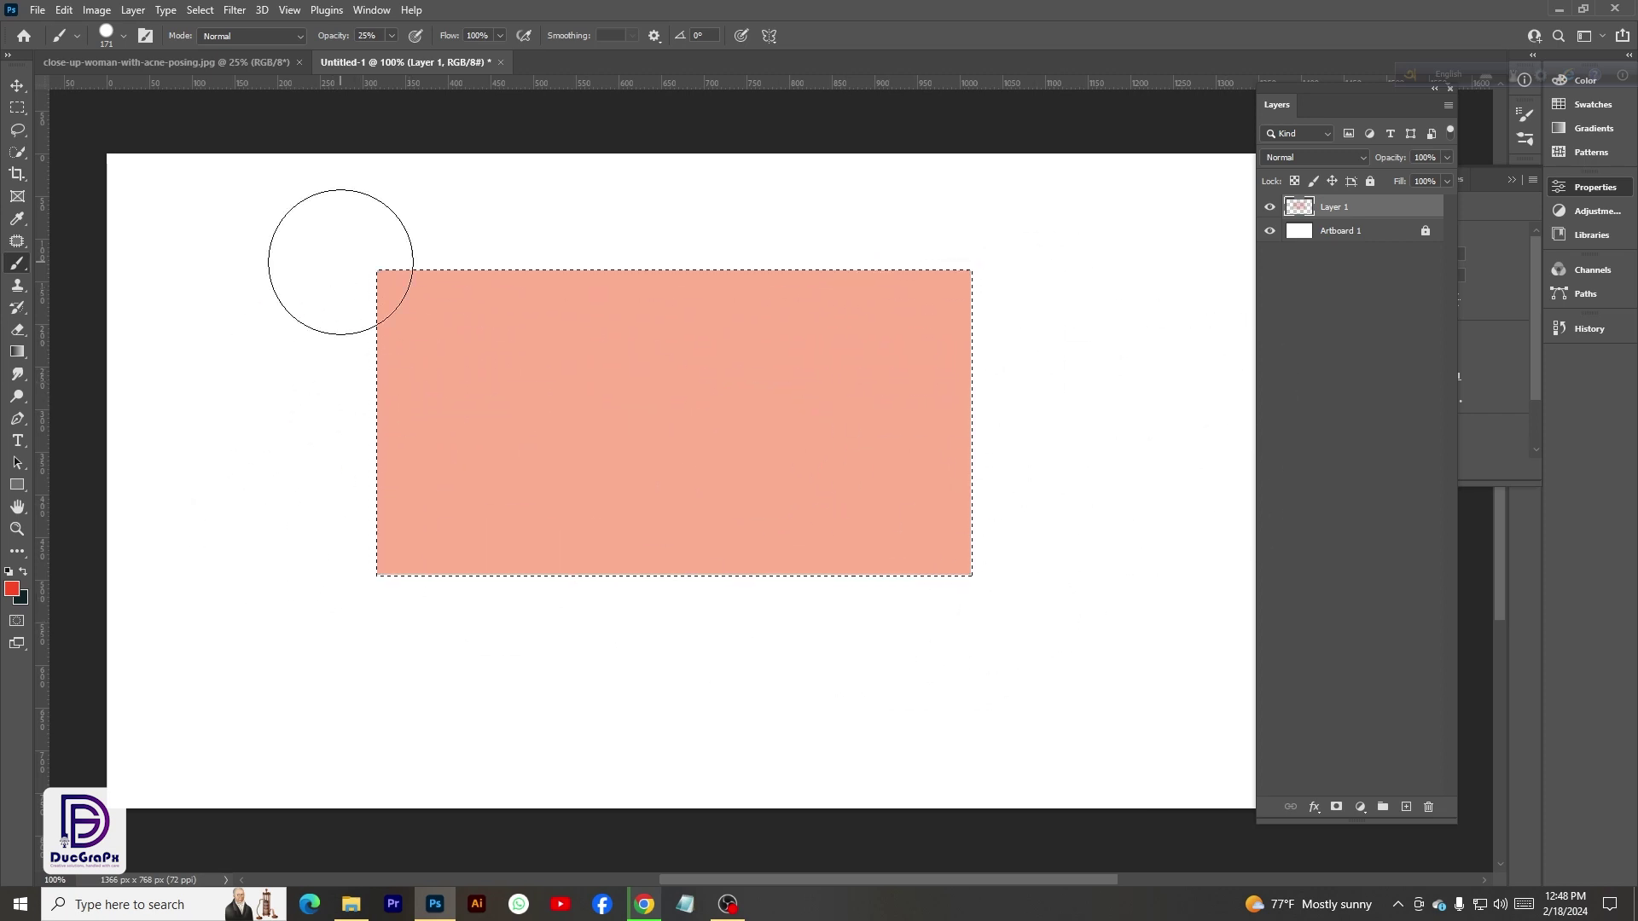
{"action": "mouse_move", "coordinate": [347, 256]}
{"action": "left_mouse_down"}
{"action": "mouse_move", "coordinate": [930, 267]}
{"action": "mouse_move", "coordinate": [372, 333]}
{"action": "mouse_move", "coordinate": [1122, 360]}
{"action": "mouse_move", "coordinate": [944, 406]}
{"action": "left_mouse_up"}
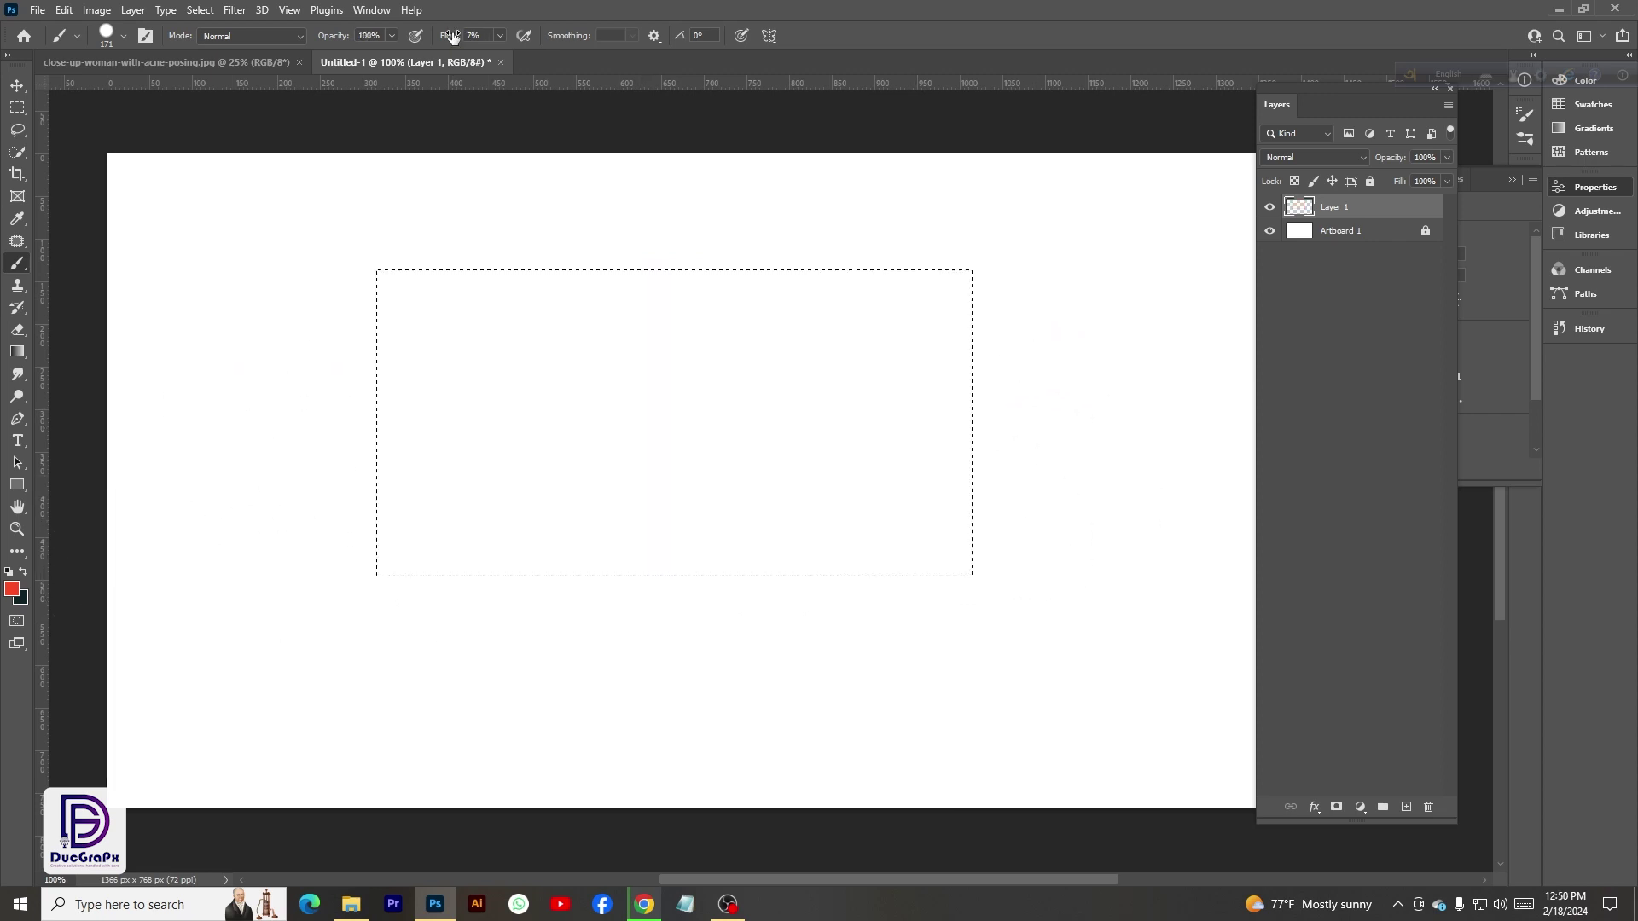
- Paint a red stroke inside the rectangular selection with the brush at 100% opacity and 7% flow
{"action": "left_click", "coordinate": [452, 36]}
{"action": "mouse_move", "coordinate": [520, 231]}
{"action": "left_mouse_down"}
{"action": "mouse_move", "coordinate": [573, 261]}
{"action": "mouse_move", "coordinate": [980, 264]}
{"action": "mouse_move", "coordinate": [487, 350]}
{"action": "mouse_move", "coordinate": [373, 392]}
{"action": "mouse_move", "coordinate": [1013, 445]}
{"action": "mouse_move", "coordinate": [395, 541]}
{"action": "mouse_move", "coordinate": [1013, 541]}
{"action": "mouse_move", "coordinate": [504, 421]}
{"action": "mouse_move", "coordinate": [811, 330]}
{"action": "mouse_move", "coordinate": [714, 241]}
{"action": "mouse_move", "coordinate": [845, 596]}
{"action": "mouse_move", "coordinate": [589, 462]}
{"action": "left_mouse_up"}
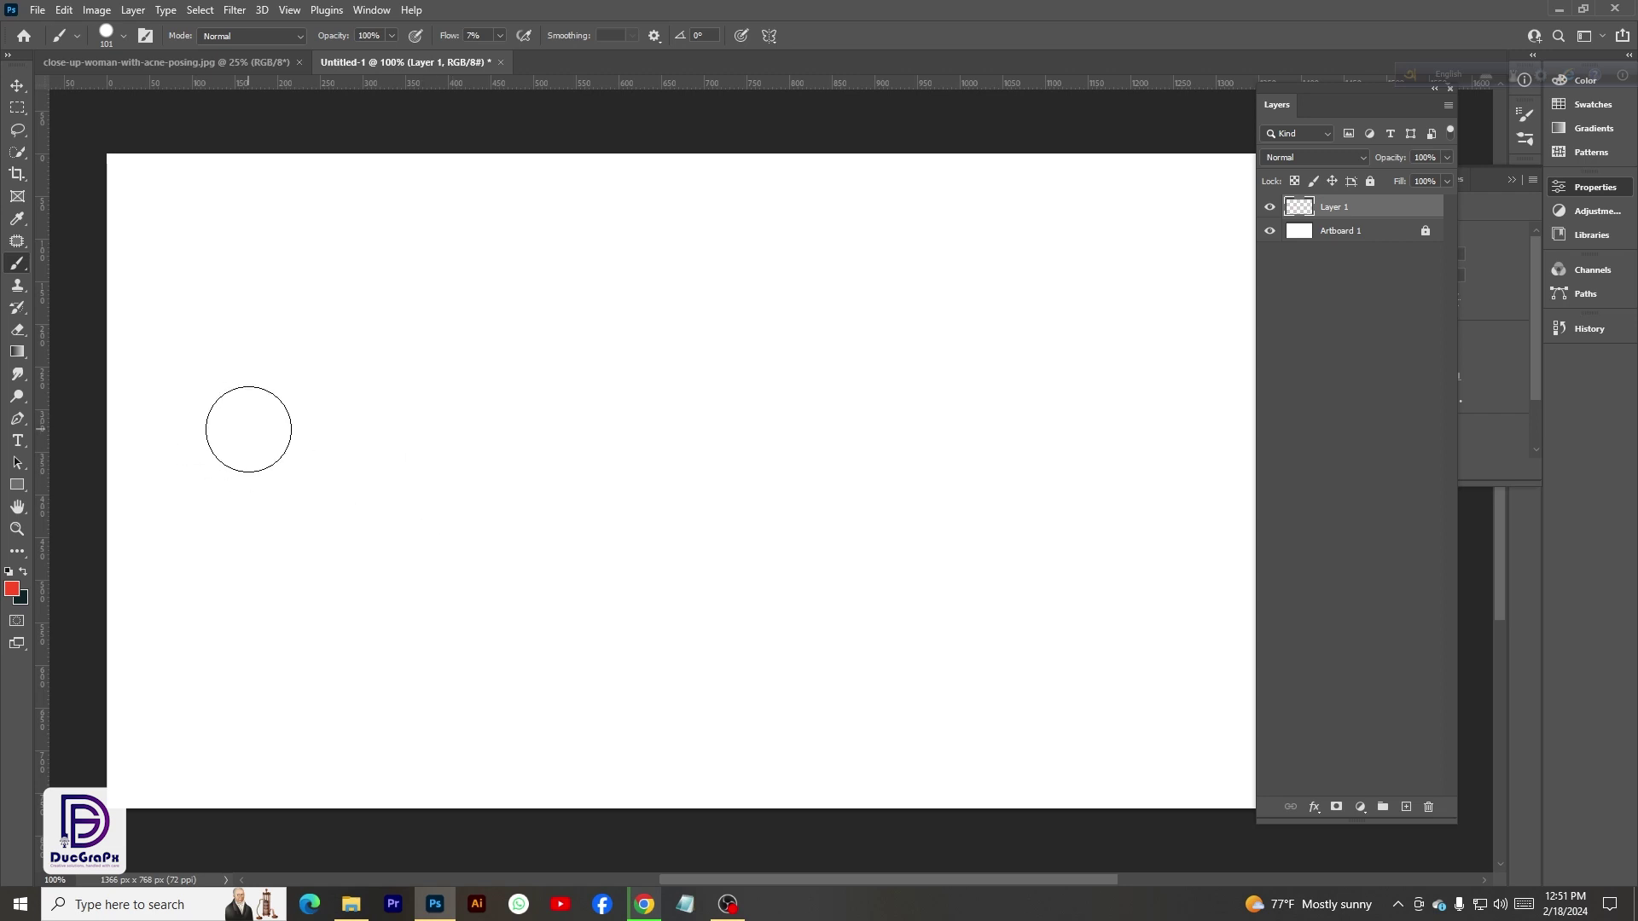
- Paint two roughly horizontal red strokes across the middle of the canvas with a 101 px brush
{"action": "mouse_move", "coordinate": [248, 429]}
{"action": "left_mouse_down"}
{"action": "mouse_move", "coordinate": [806, 441]}
{"action": "mouse_move", "coordinate": [1000, 403]}
{"action": "mouse_move", "coordinate": [1065, 410]}
{"action": "left_mouse_up"}
{"action": "mouse_move", "coordinate": [246, 434]}
{"action": "left_mouse_down"}
{"action": "mouse_move", "coordinate": [509, 446]}
{"action": "mouse_move", "coordinate": [811, 421]}
{"action": "mouse_move", "coordinate": [1020, 438]}
{"action": "left_mouse_up"}
- Paint a chain of connected straight red segments across the canvas at 100% flow and undo it
{"action": "left_click", "coordinate": [254, 516]}
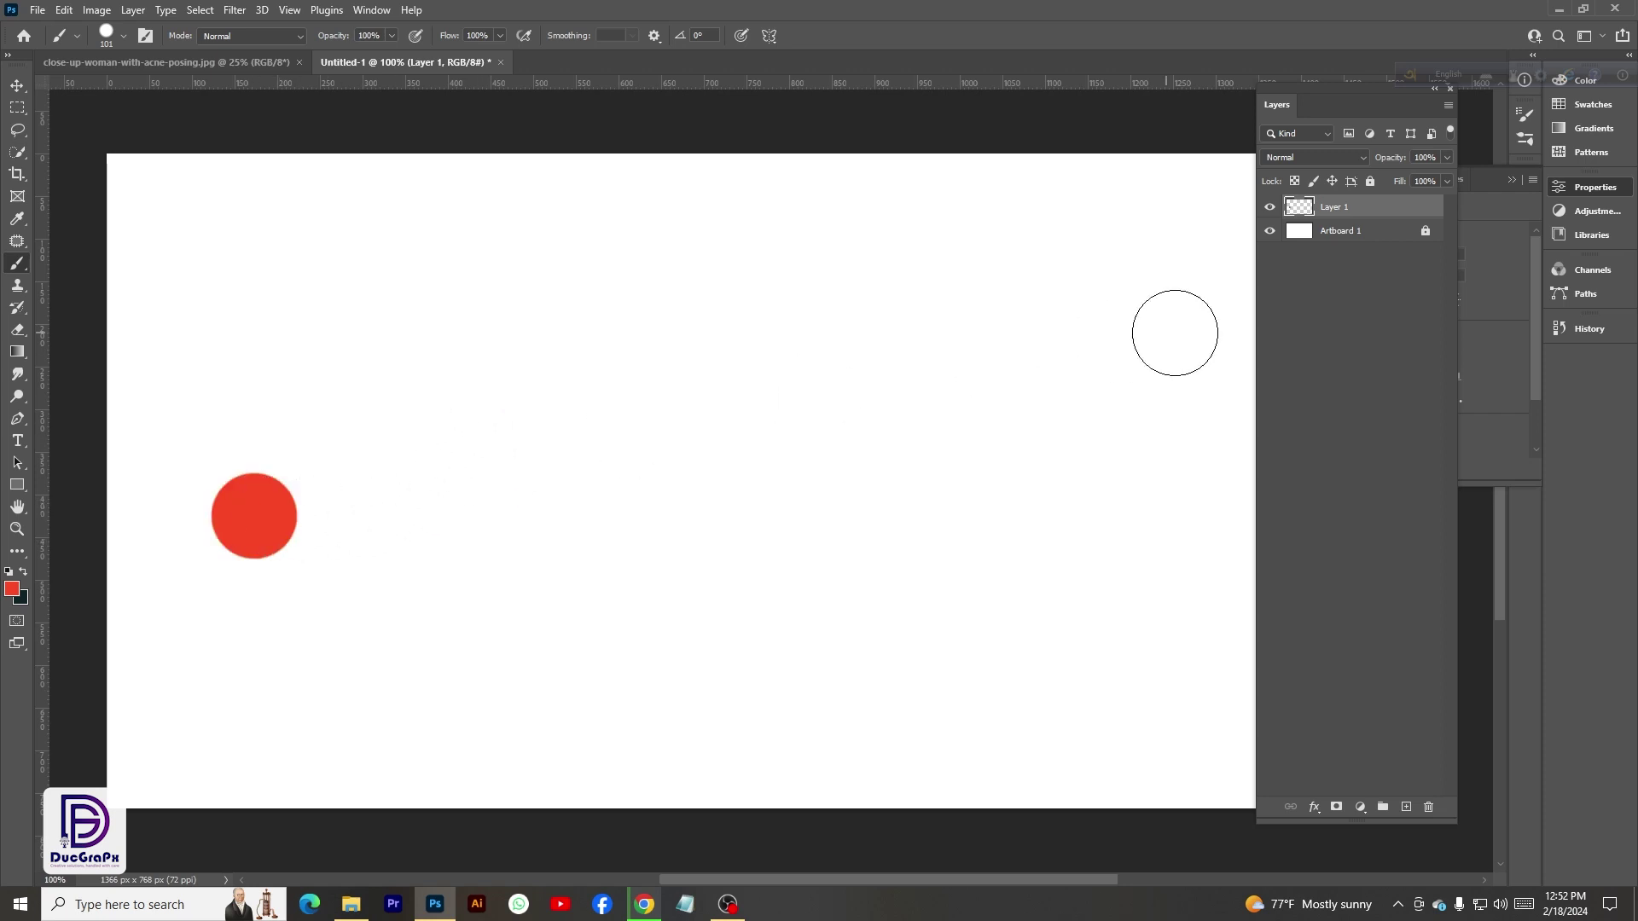
{"action": "left_click", "coordinate": [1102, 267], "text": "shift"}
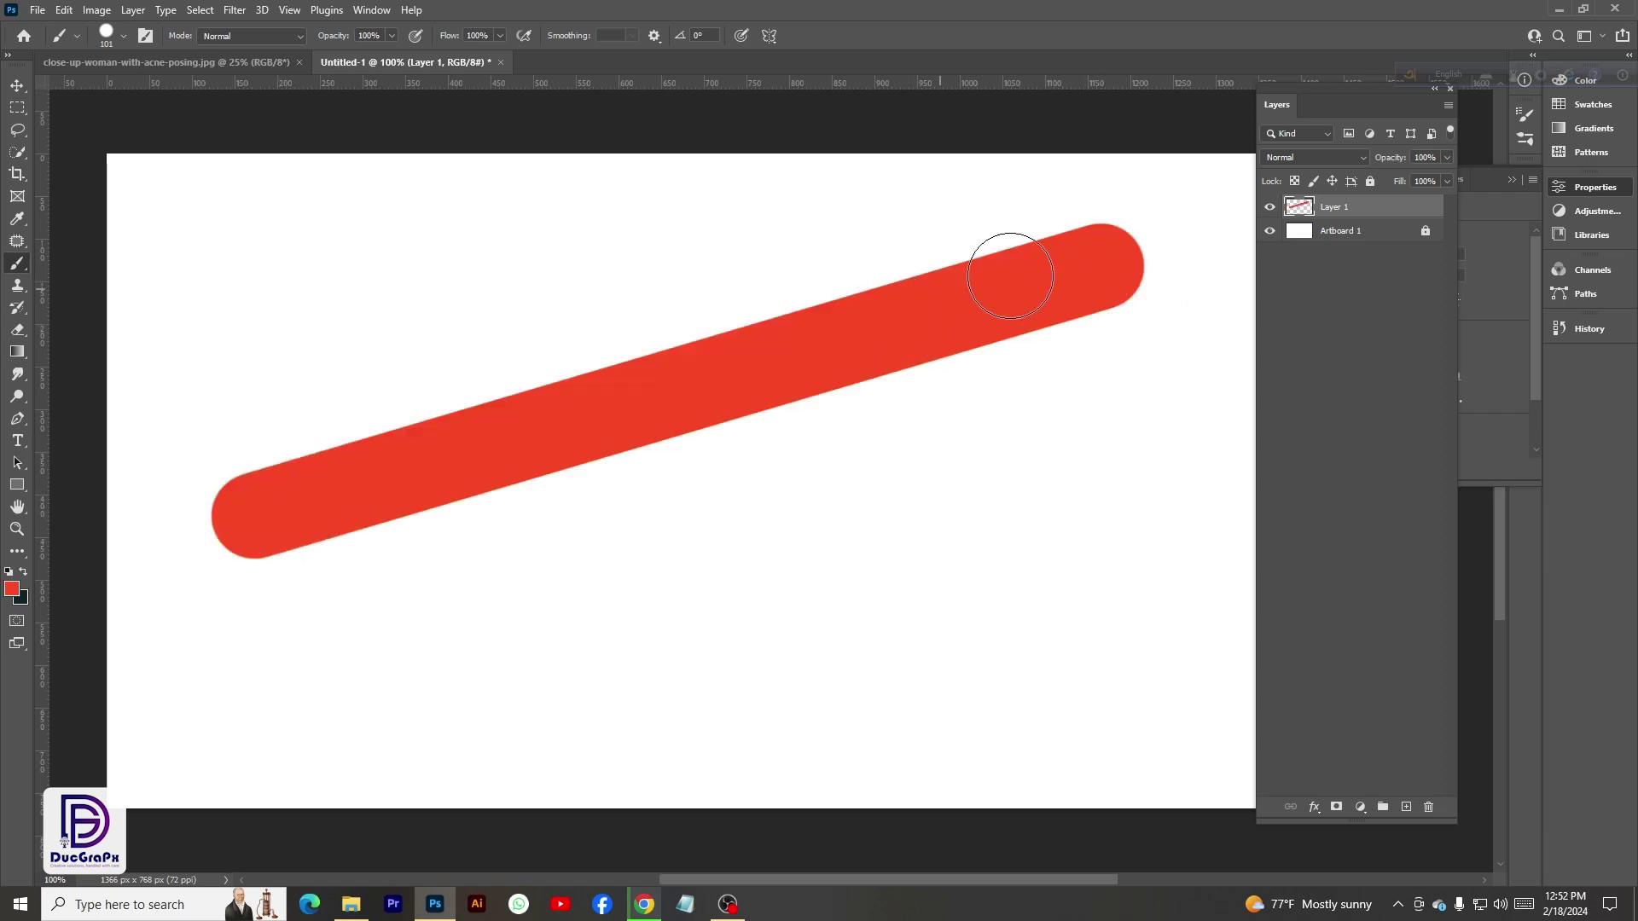
{"action": "left_click", "coordinate": [393, 241], "text": "shift"}
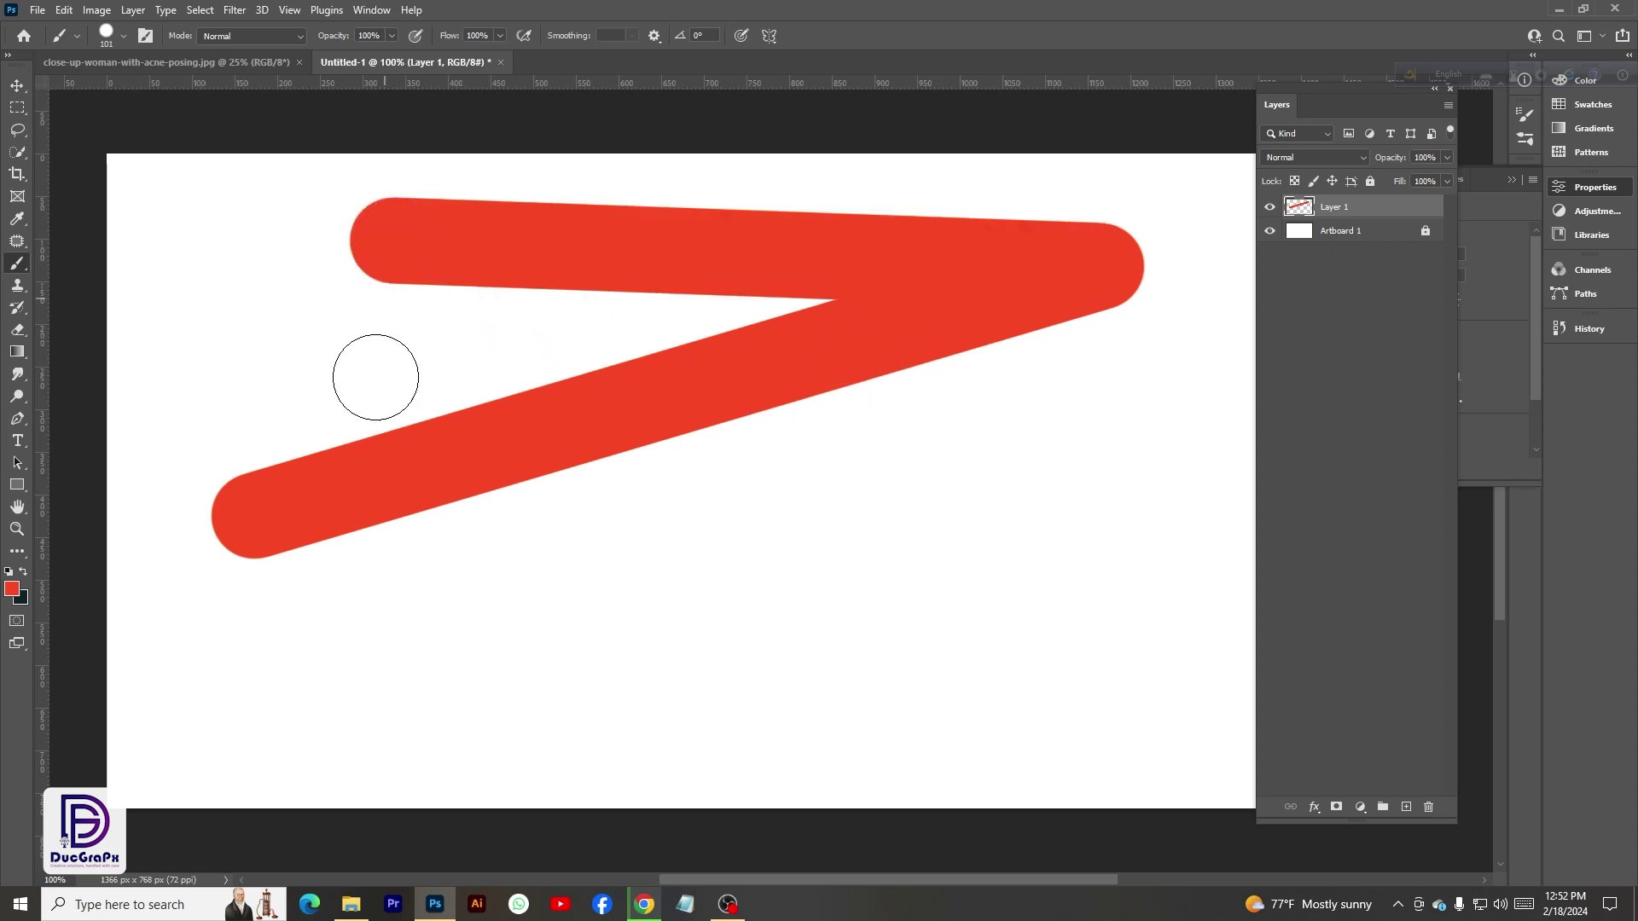
{"action": "left_click", "coordinate": [352, 616], "text": "shift"}
{"action": "left_click", "coordinate": [837, 610], "text": "shift"}
{"action": "left_click", "coordinate": [1086, 496], "text": "shift"}
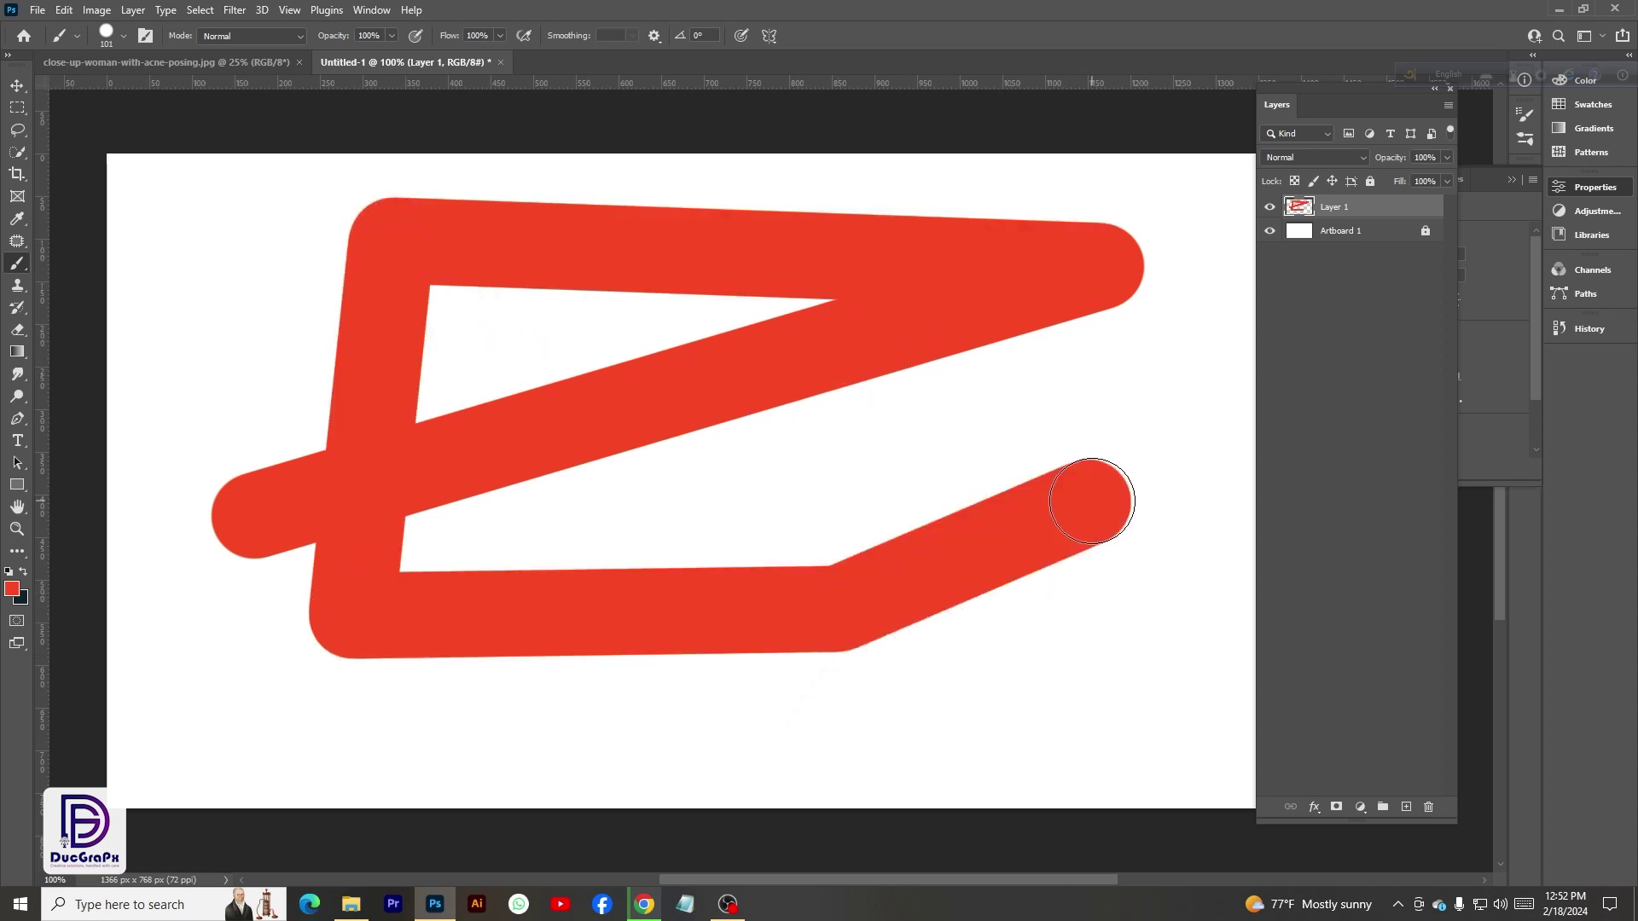
{"action": "left_click", "coordinate": [1007, 375], "text": "shift"}
{"action": "key", "text": "ctrl+z"}
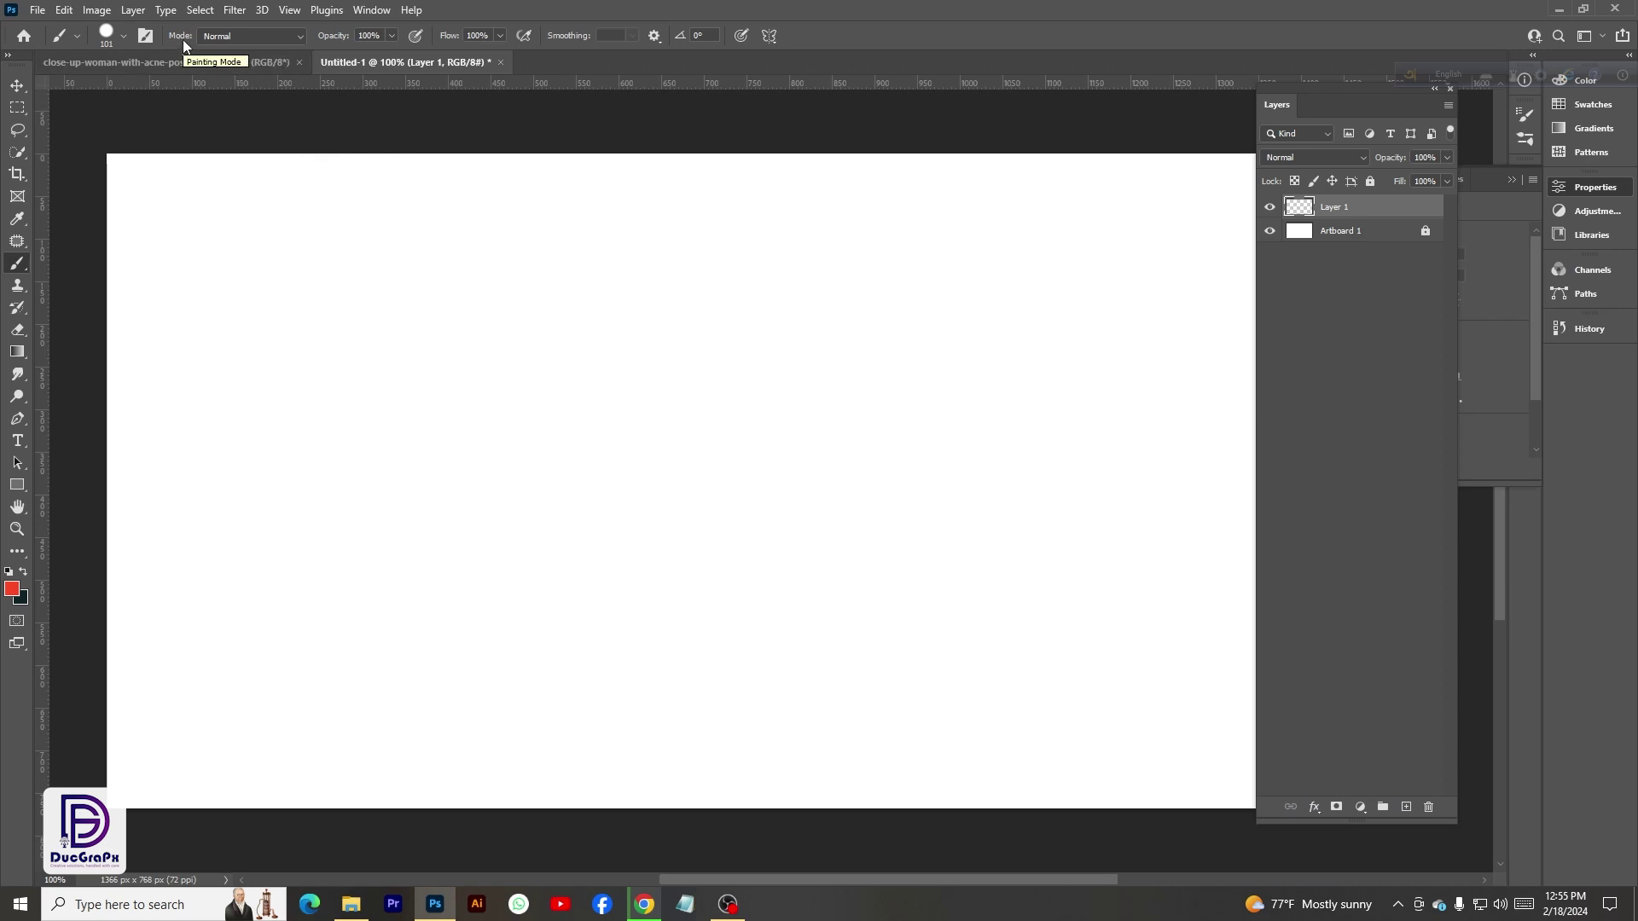
- Draw a red rectangle shape of about 1454 × 836 px covering the whole artboard
{"action": "scroll", "coordinate": [633, 328], "scroll_direction": "down", "scroll_amount": 1}
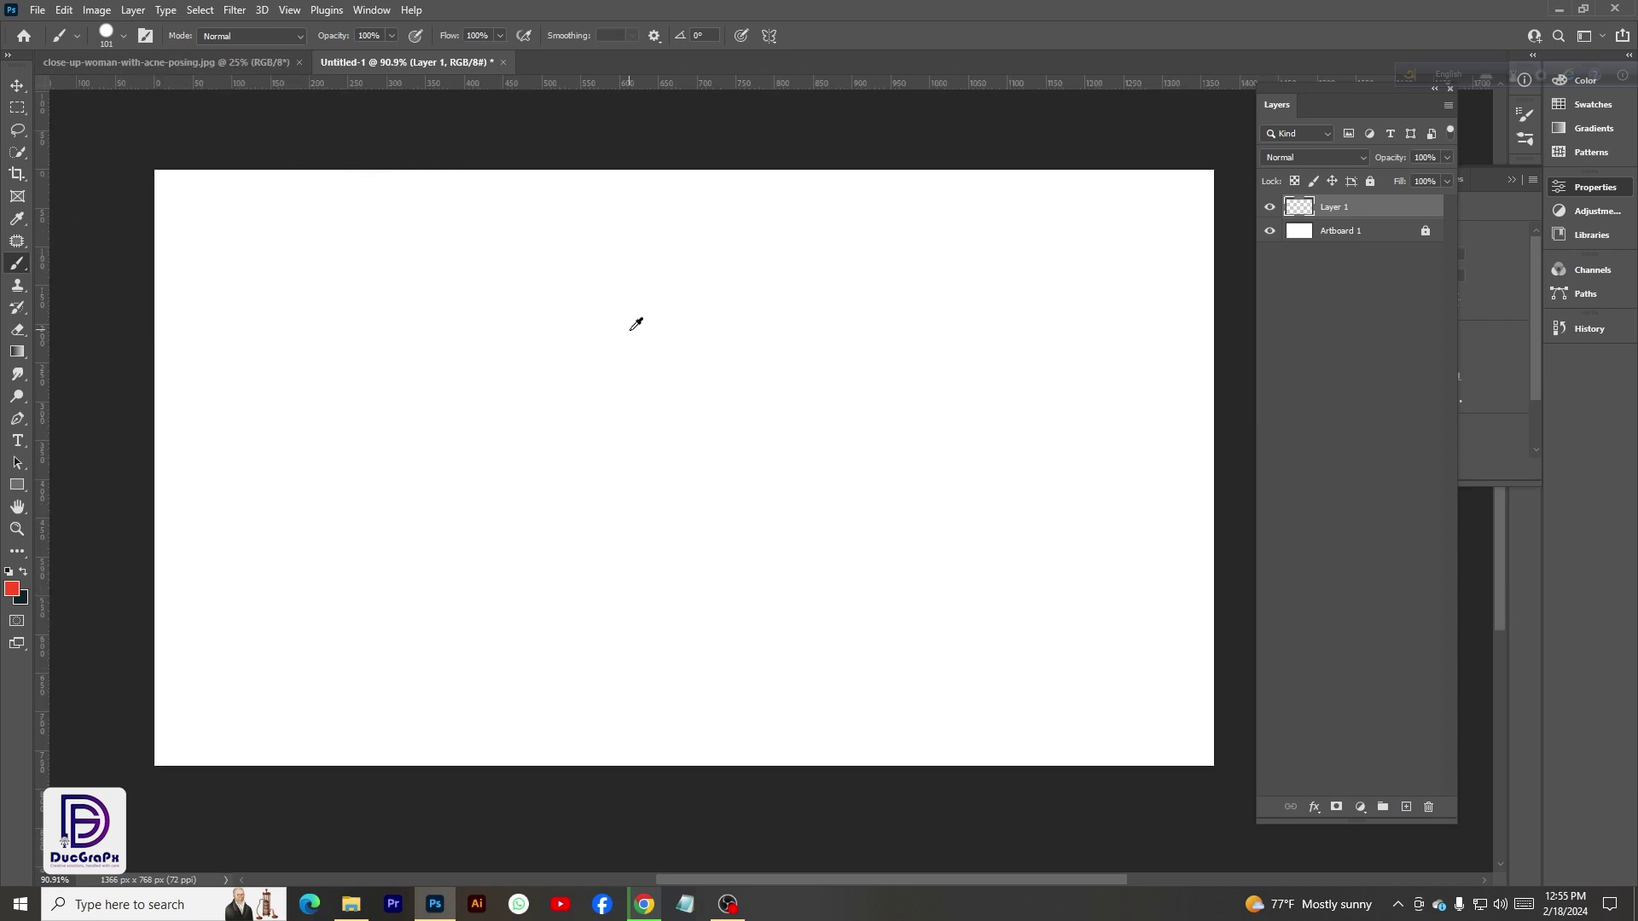
{"action": "scroll", "coordinate": [559, 329], "scroll_direction": "right", "scroll_amount": 1}
{"action": "left_click", "coordinate": [17, 484]}
{"action": "left_click_drag", "start_coordinate": [102, 144], "coordinate": [1226, 791]}
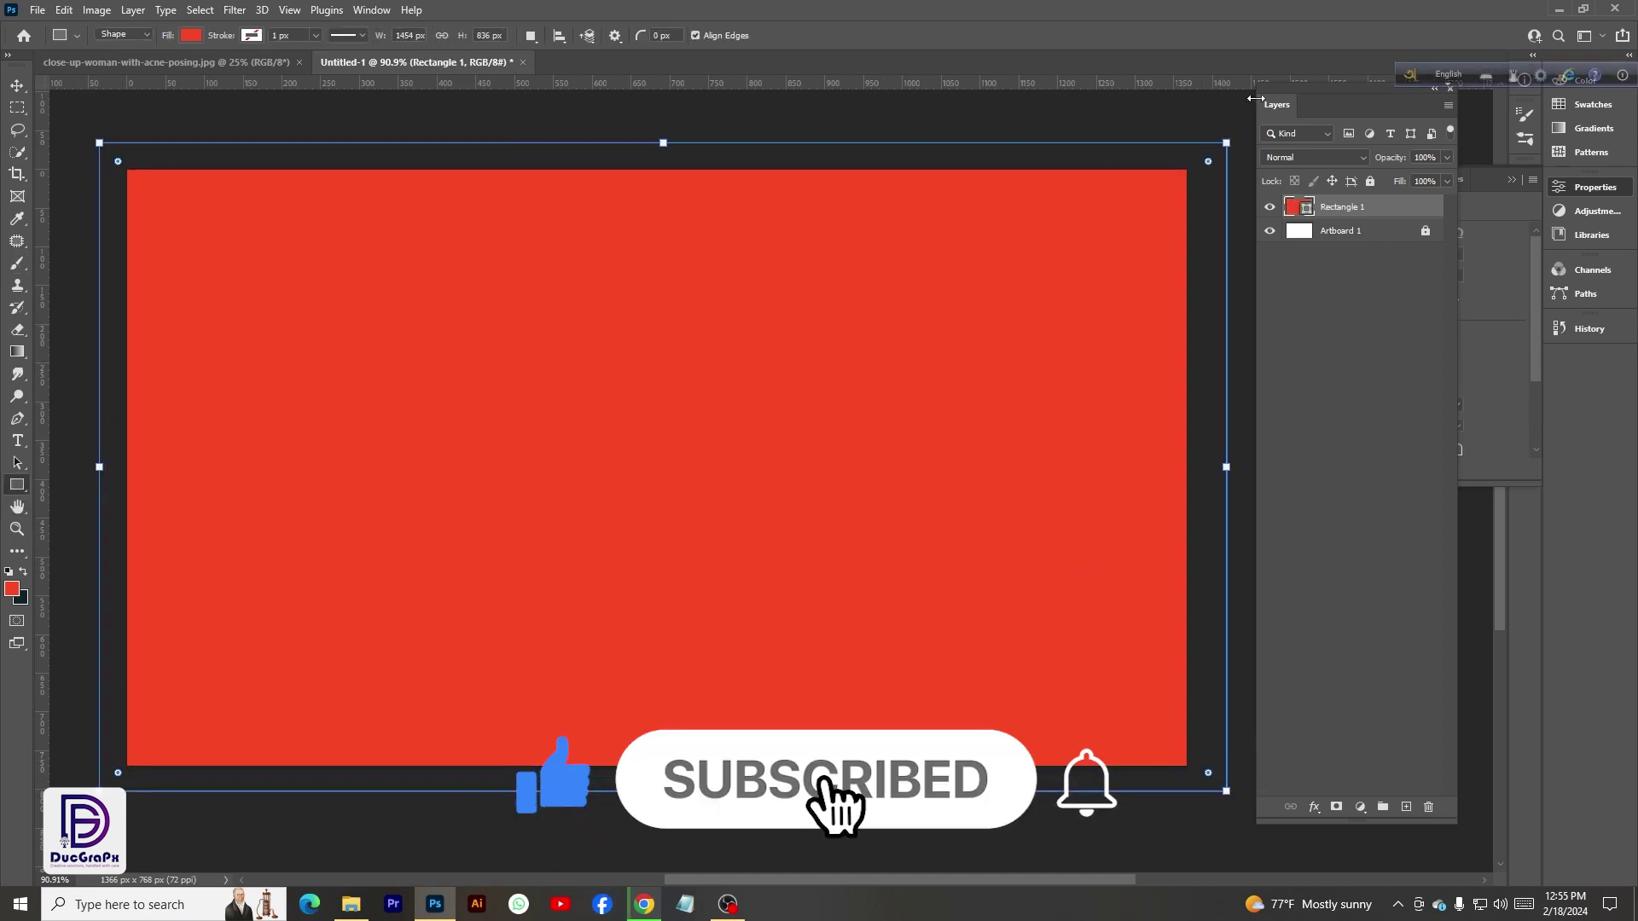
- Recolor the rectangle shape's fill to dark blue, #130784
{"action": "double_click", "coordinate": [1305, 209]}
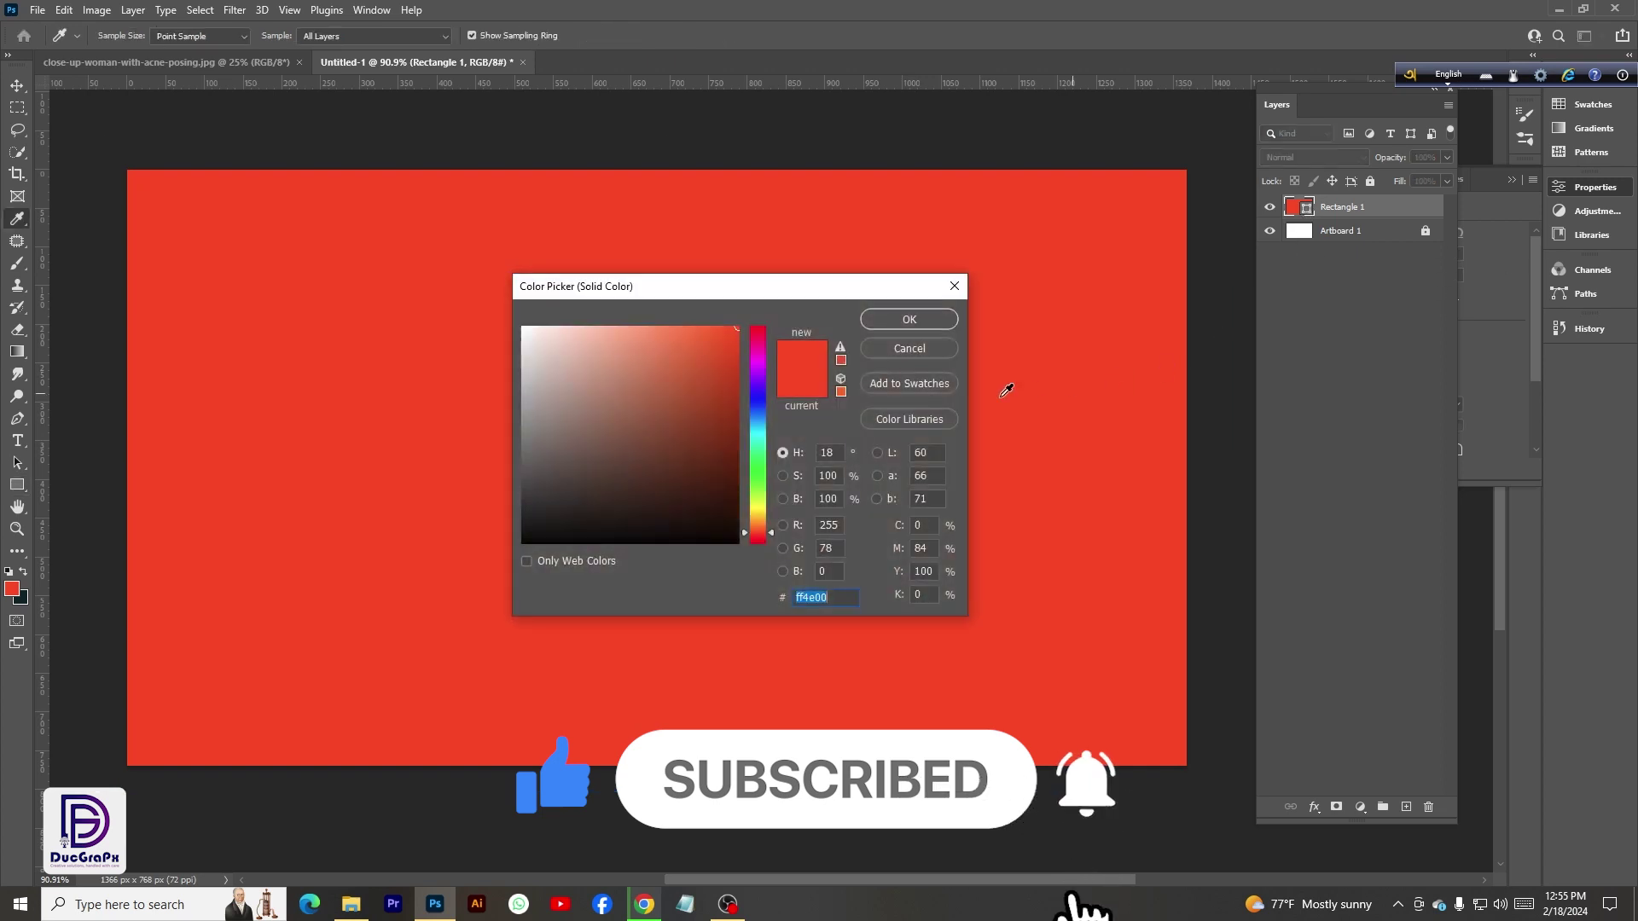
{"action": "left_click", "coordinate": [757, 394]}
{"action": "left_click", "coordinate": [726, 436]}
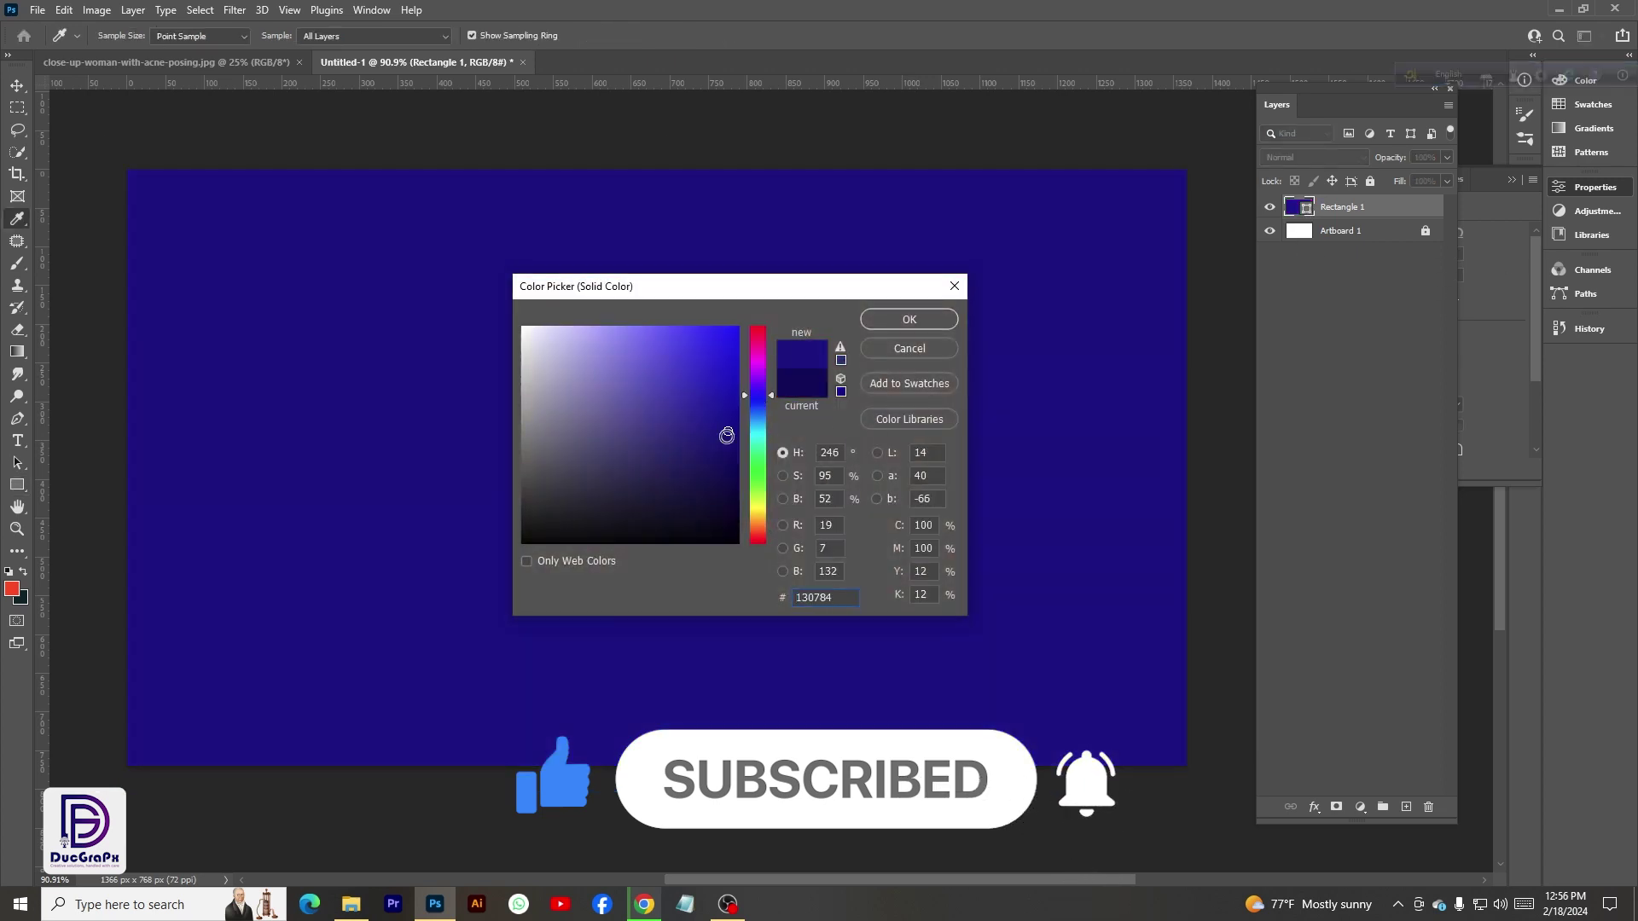
{"action": "left_click", "coordinate": [897, 325]}
{"action": "key", "text": "v"}
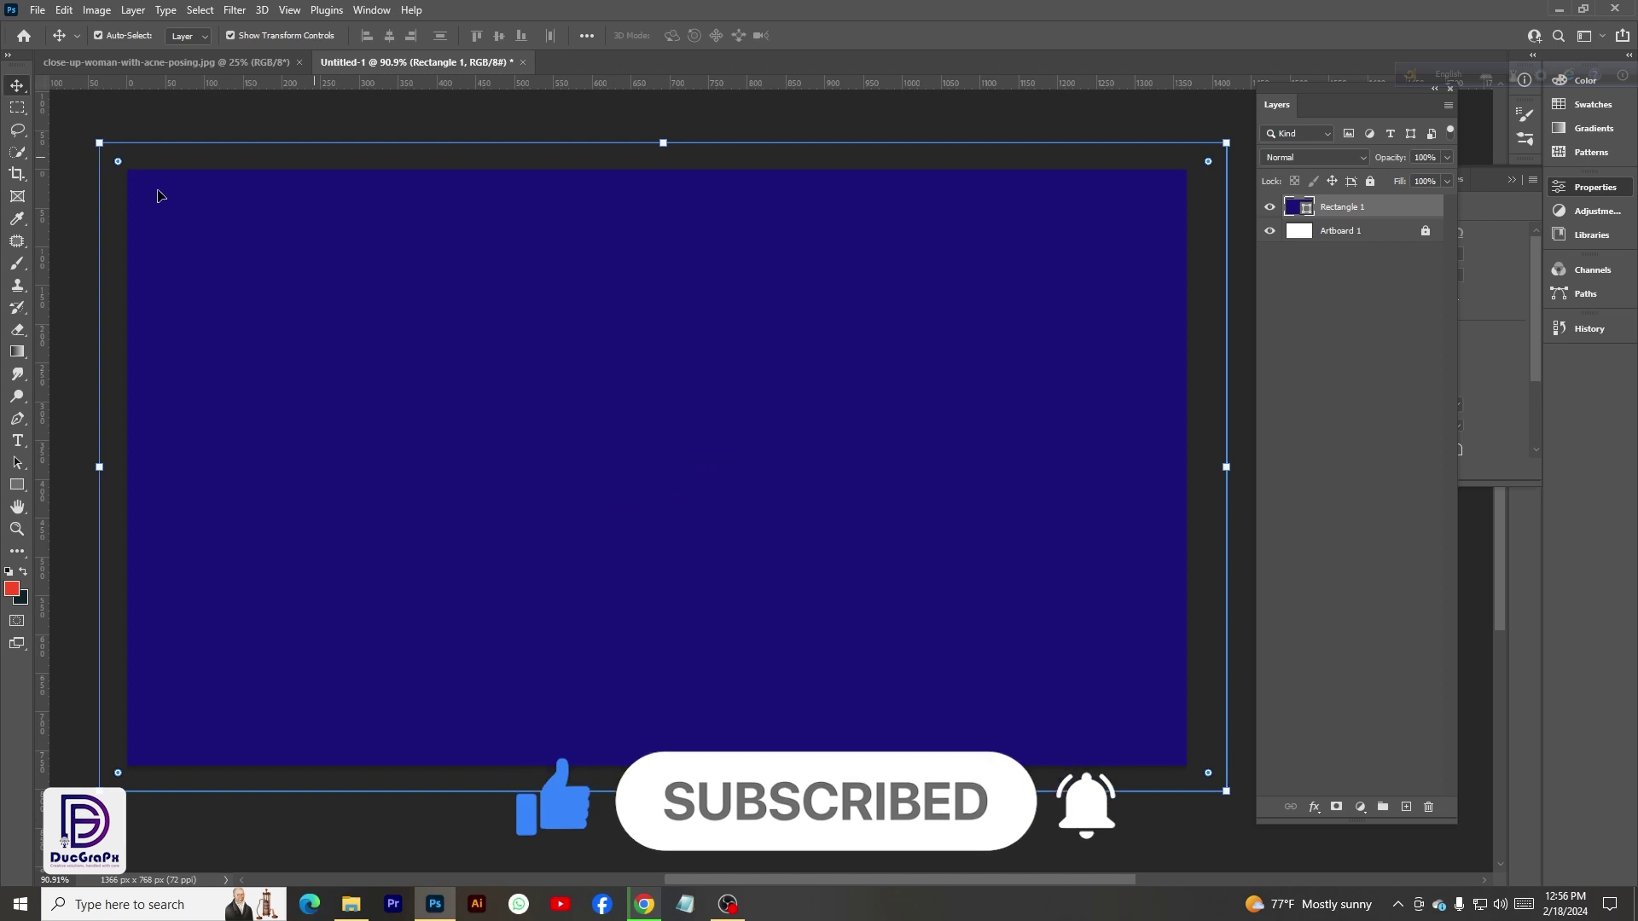
- Activate the Brush tool and set the foreground color to bright blue, #3859ff
{"action": "left_click", "coordinate": [18, 265]}
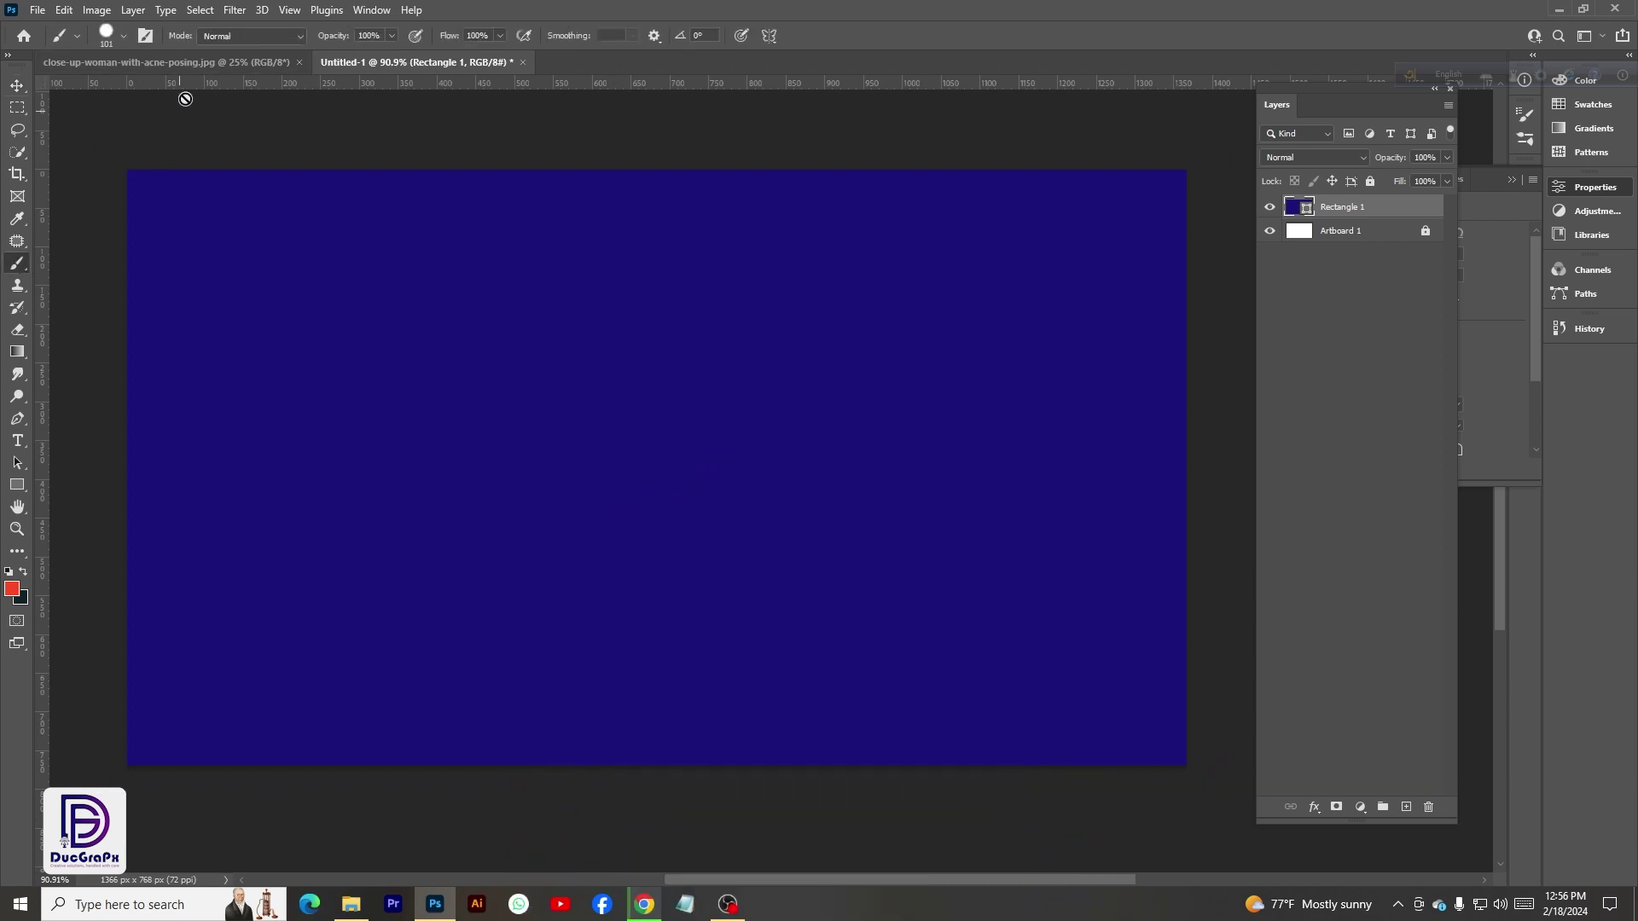
{"action": "left_click", "coordinate": [12, 589]}
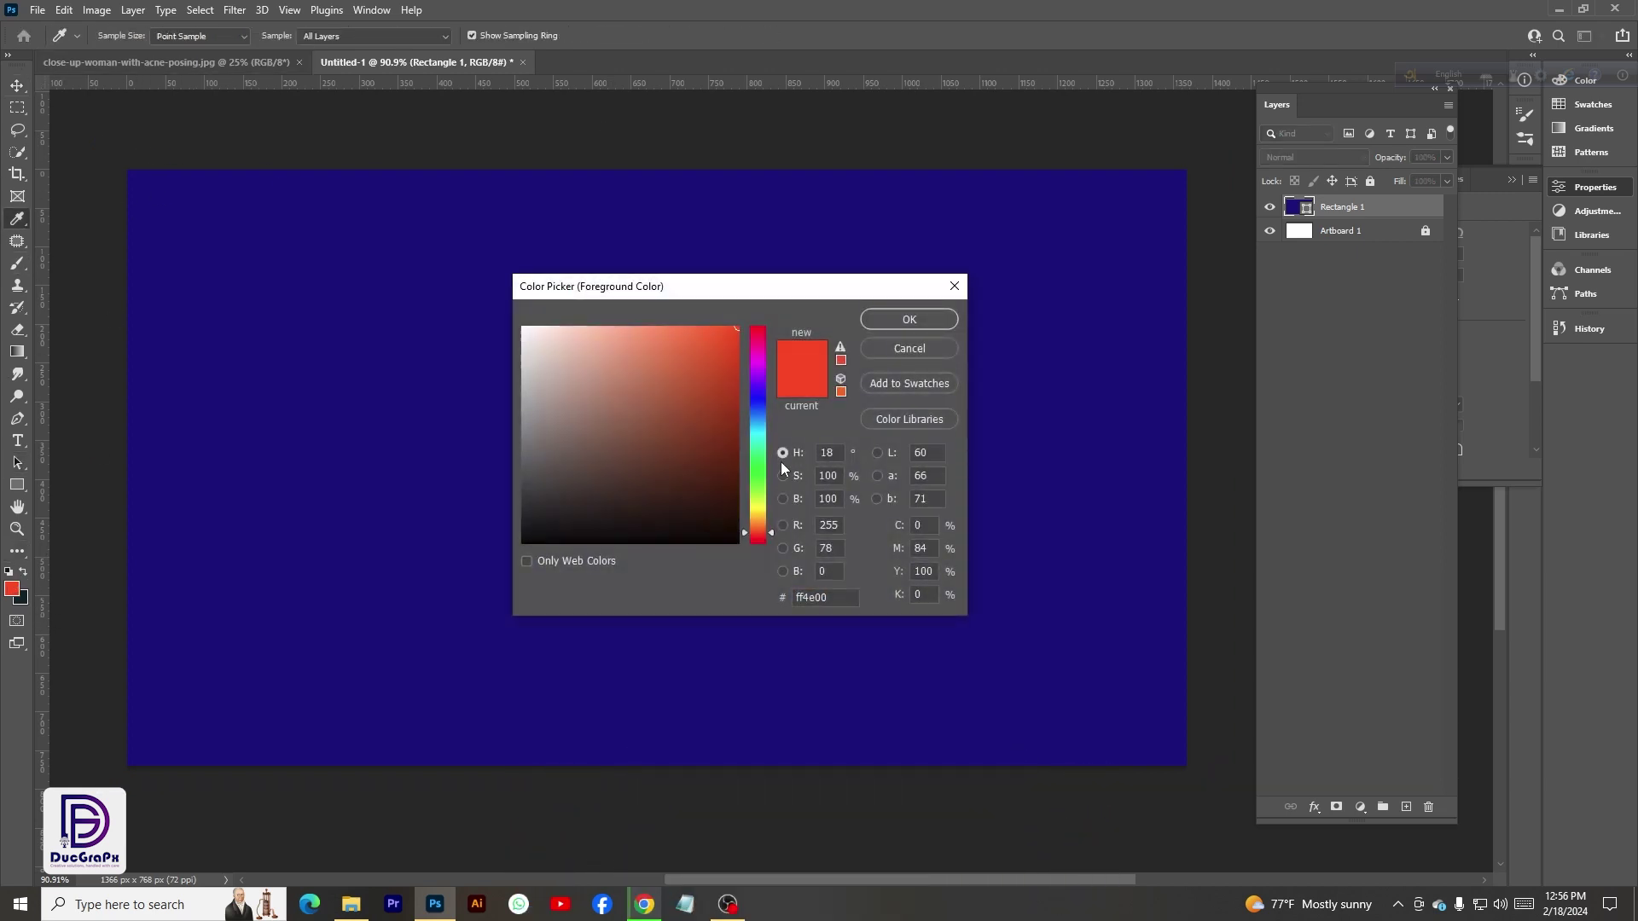
{"action": "mouse_move", "coordinate": [755, 474]}
{"action": "left_mouse_down"}
{"action": "mouse_move", "coordinate": [765, 409]}
{"action": "mouse_move", "coordinate": [706, 355]}
{"action": "mouse_move", "coordinate": [692, 286]}
{"action": "left_mouse_up"}
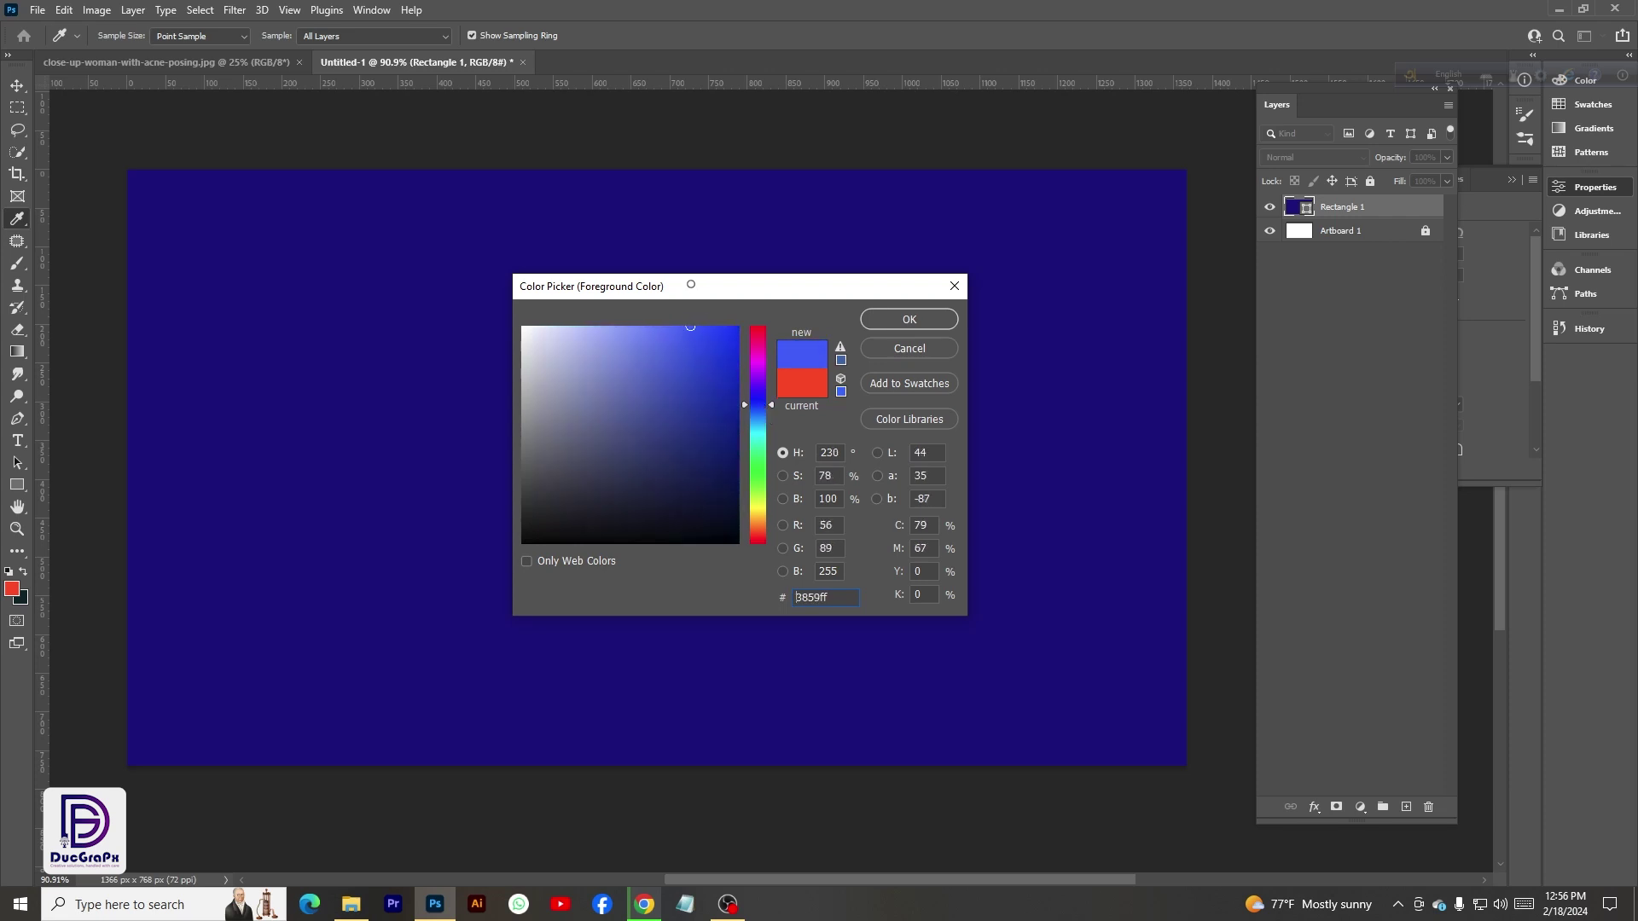
{"action": "left_click", "coordinate": [889, 324]}
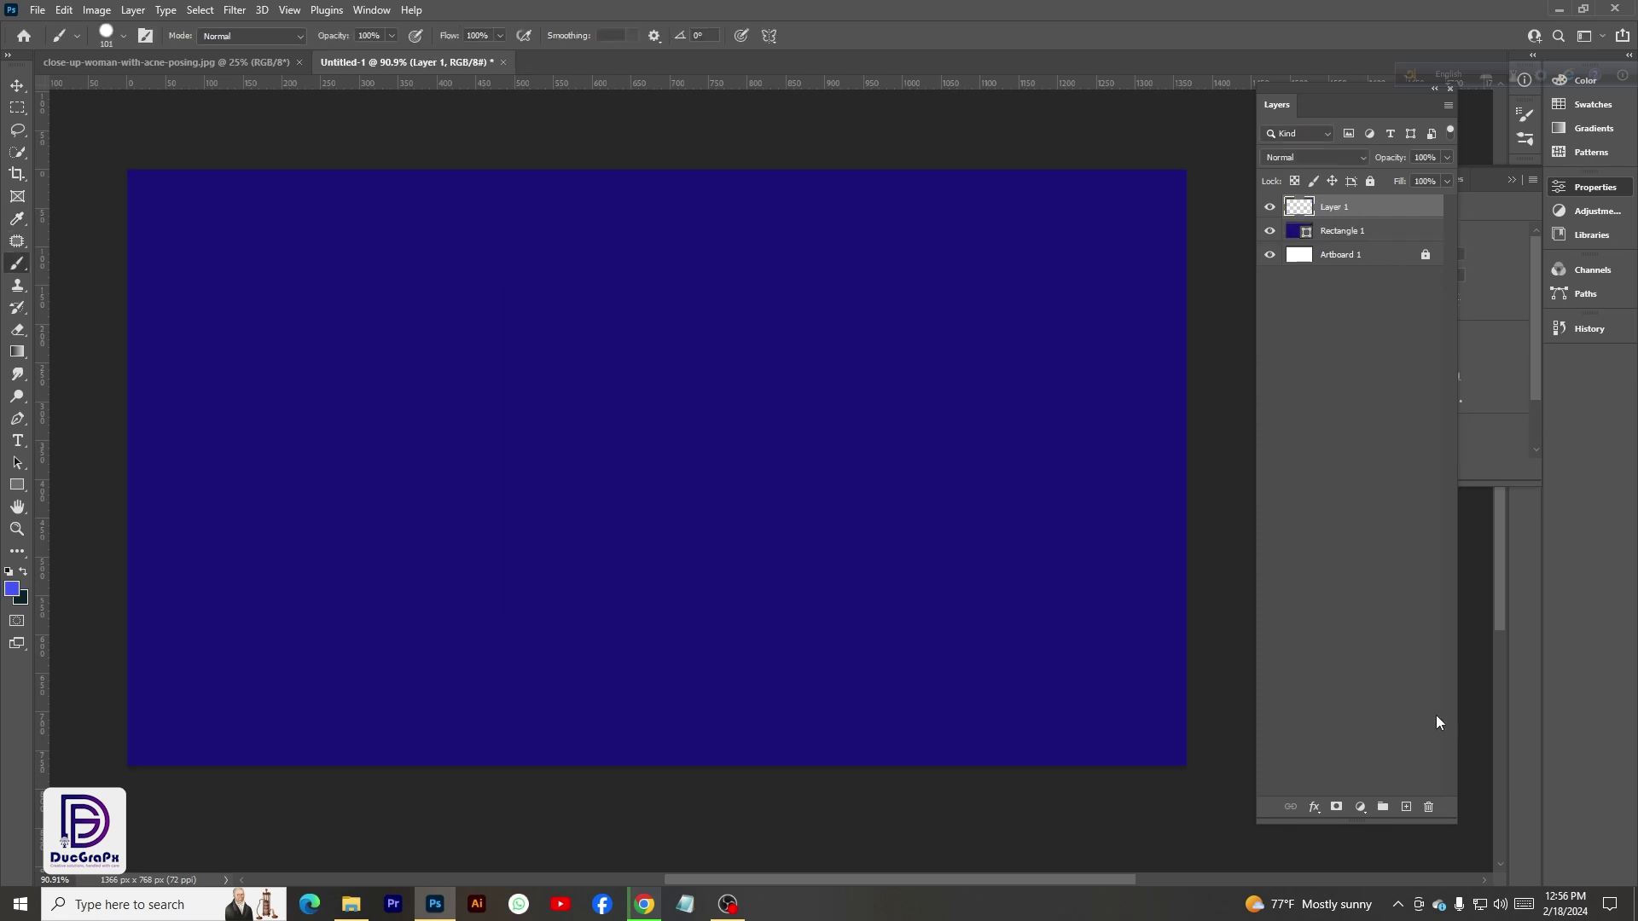
- Add a new layer above the rectangle and paint one soft blue glow in the canvas's upper right with a 710 px brush
{"action": "left_click", "coordinate": [1406, 807]}
{"action": "left_click_drag", "start_coordinate": [662, 293], "coordinate": [658, 146]}
{"action": "left_click", "coordinate": [860, 298]}
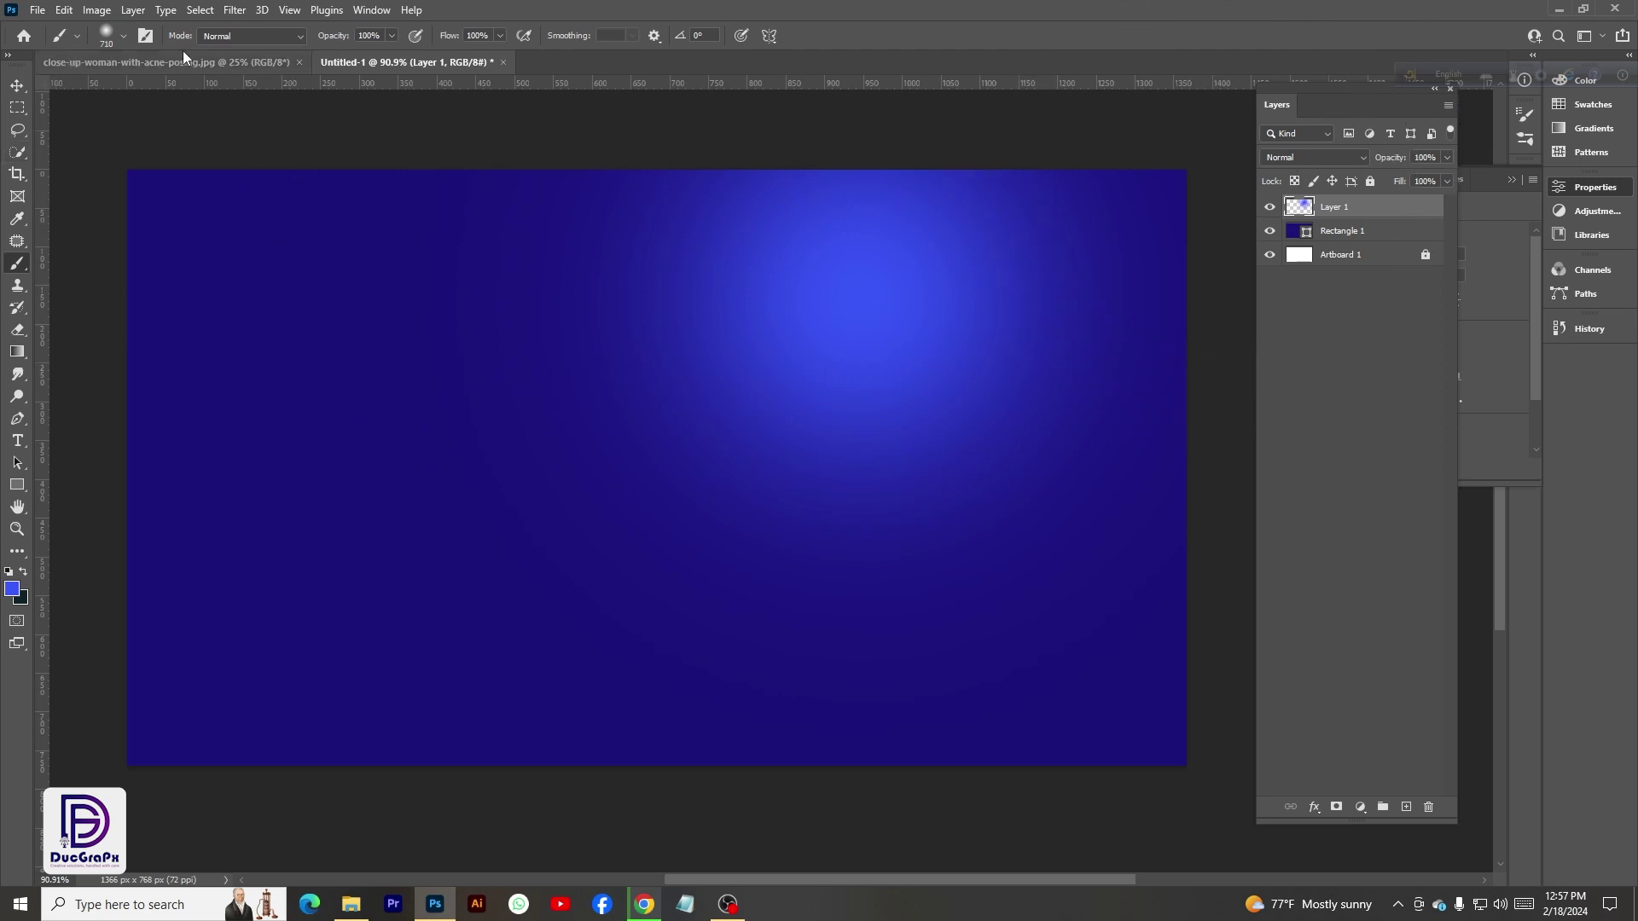
- Try successive blend modes on the glow layer, including Color Burn, Screen and Color Dodge
{"action": "left_click", "coordinate": [250, 35]}
{"action": "left_click", "coordinate": [252, 40]}
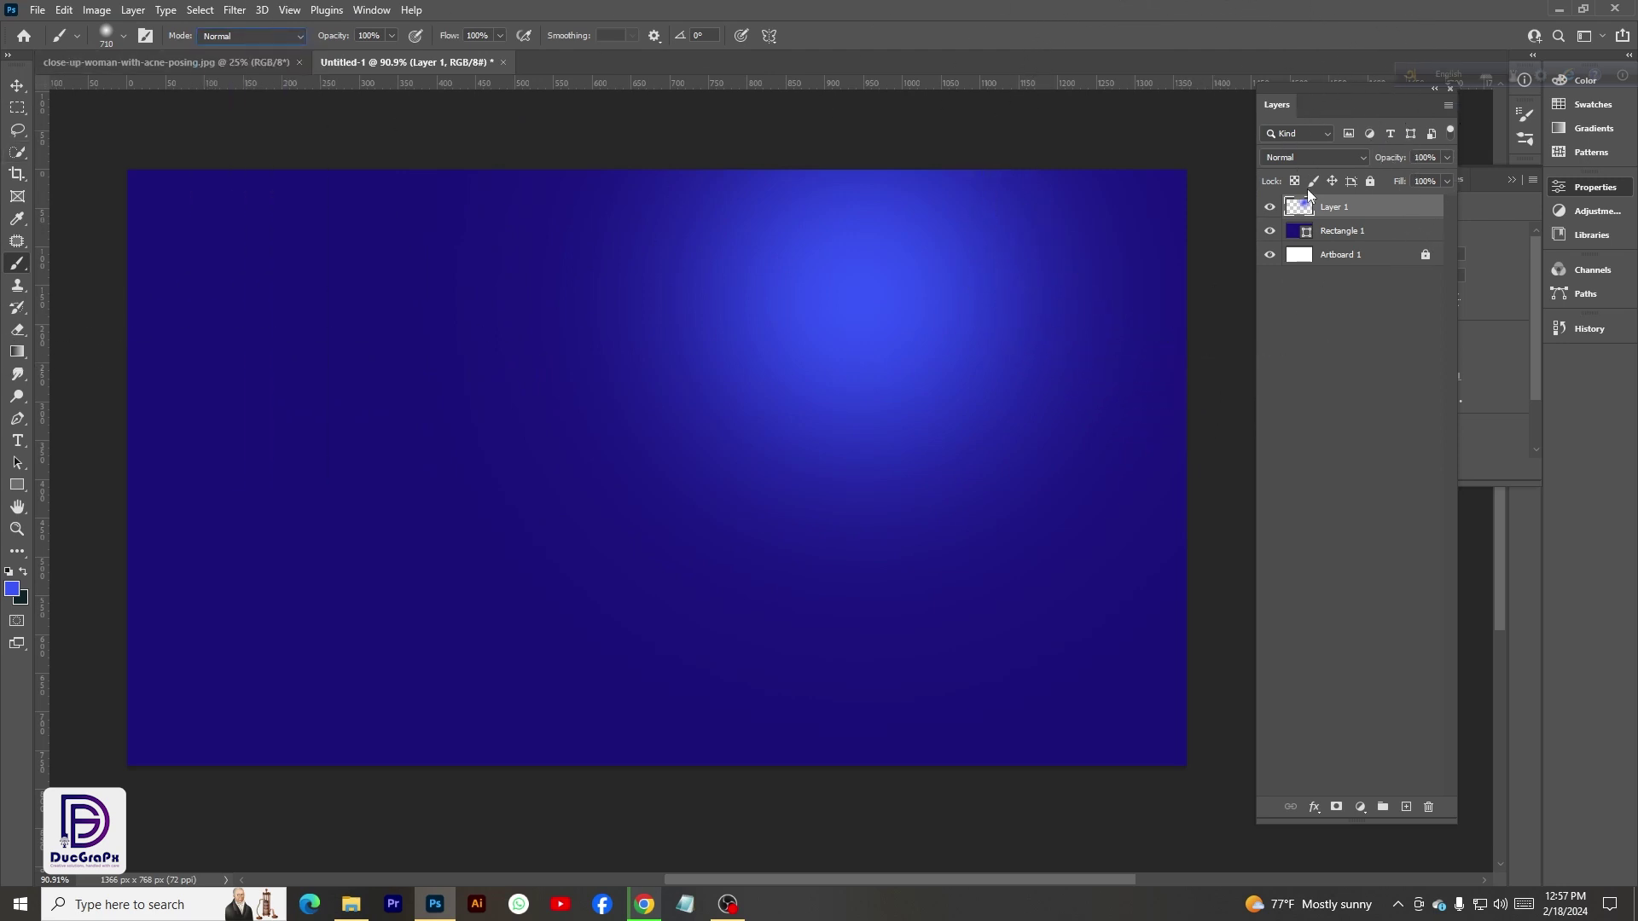
{"action": "left_click", "coordinate": [1314, 157]}
{"action": "left_click", "coordinate": [1314, 157]}
{"action": "key", "text": "Down"}
{"action": "key", "text": "Down"}
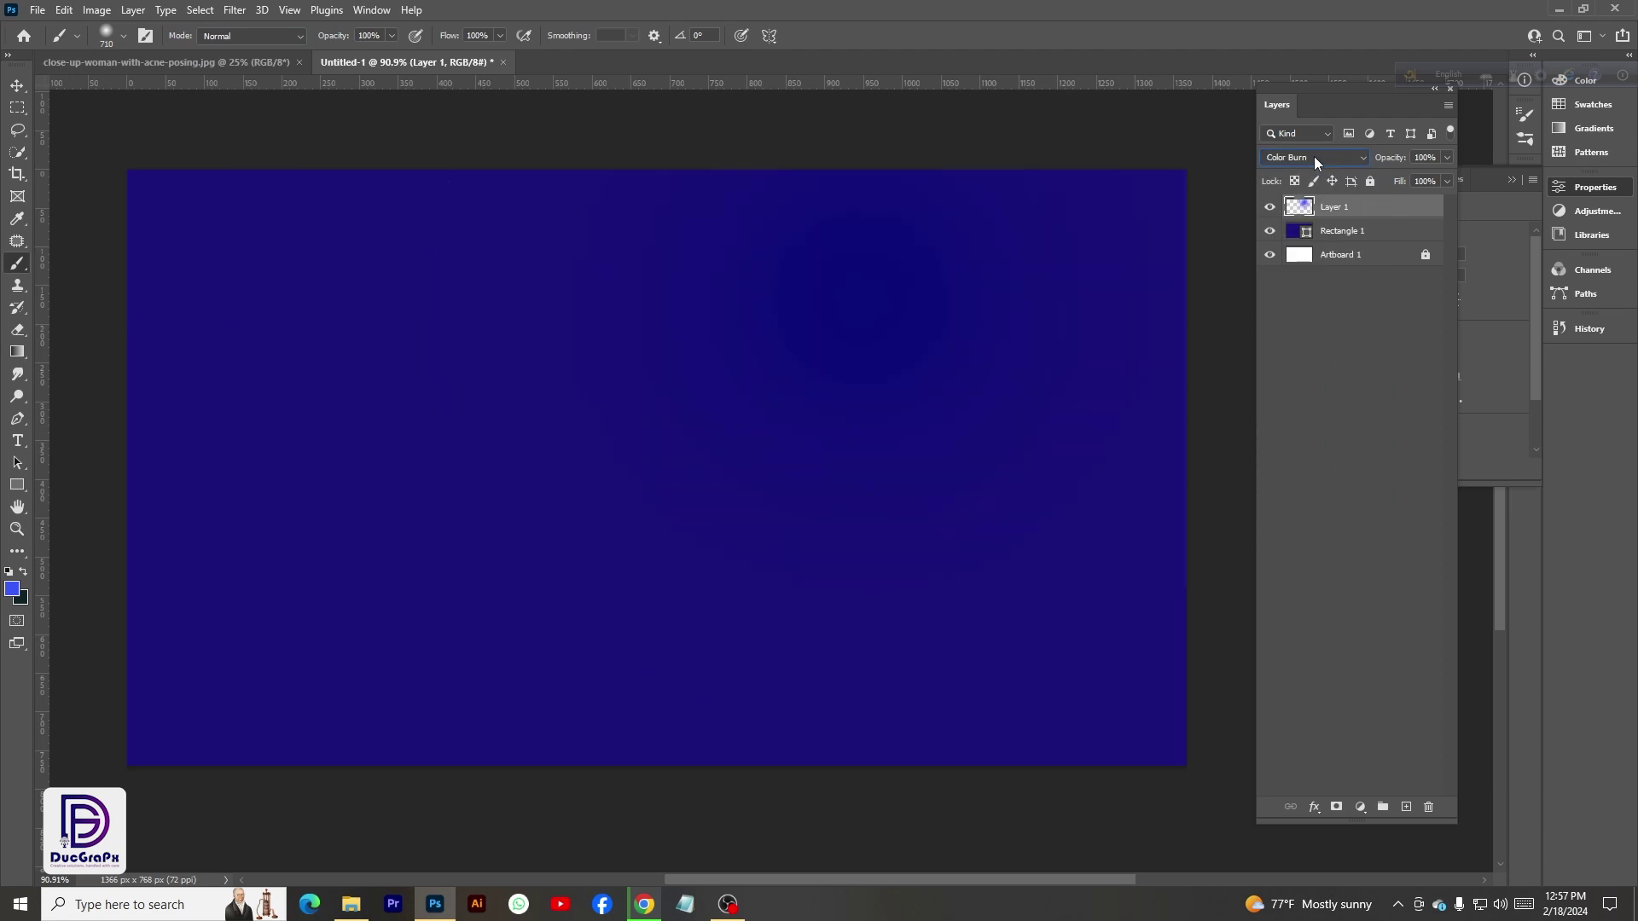
{"action": "key", "text": "Down"}
{"action": "key", "text": "Down"}
{"action": "key", "text": "Down"}
{"action": "key", "text": "Down"}
{"action": "key", "text": "Down"}
{"action": "key", "text": "Down"}
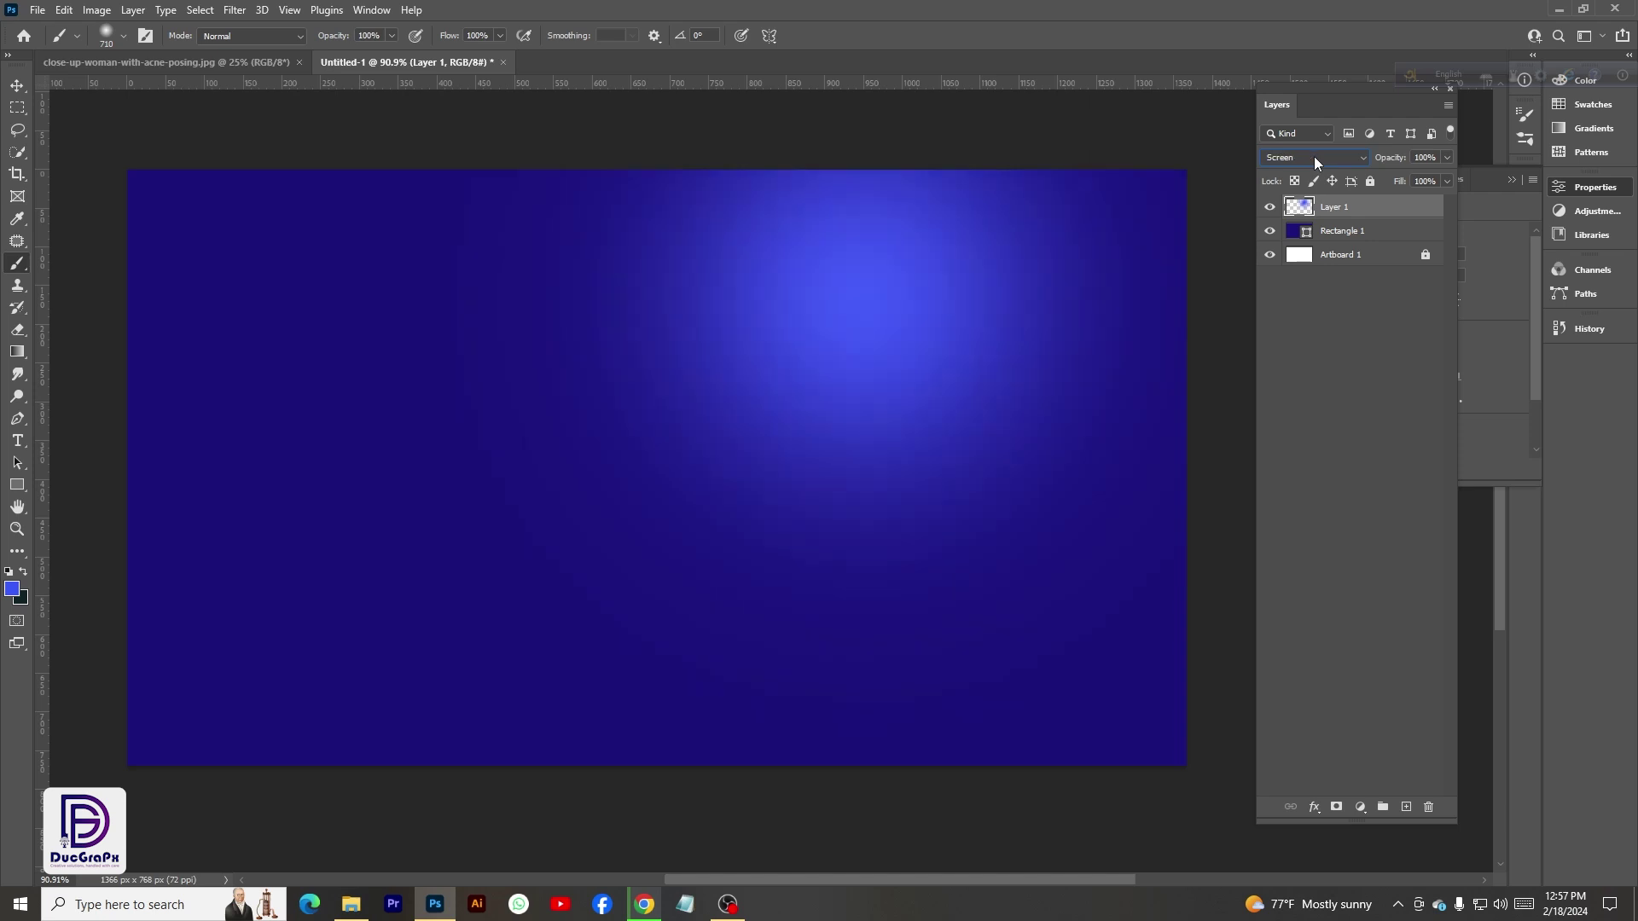
{"action": "key", "text": "Up"}
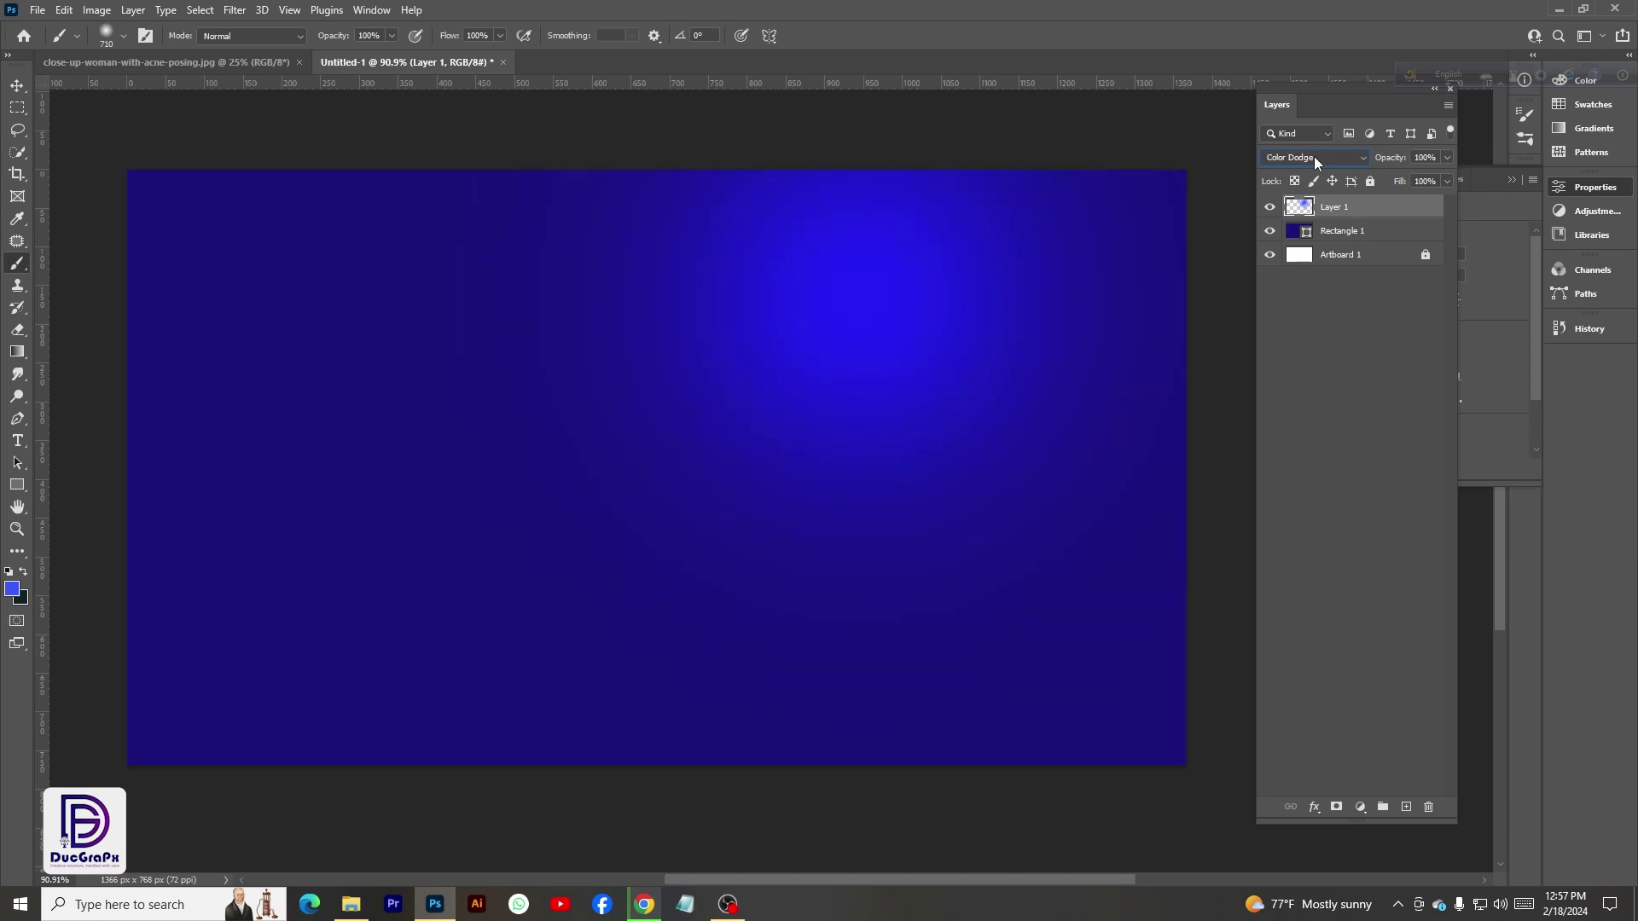
{"action": "key", "text": "Down"}
{"action": "key", "text": "Down"}
- Set the glow layer's blend mode to Lighten, stretch it wider to the right and move it upward
{"action": "left_click", "coordinate": [1314, 156]}
{"action": "left_click", "coordinate": [1314, 285]}
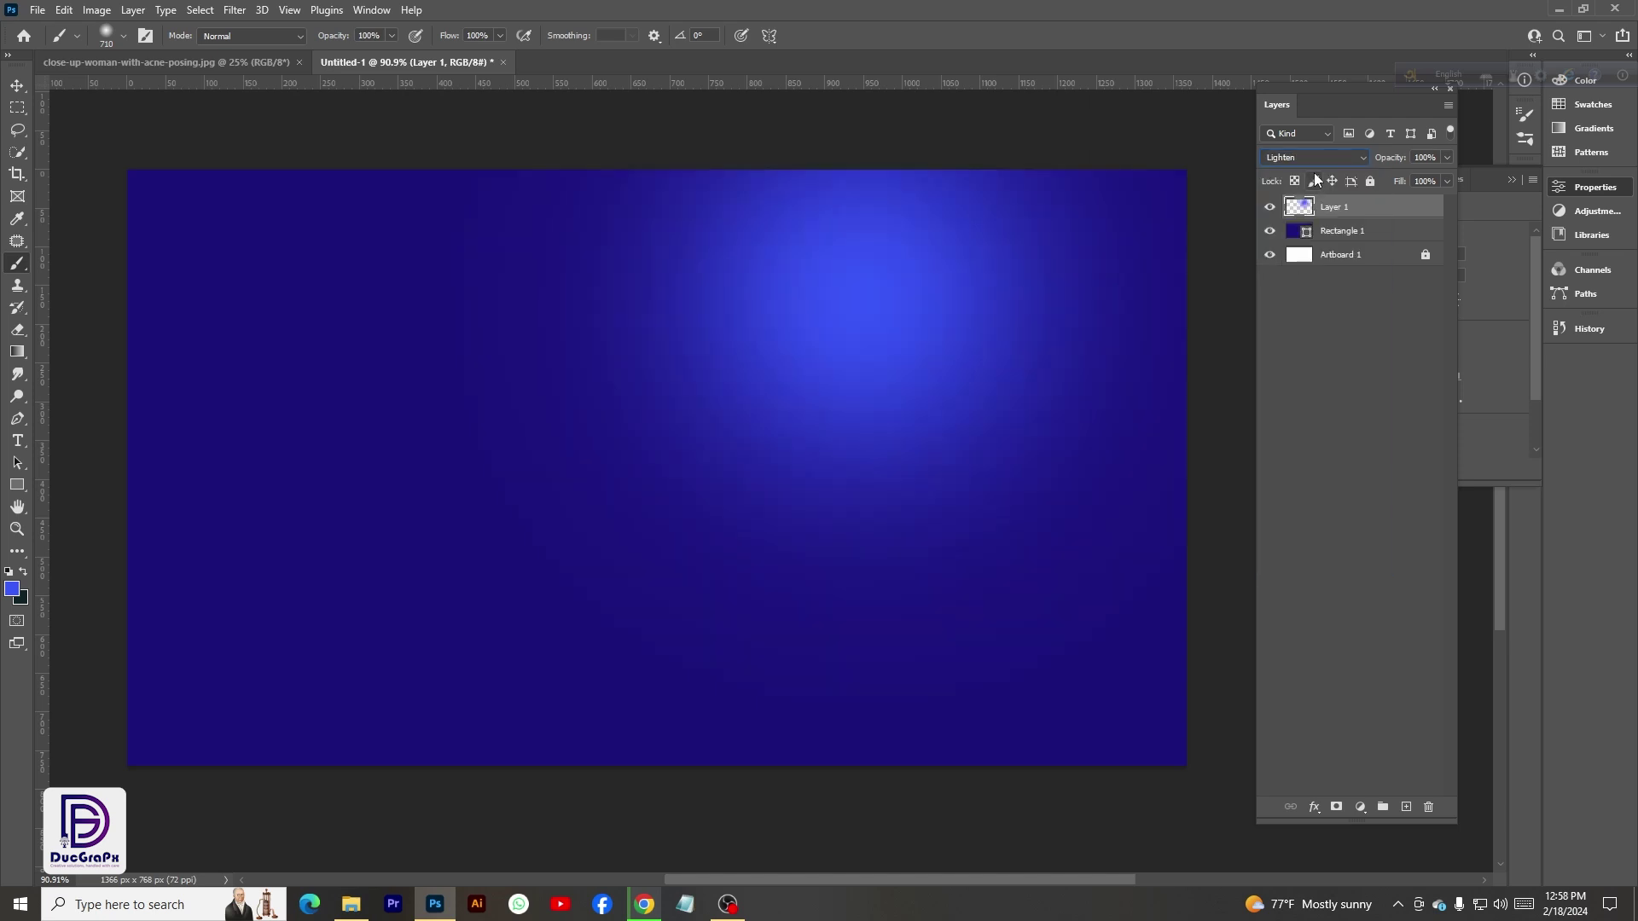
{"action": "left_click", "coordinate": [17, 86]}
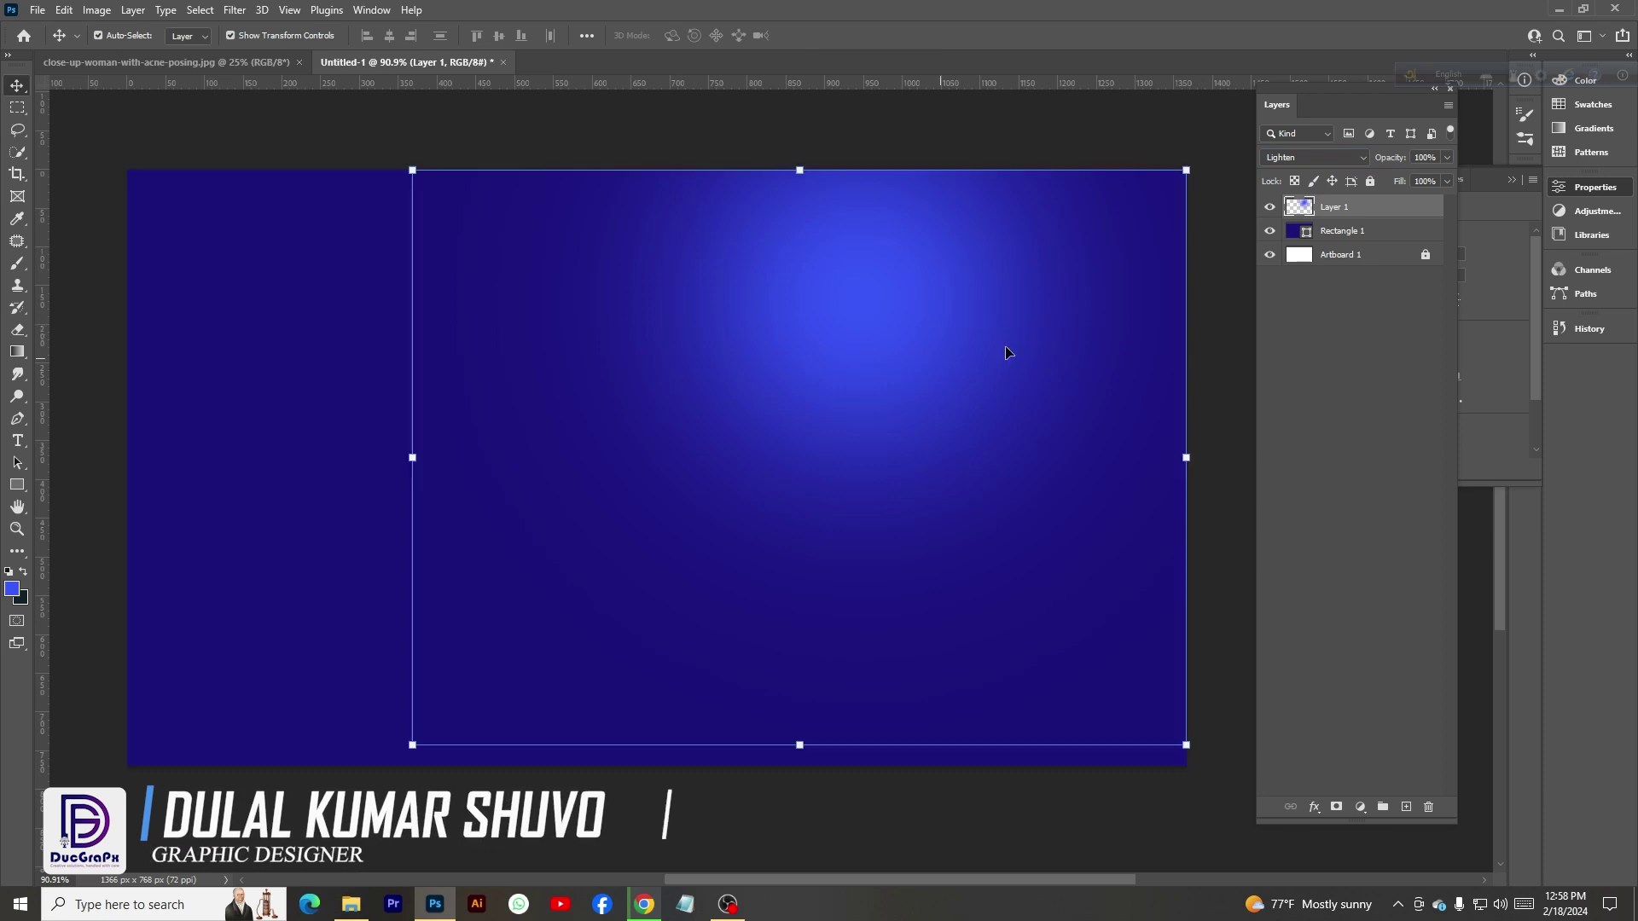
{"action": "left_click_drag", "start_coordinate": [1186, 457], "coordinate": [1324, 457]}
{"action": "left_click_drag", "start_coordinate": [1077, 422], "coordinate": [1088, 338]}
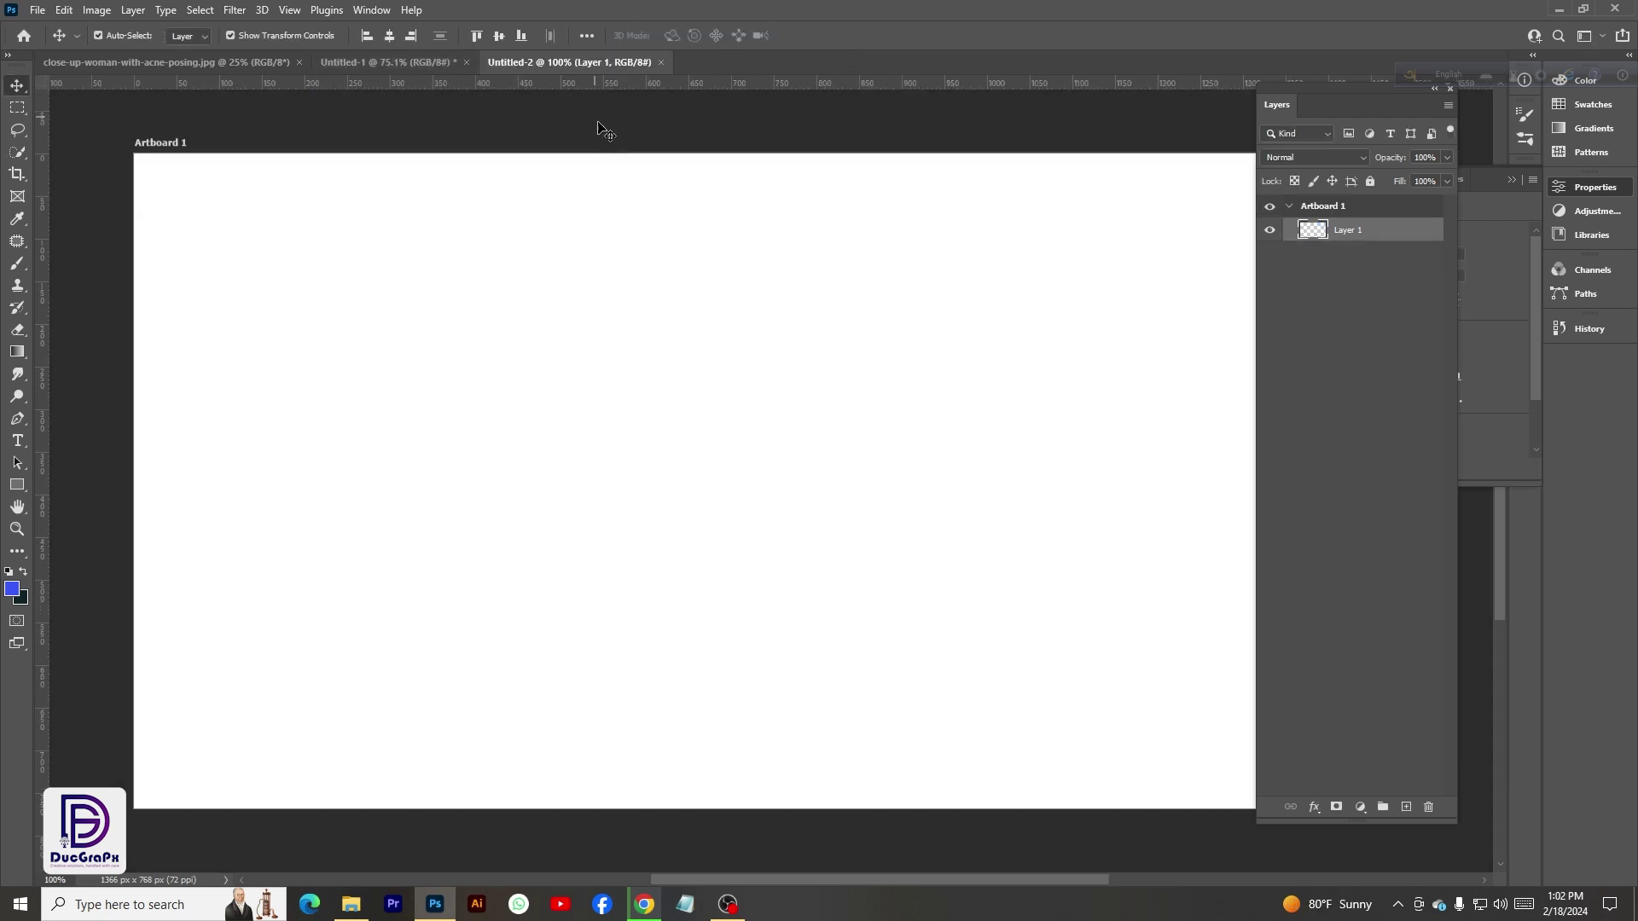
- Position the pink gift picture over the upper part of the Untitled-1 artboard and add a layer mask to it
{"action": "left_click", "coordinate": [429, 65]}
{"action": "mouse_move", "coordinate": [687, 439]}
{"action": "left_mouse_down"}
{"action": "mouse_move", "coordinate": [713, 432]}
{"action": "mouse_move", "coordinate": [680, 432]}
{"action": "left_mouse_up"}
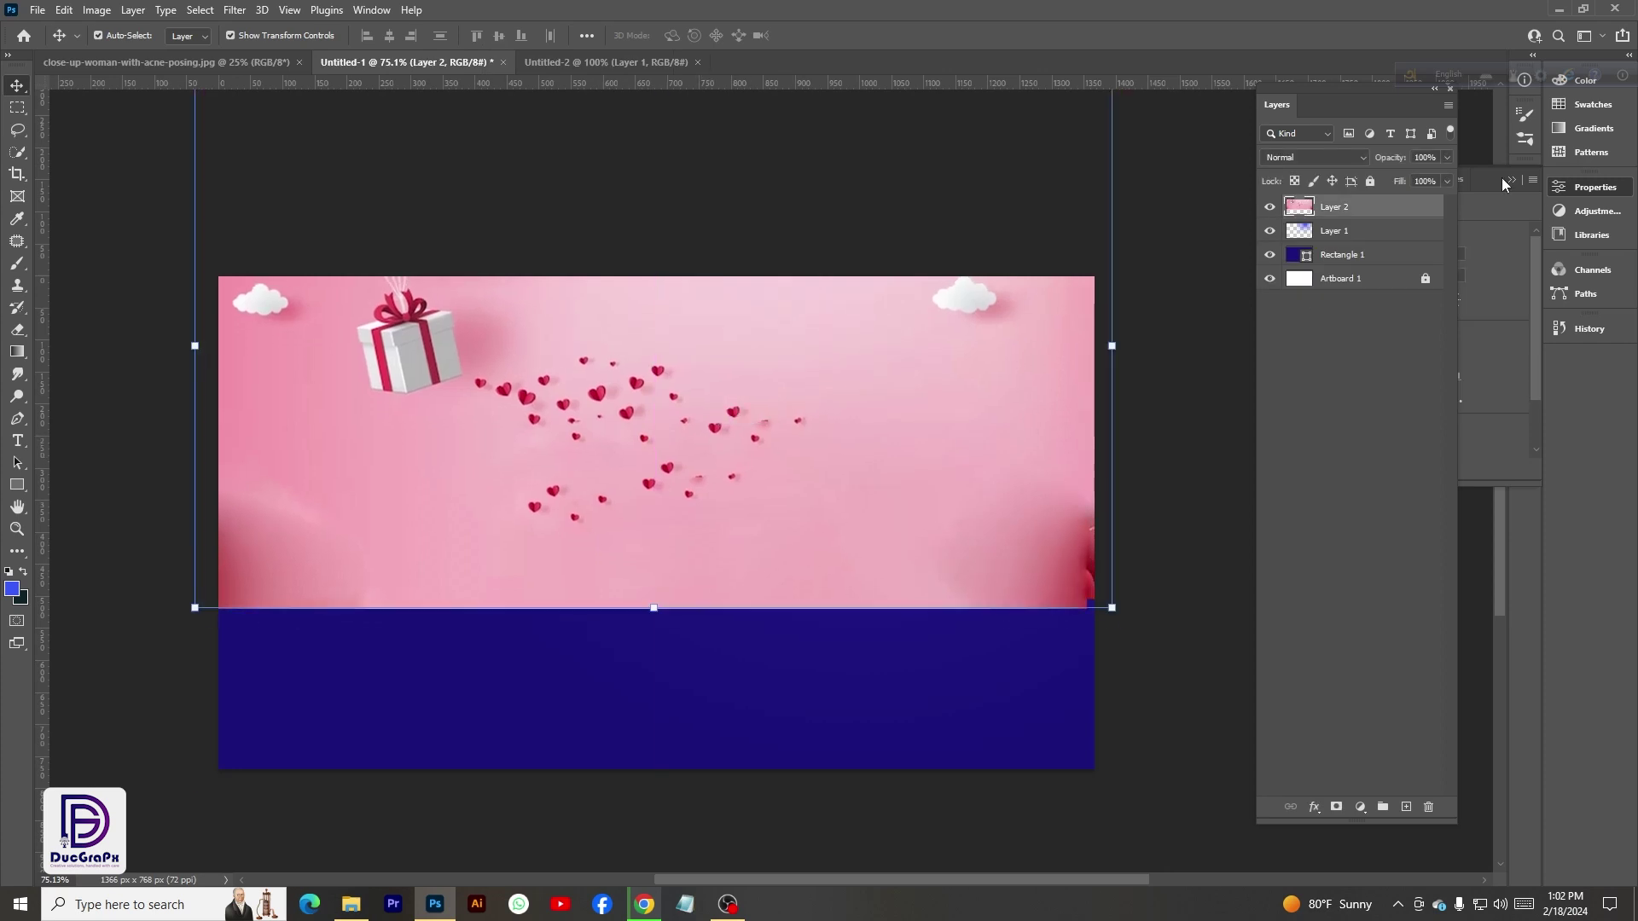
{"action": "left_click", "coordinate": [1336, 807]}
- Recolor the rectangle shape with a dark pink sampled from the lower-right area of the gift picture
{"action": "double_click", "coordinate": [1298, 254]}
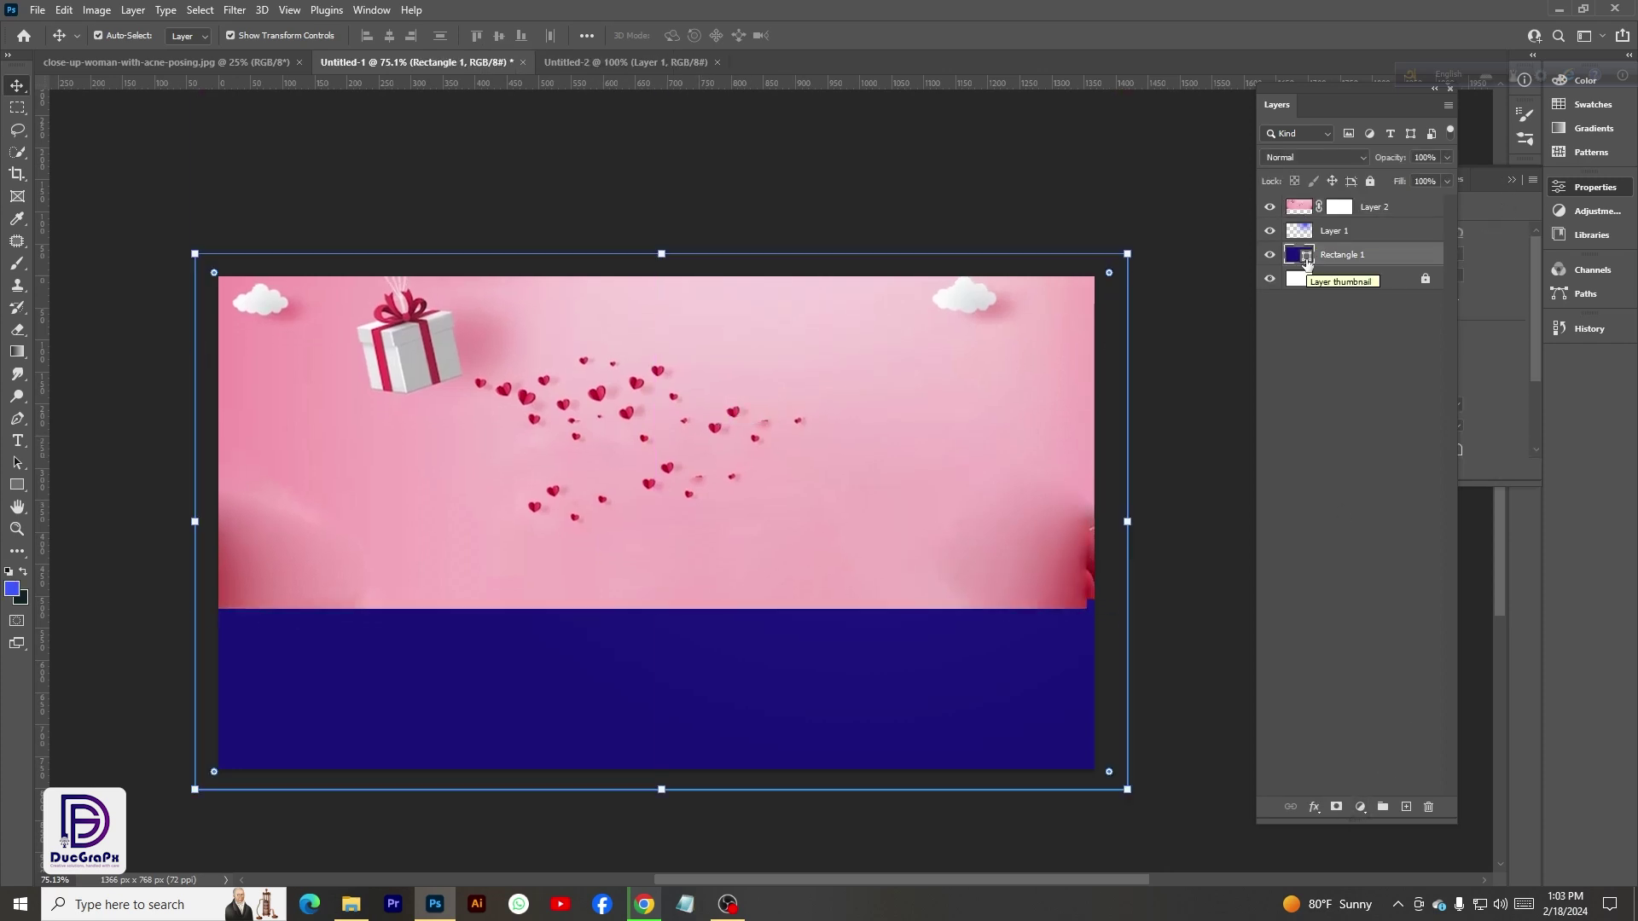
{"action": "left_click", "coordinate": [1056, 461]}
{"action": "left_click", "coordinate": [1067, 517]}
{"action": "left_click", "coordinate": [1068, 533]}
{"action": "left_click", "coordinate": [908, 317]}
{"action": "key", "text": "v"}
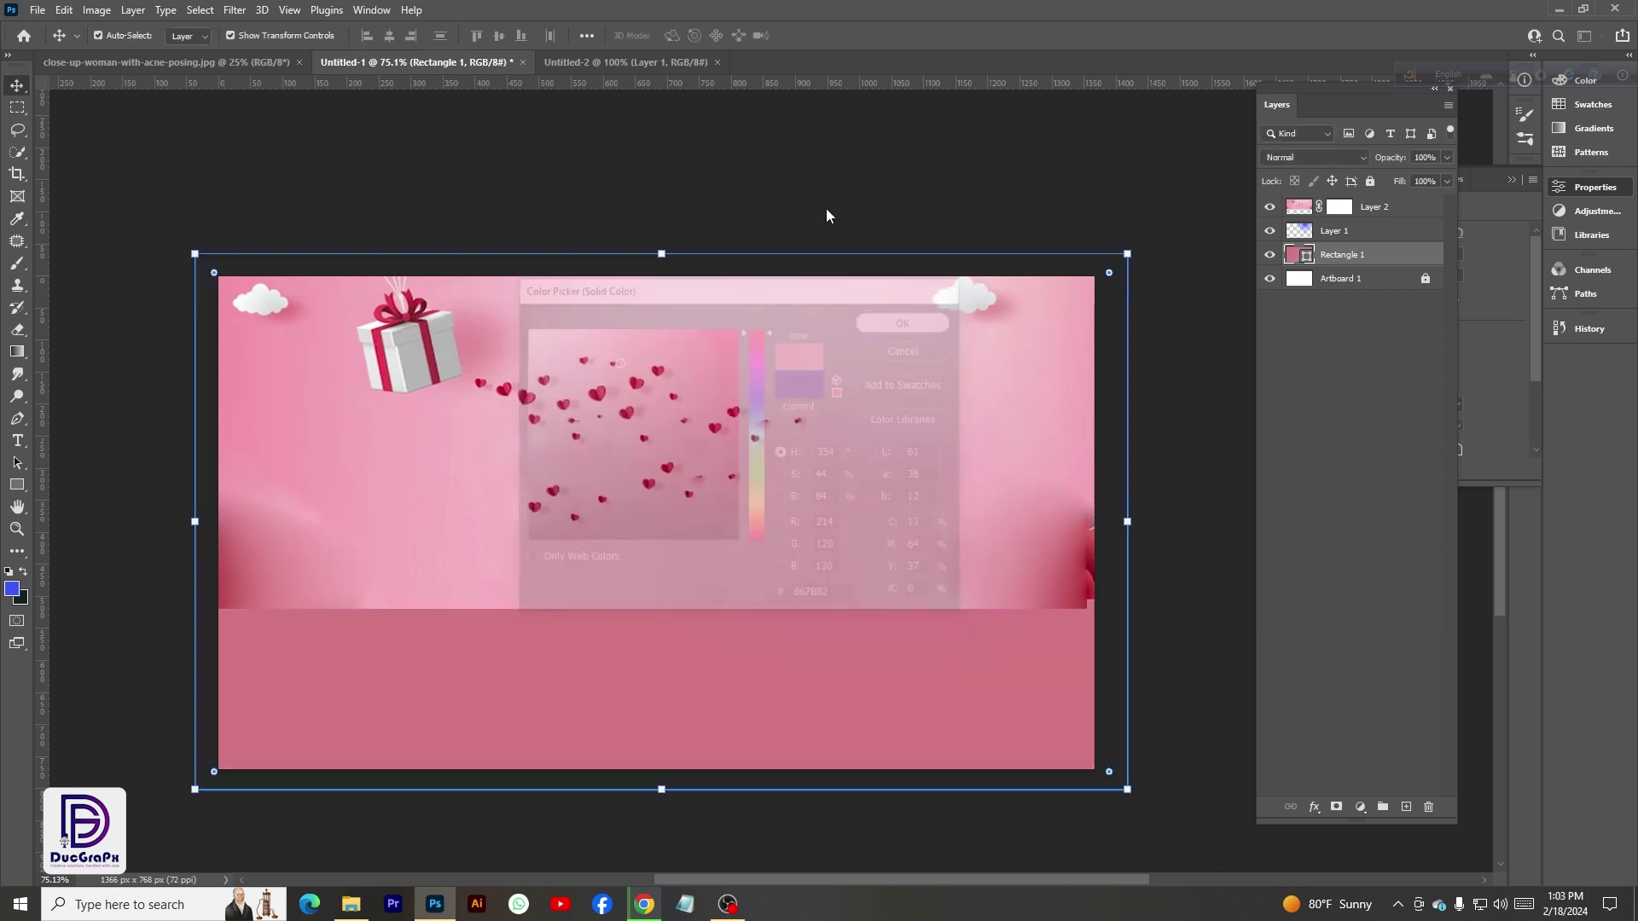
- Move the pink gift picture slightly upward on the artboard and select its layer mask
{"action": "left_click_drag", "start_coordinate": [800, 446], "coordinate": [800, 438]}
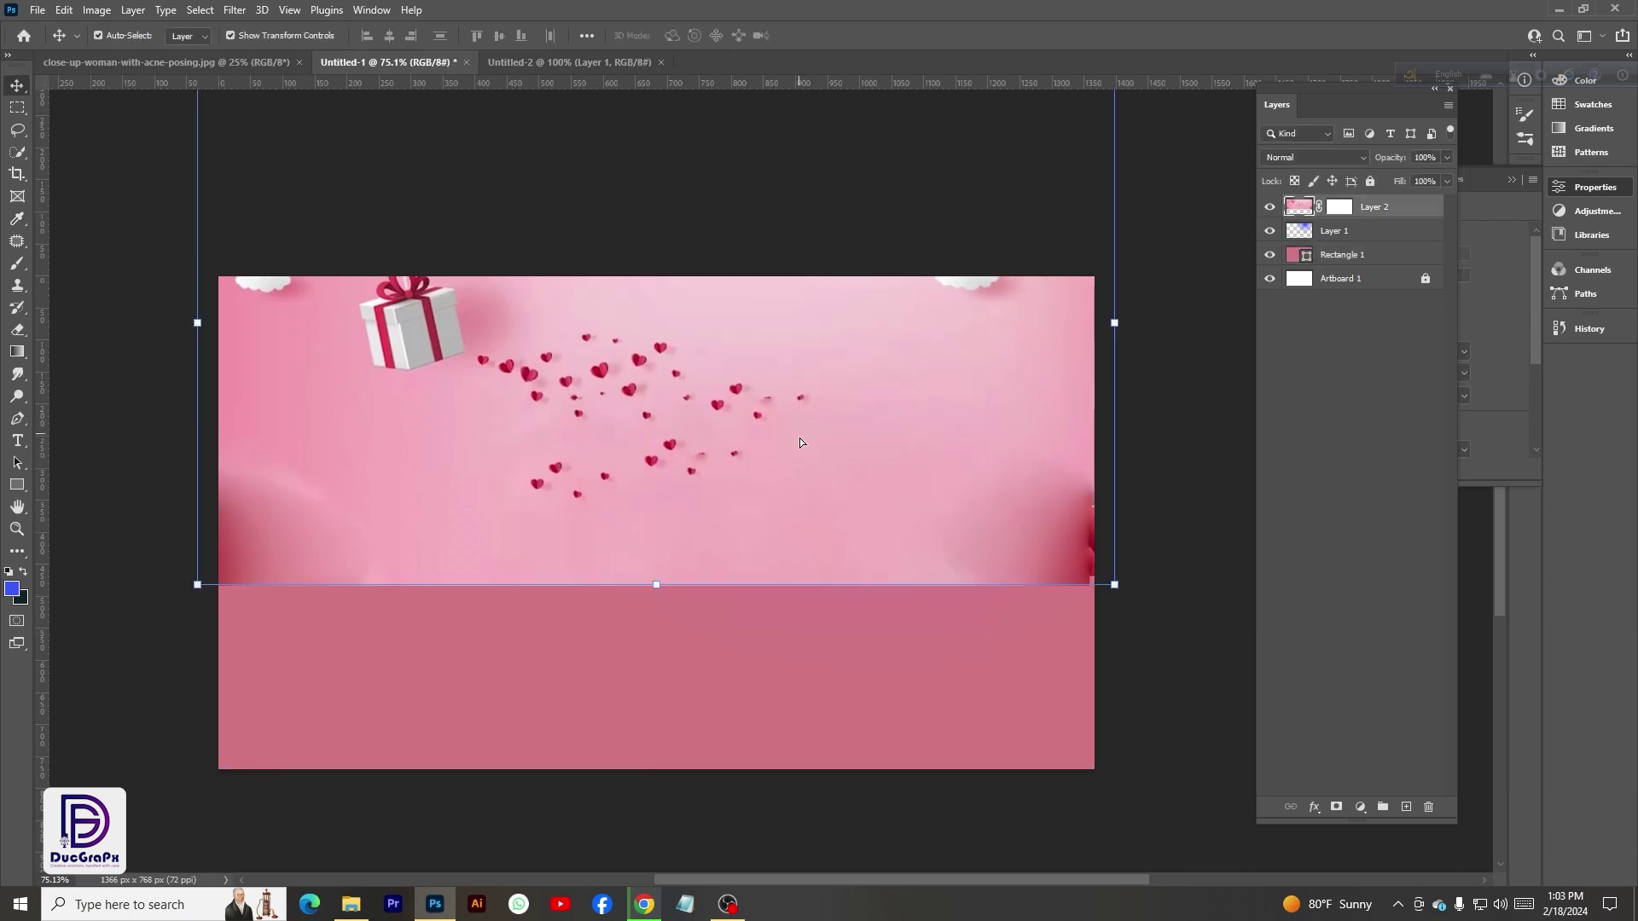
{"action": "left_click", "coordinate": [811, 683]}
{"action": "left_click", "coordinate": [847, 541]}
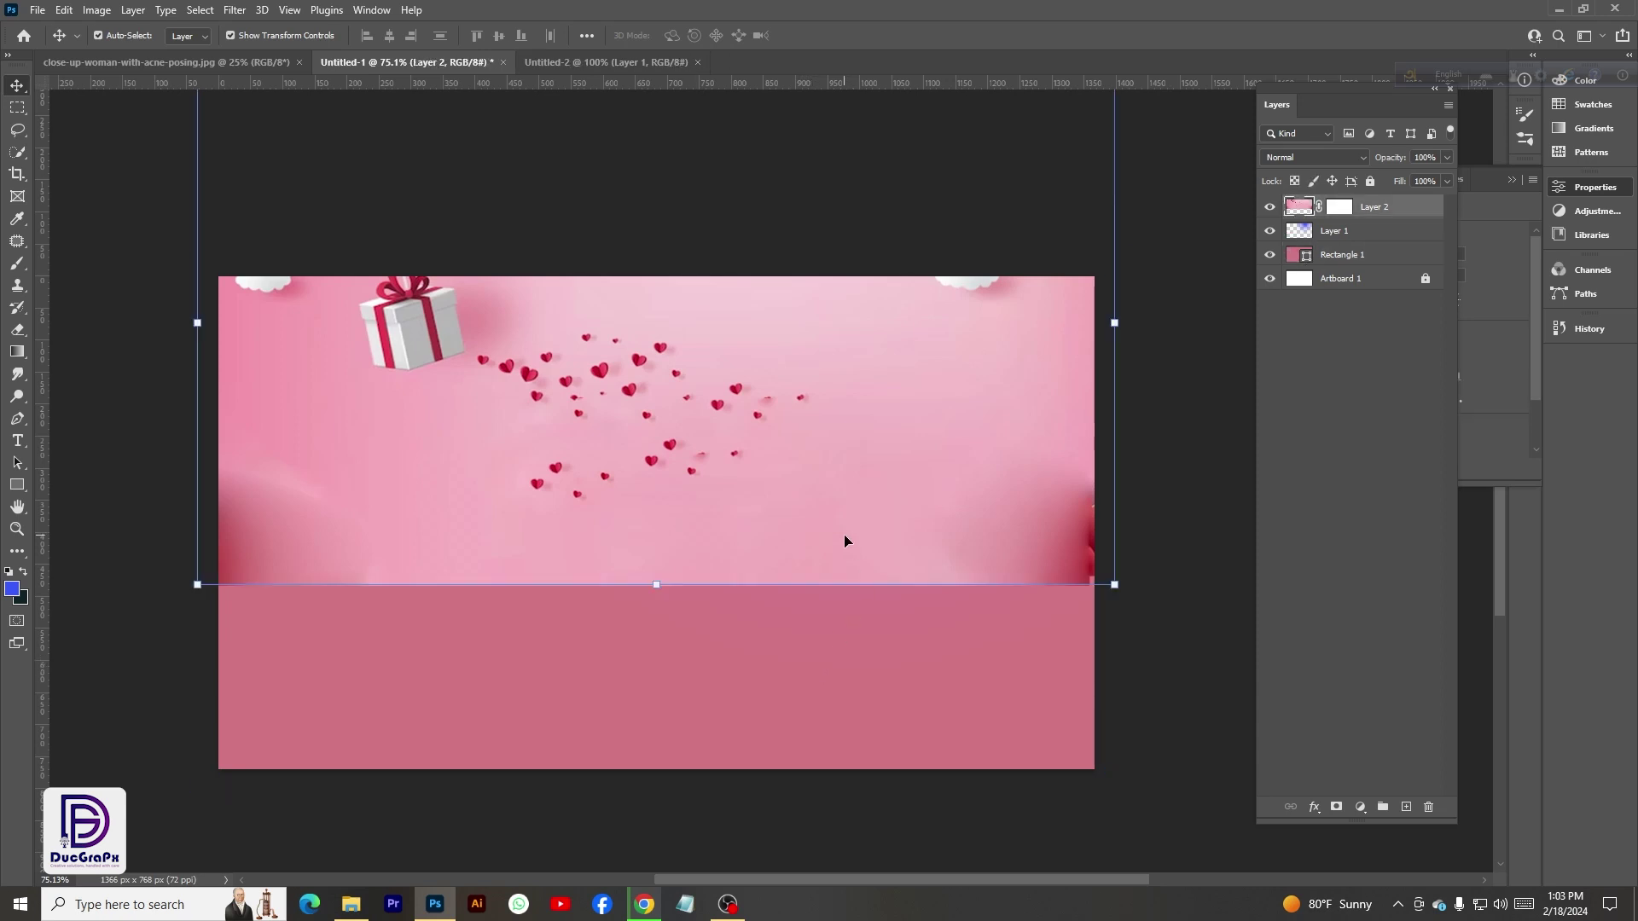
{"action": "left_click", "coordinate": [1336, 213]}
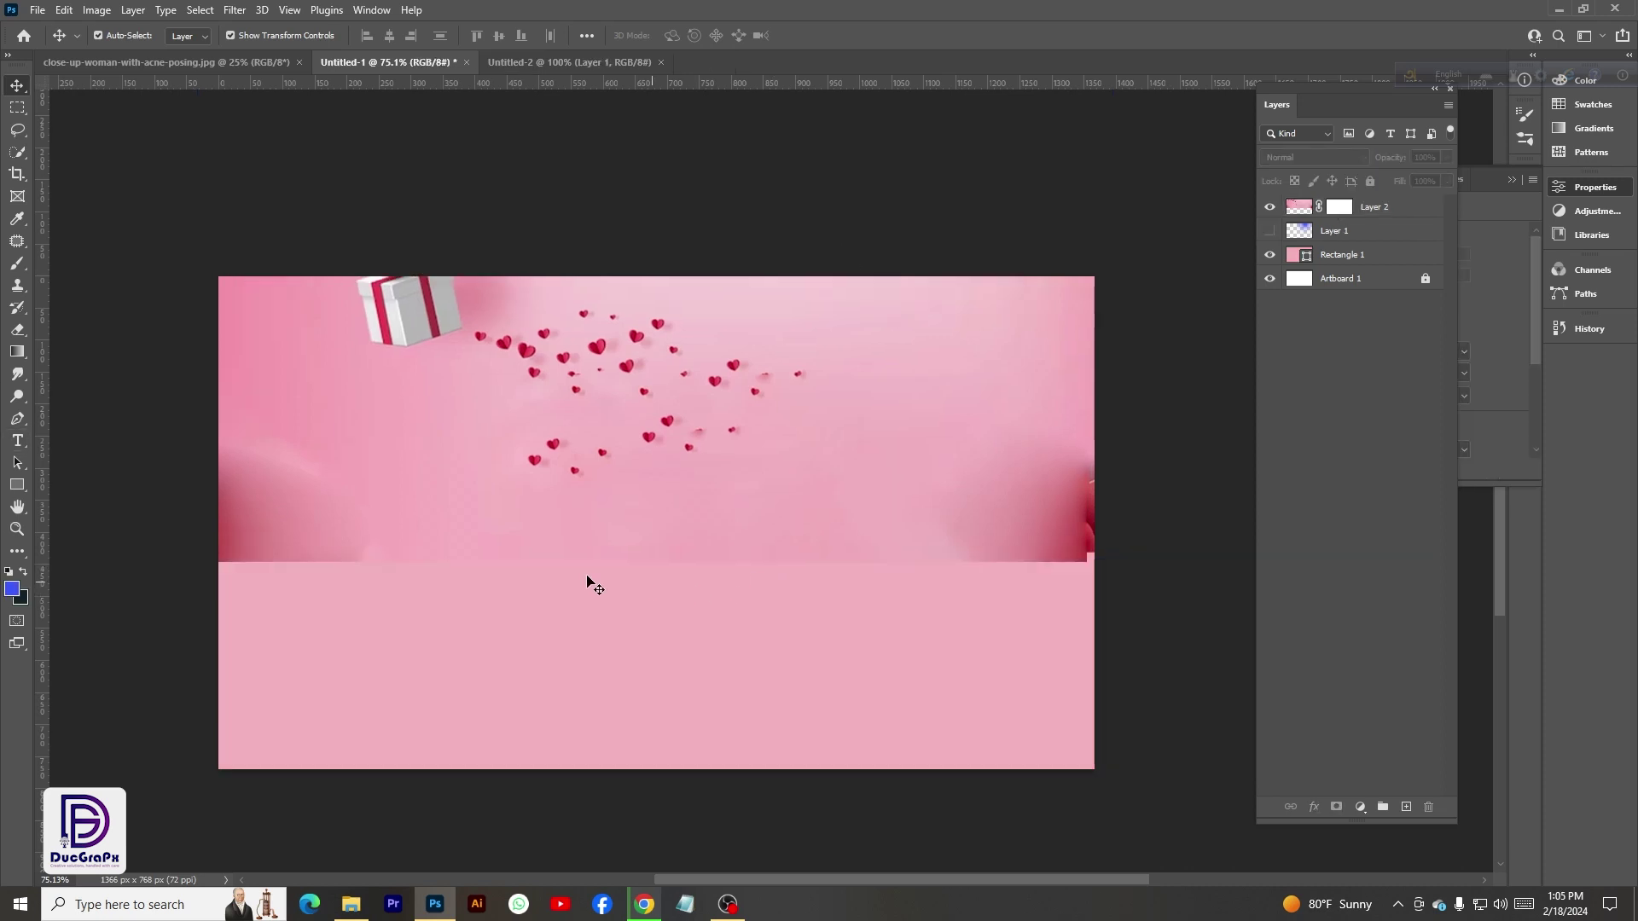
- Set the foreground color to black, #000000, and the background color to white, #ffffff
{"action": "left_click", "coordinate": [12, 589]}
{"action": "left_click_drag", "start_coordinate": [900, 499], "coordinate": [884, 568]}
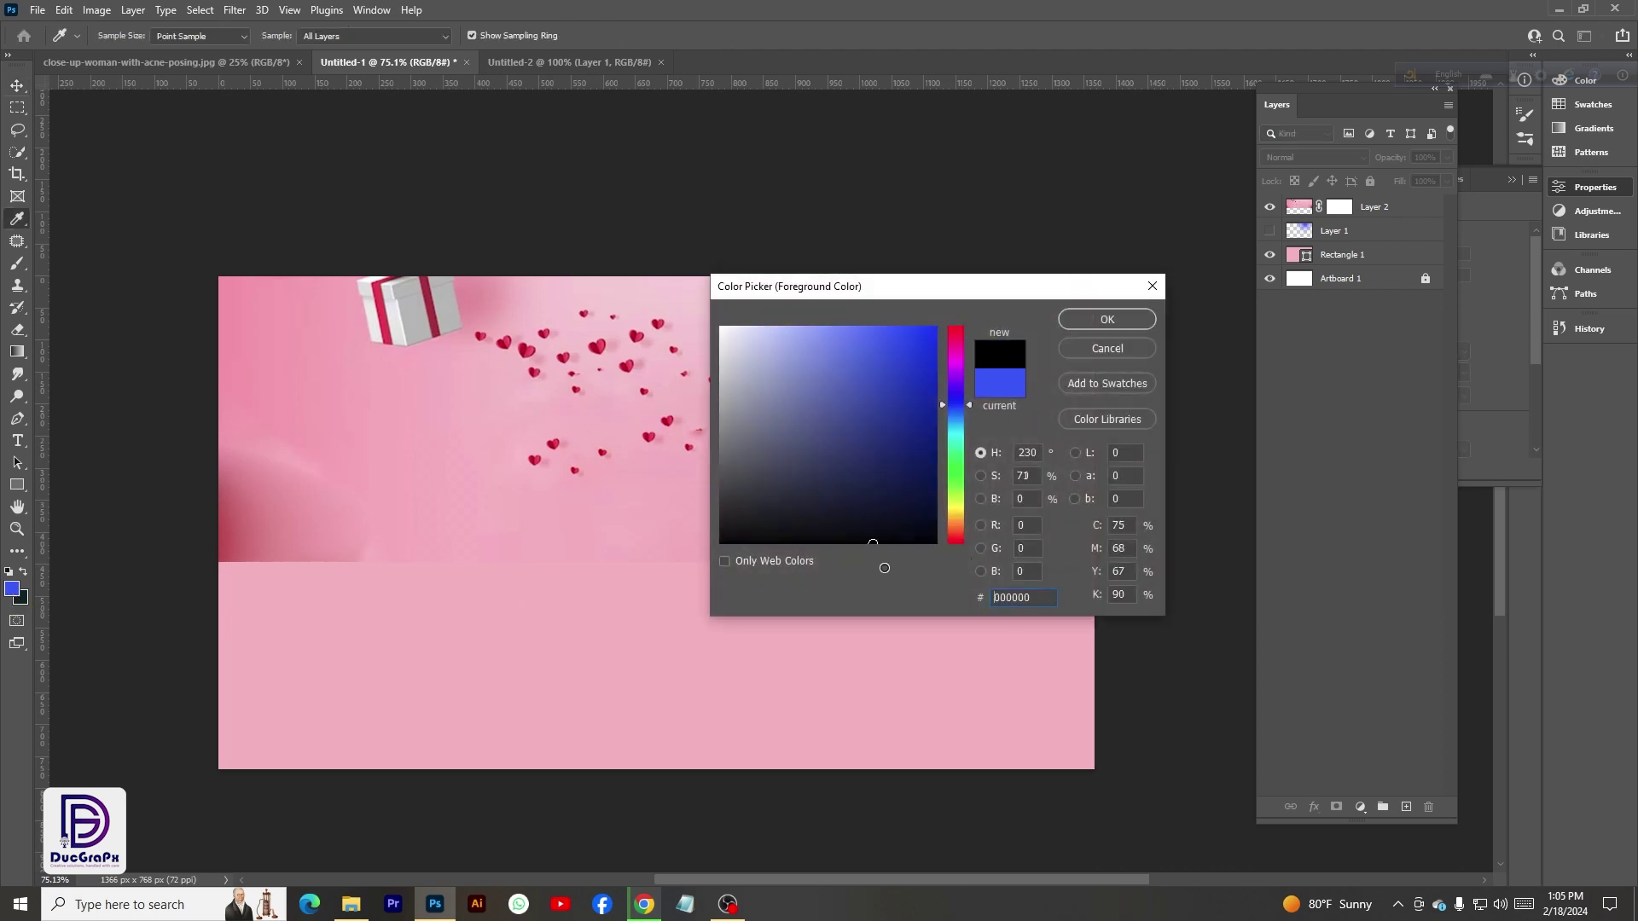
{"action": "left_click", "coordinate": [1108, 319]}
{"action": "left_click", "coordinate": [22, 601]}
{"action": "type", "text": "ffffff"}
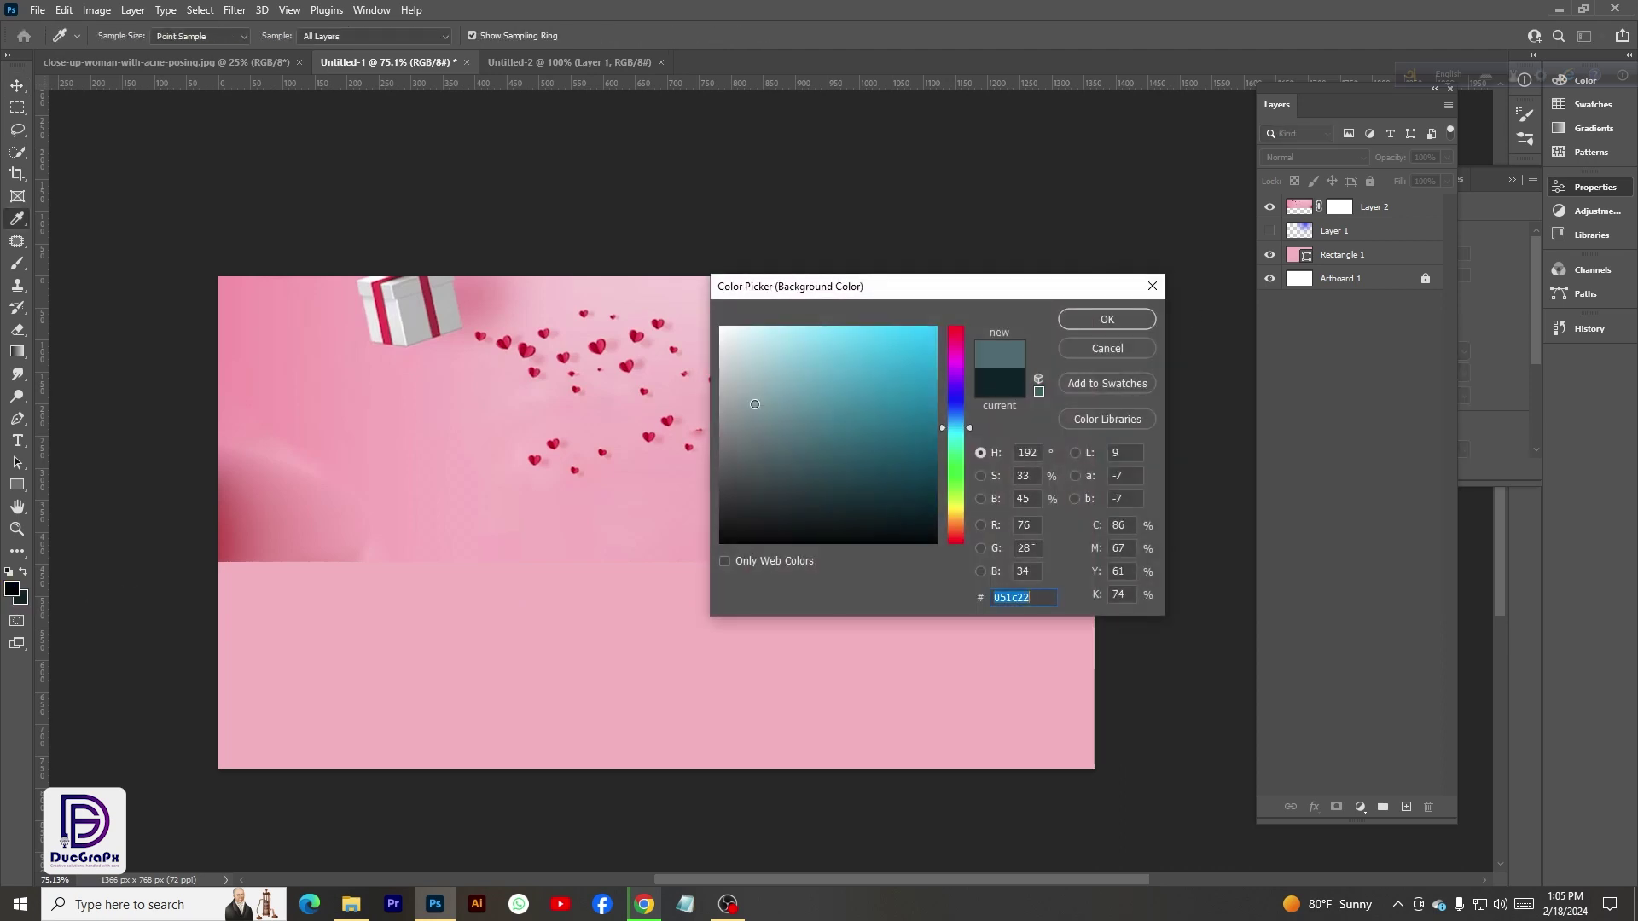
{"action": "left_click", "coordinate": [1106, 319]}
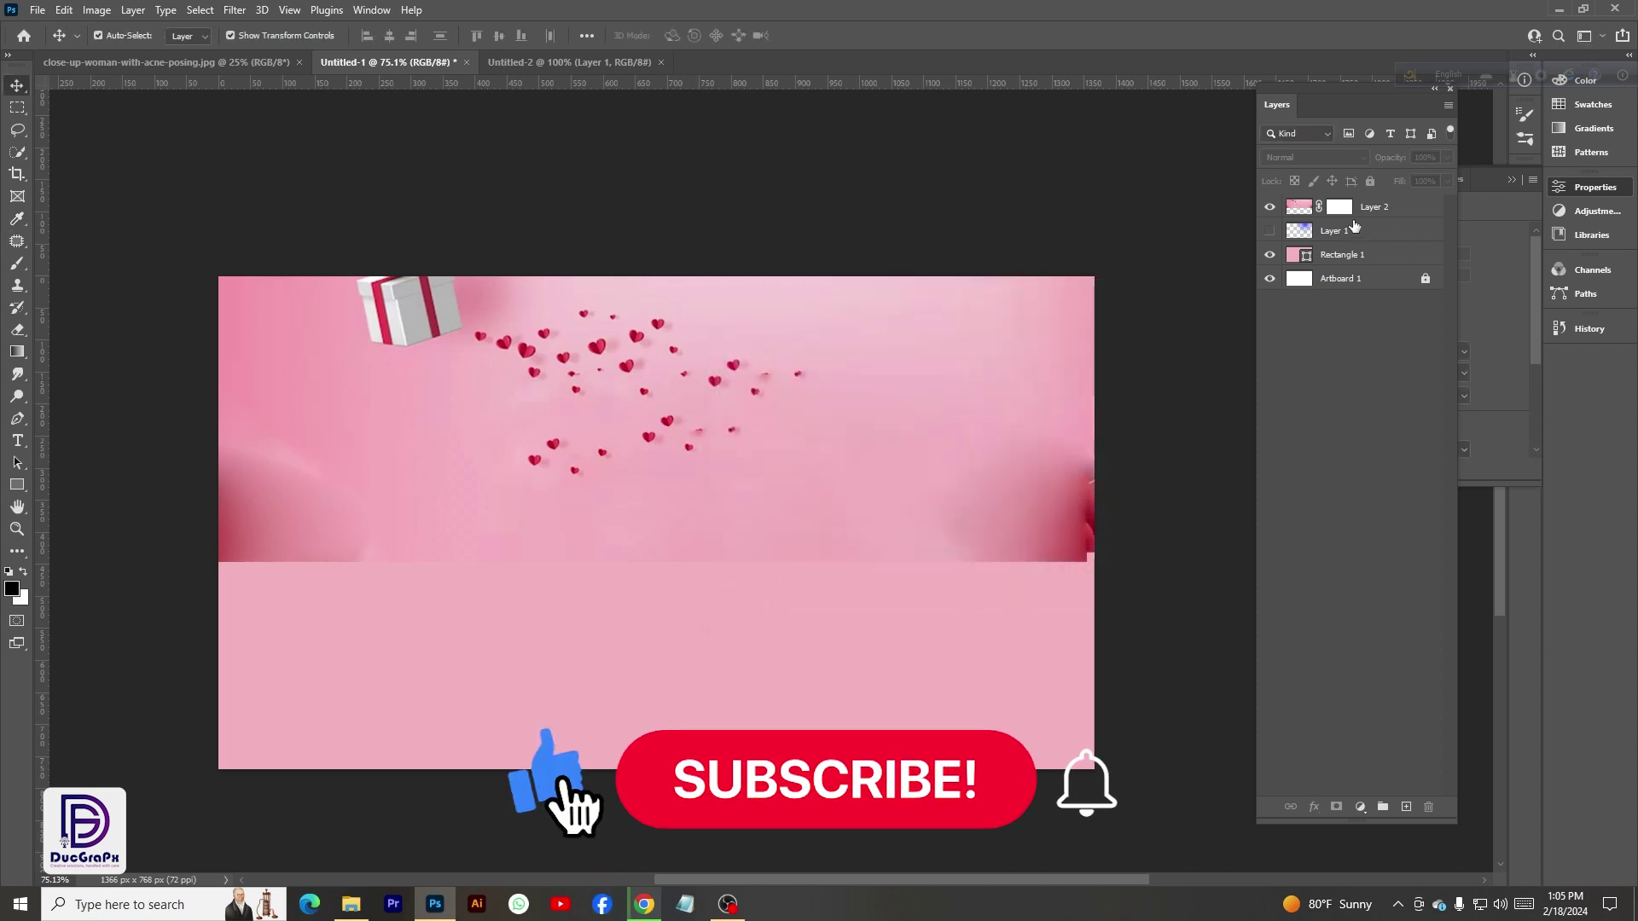
- Paint black on Layer 2's mask with a soft 199 px brush to blend the picture's lower edge into the pink rectangle
{"action": "left_click", "coordinate": [1340, 207]}
{"action": "left_click", "coordinate": [17, 263]}
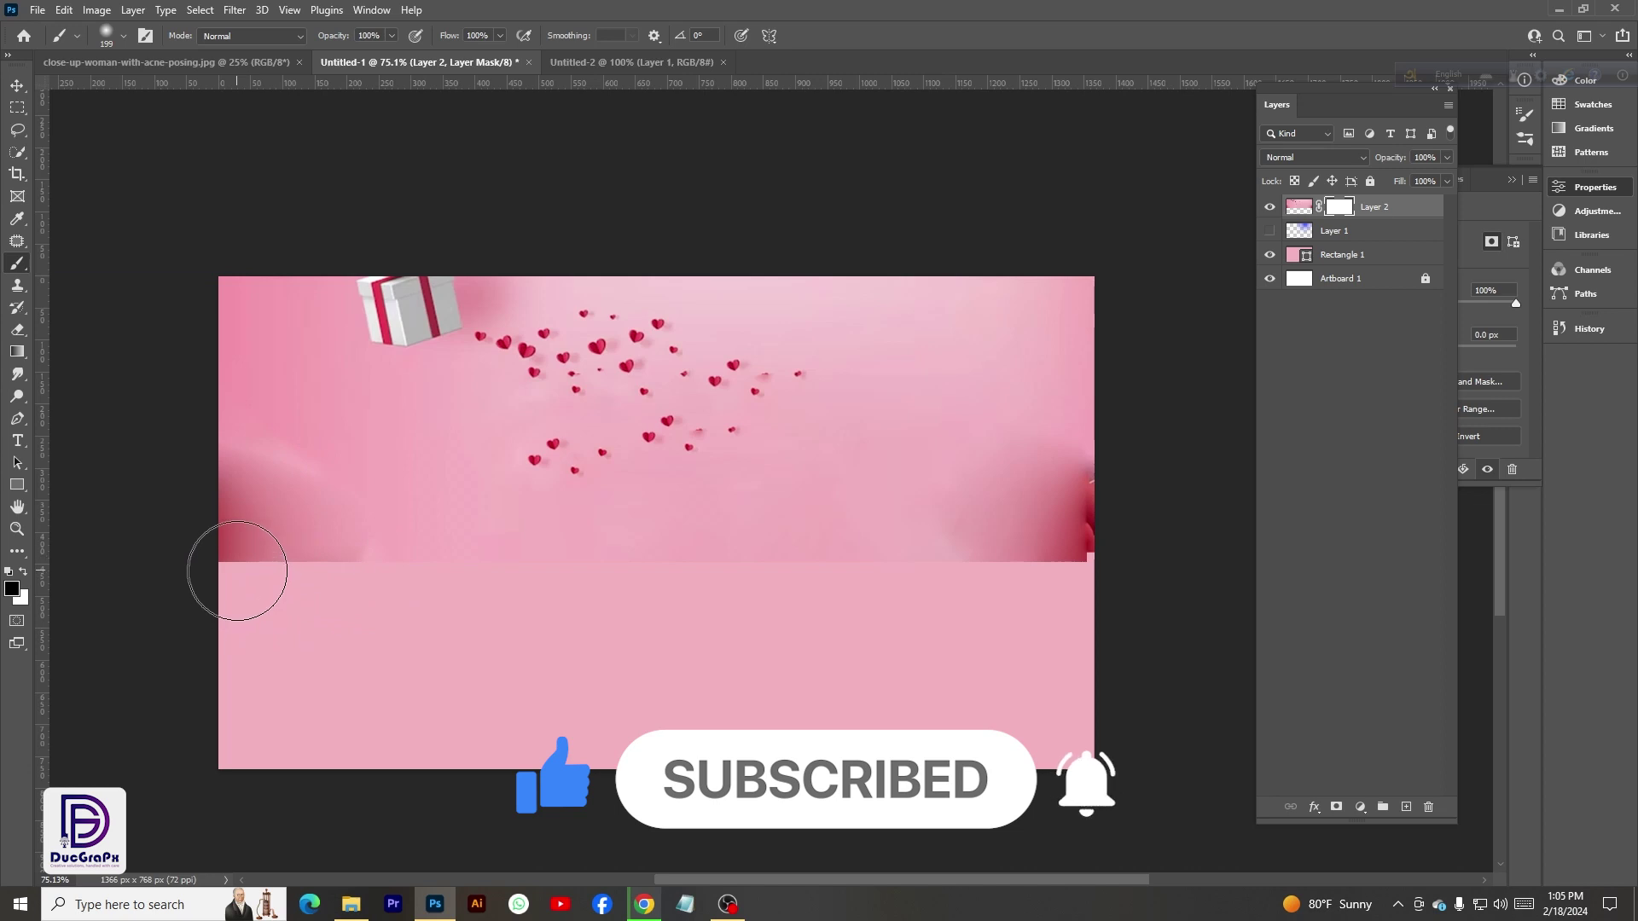
{"action": "mouse_move", "coordinate": [237, 563]}
{"action": "left_mouse_down"}
{"action": "mouse_move", "coordinate": [456, 608]}
{"action": "mouse_move", "coordinate": [834, 621]}
{"action": "mouse_move", "coordinate": [511, 577]}
{"action": "mouse_move", "coordinate": [900, 593]}
{"action": "mouse_move", "coordinate": [1064, 622]}
{"action": "mouse_move", "coordinate": [918, 593]}
{"action": "mouse_move", "coordinate": [1204, 591]}
{"action": "mouse_move", "coordinate": [978, 549]}
{"action": "mouse_move", "coordinate": [1133, 504]}
{"action": "left_mouse_up"}
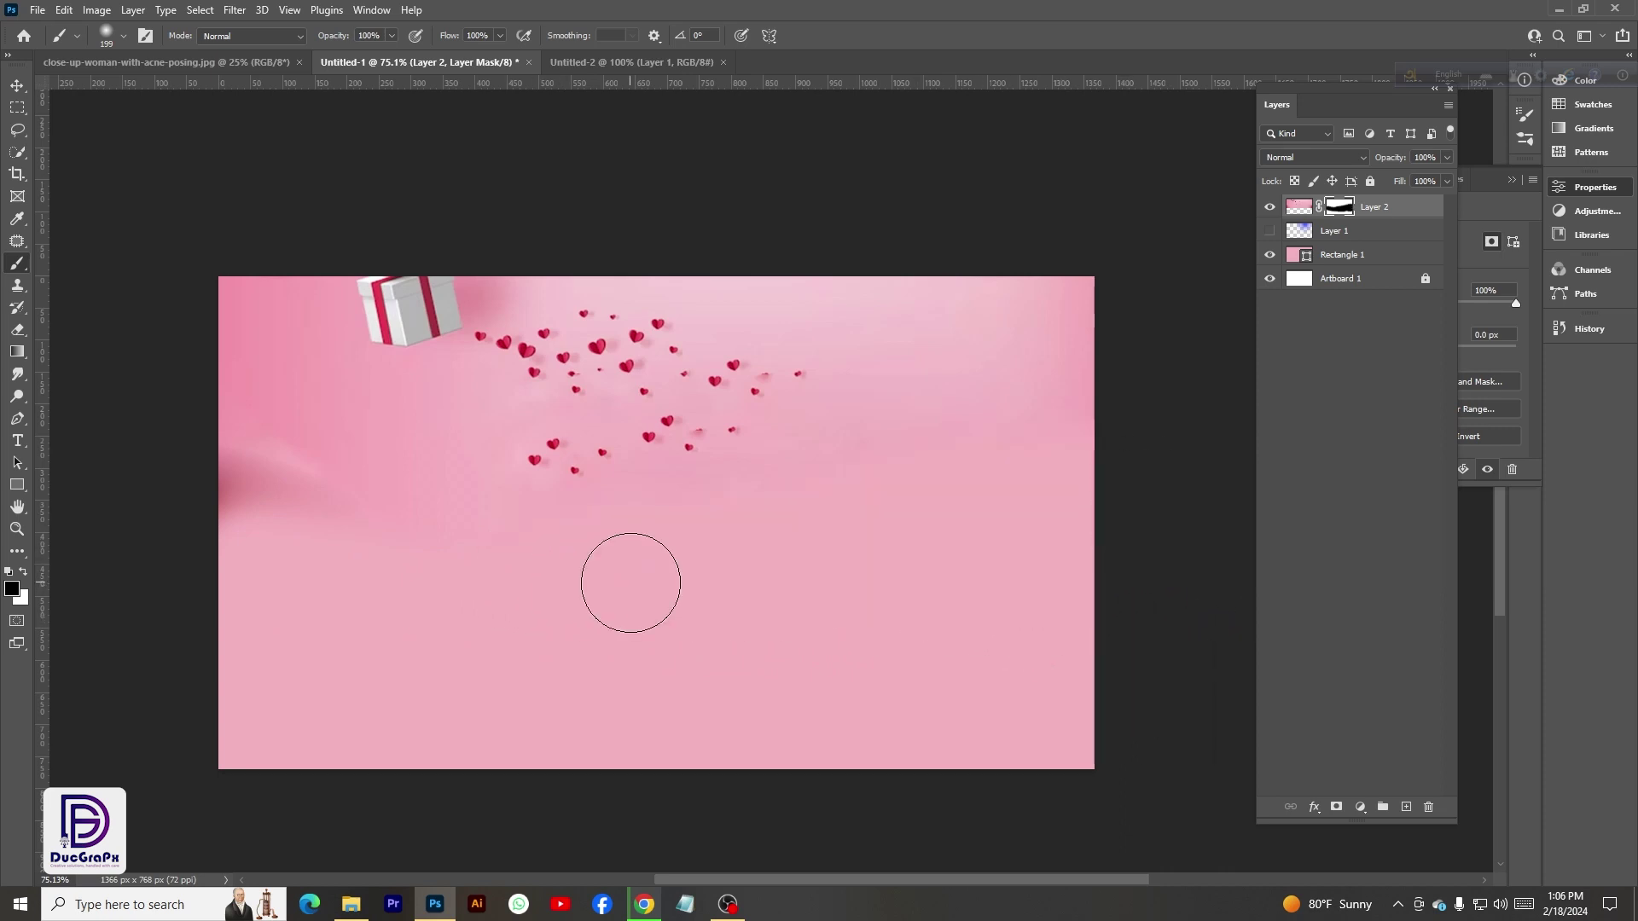
- Swap to white and paint on Layer 2's mask to restore the picture's lower-left and lower-right edges
{"action": "left_click", "coordinate": [21, 575]}
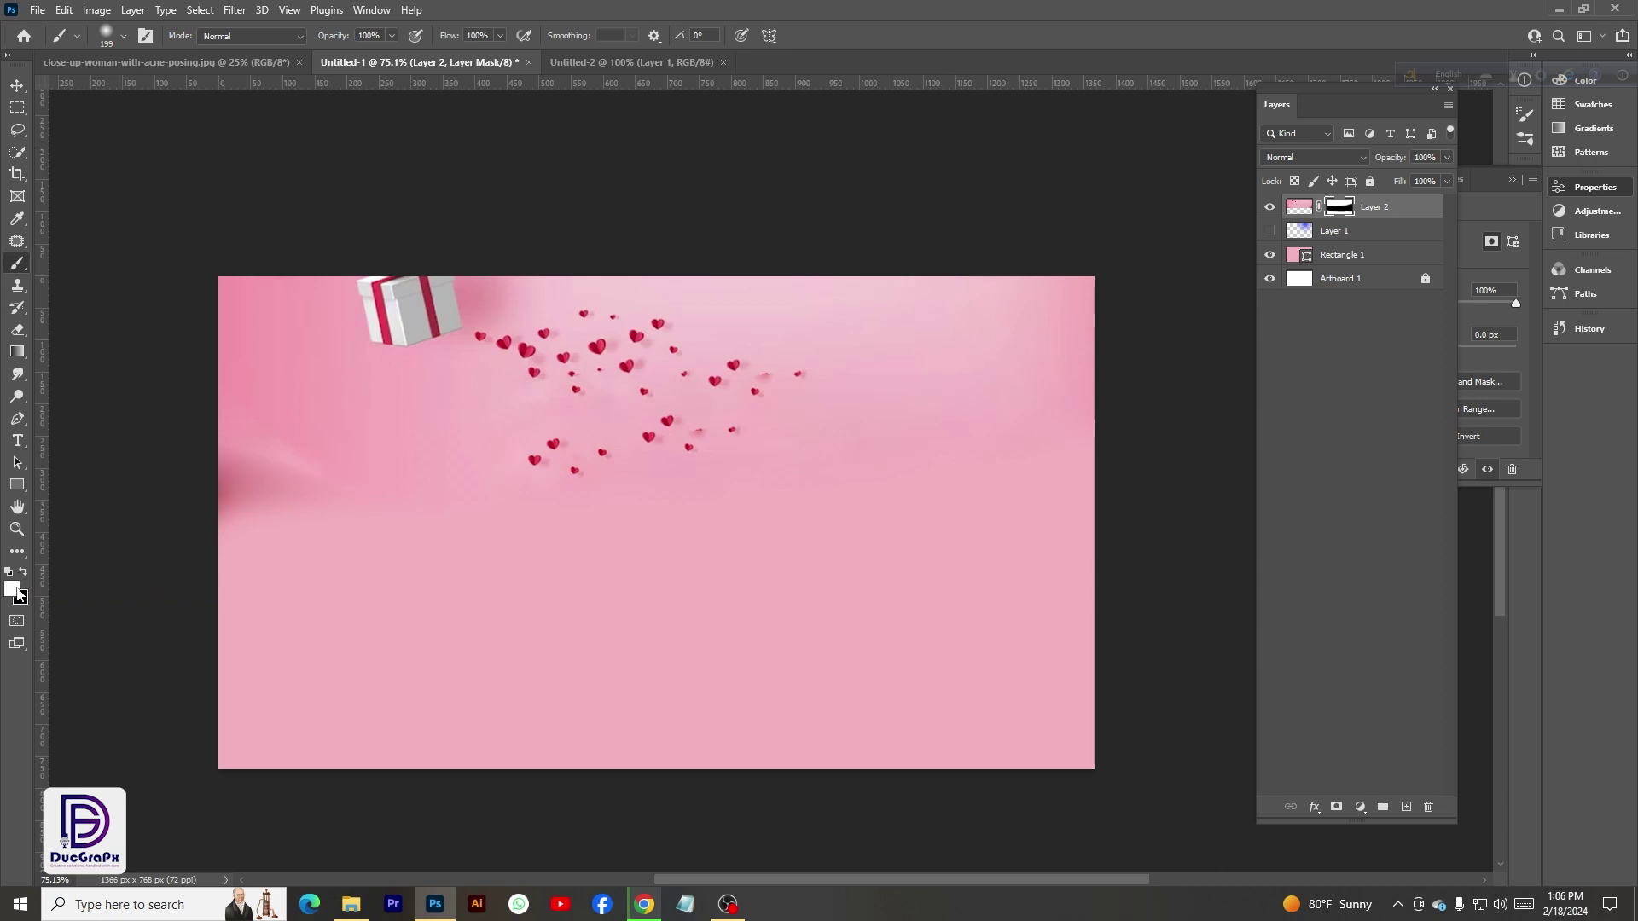
{"action": "mouse_move", "coordinate": [264, 538]}
{"action": "left_mouse_down"}
{"action": "mouse_move", "coordinate": [244, 530]}
{"action": "mouse_move", "coordinate": [358, 546]}
{"action": "left_mouse_up"}
{"action": "mouse_move", "coordinate": [981, 529]}
{"action": "left_mouse_down"}
{"action": "mouse_move", "coordinate": [1138, 559]}
{"action": "mouse_move", "coordinate": [1148, 500]}
{"action": "mouse_move", "coordinate": [986, 476]}
{"action": "left_mouse_up"}
- Swap back to black and paint on Layer 2's mask to hide the picture's lower-left and lower-right corners
{"action": "key", "text": "x"}
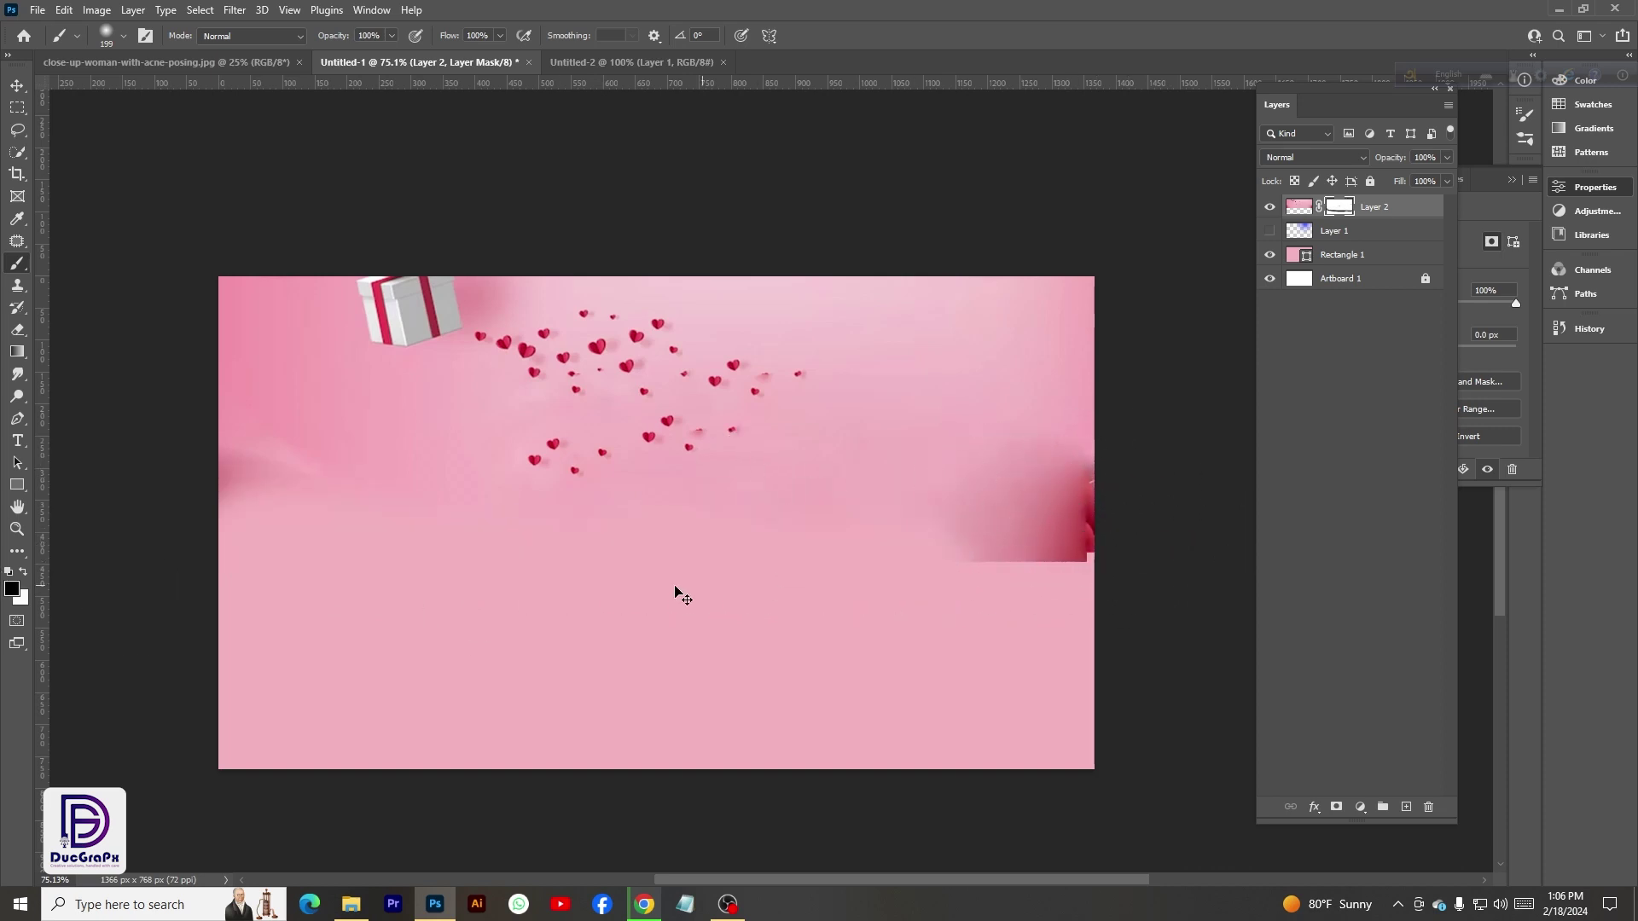
{"action": "left_click_drag", "start_coordinate": [232, 554], "coordinate": [358, 524]}
{"action": "mouse_move", "coordinate": [947, 538]}
{"action": "left_mouse_down"}
{"action": "mouse_move", "coordinate": [1067, 529]}
{"action": "mouse_move", "coordinate": [1097, 493]}
{"action": "mouse_move", "coordinate": [1056, 491]}
{"action": "left_mouse_up"}
{"action": "mouse_move", "coordinate": [366, 563]}
{"action": "left_mouse_down"}
{"action": "mouse_move", "coordinate": [268, 509]}
{"action": "mouse_move", "coordinate": [152, 515]}
{"action": "left_mouse_up"}
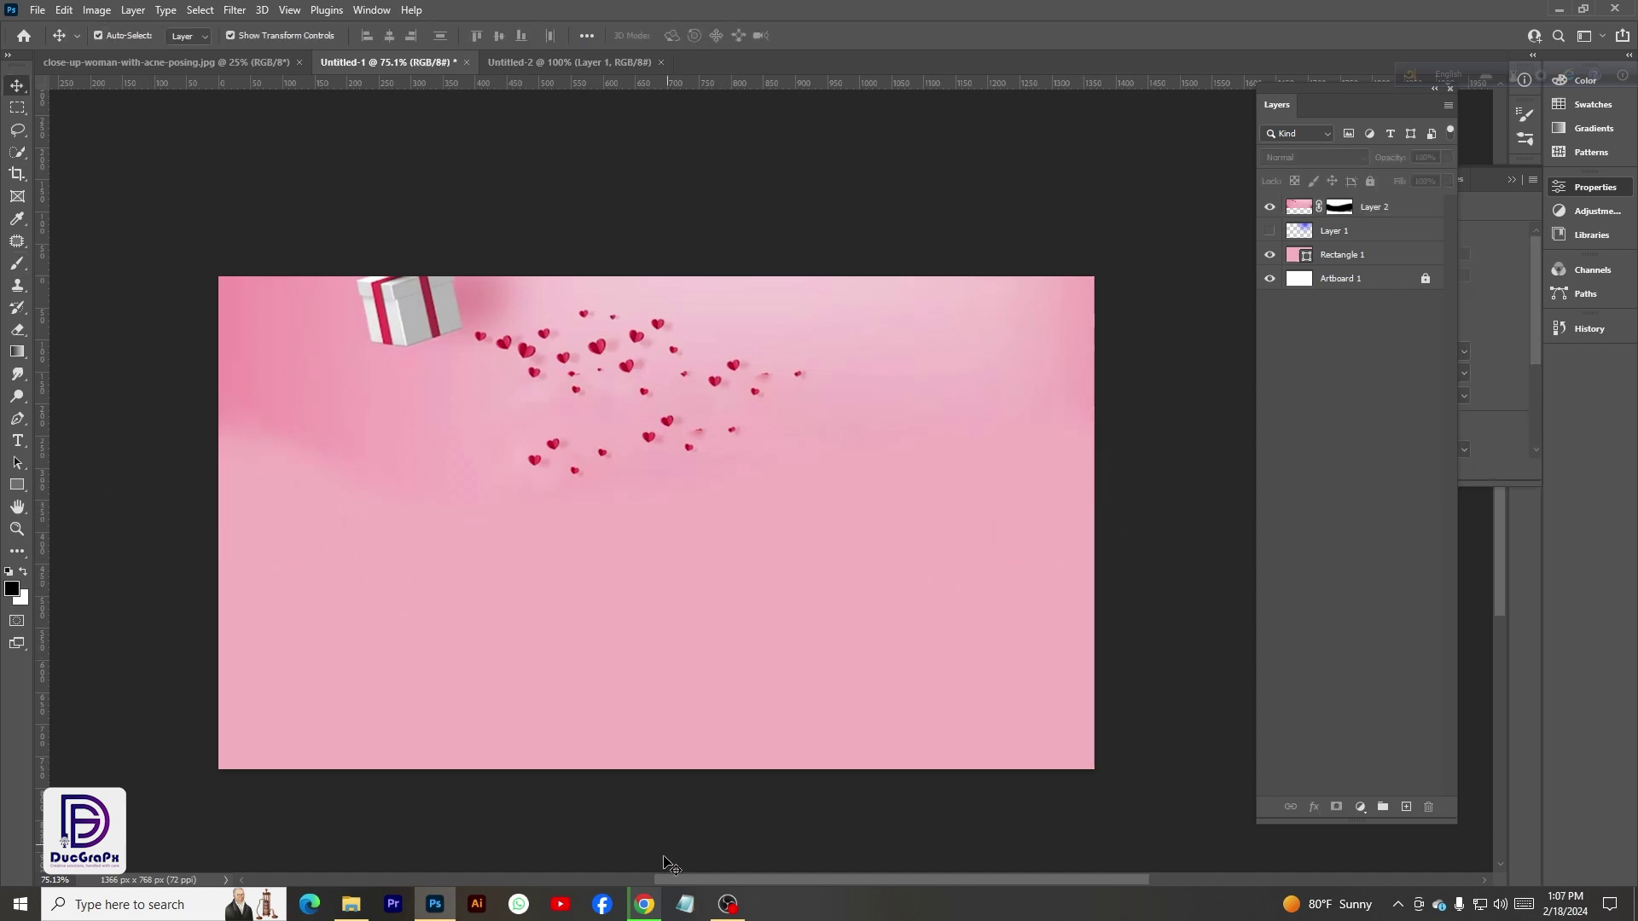
- Switch to Chrome and search Google for "free brash photoshop"
{"action": "left_click", "coordinate": [645, 903]}
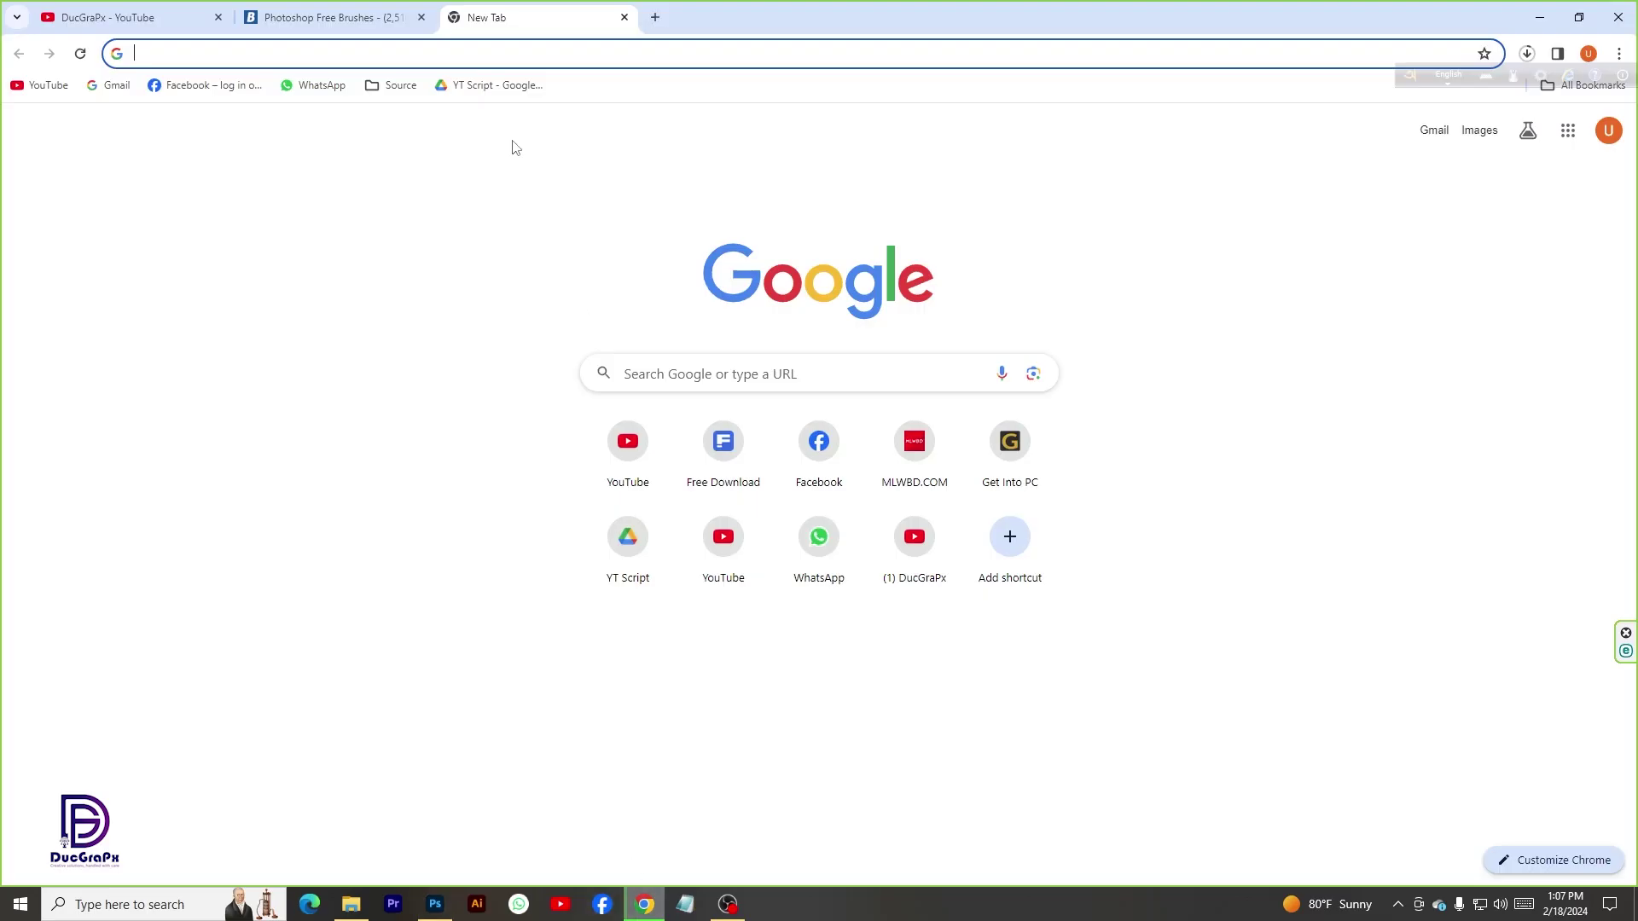
{"action": "left_click", "coordinate": [492, 54]}
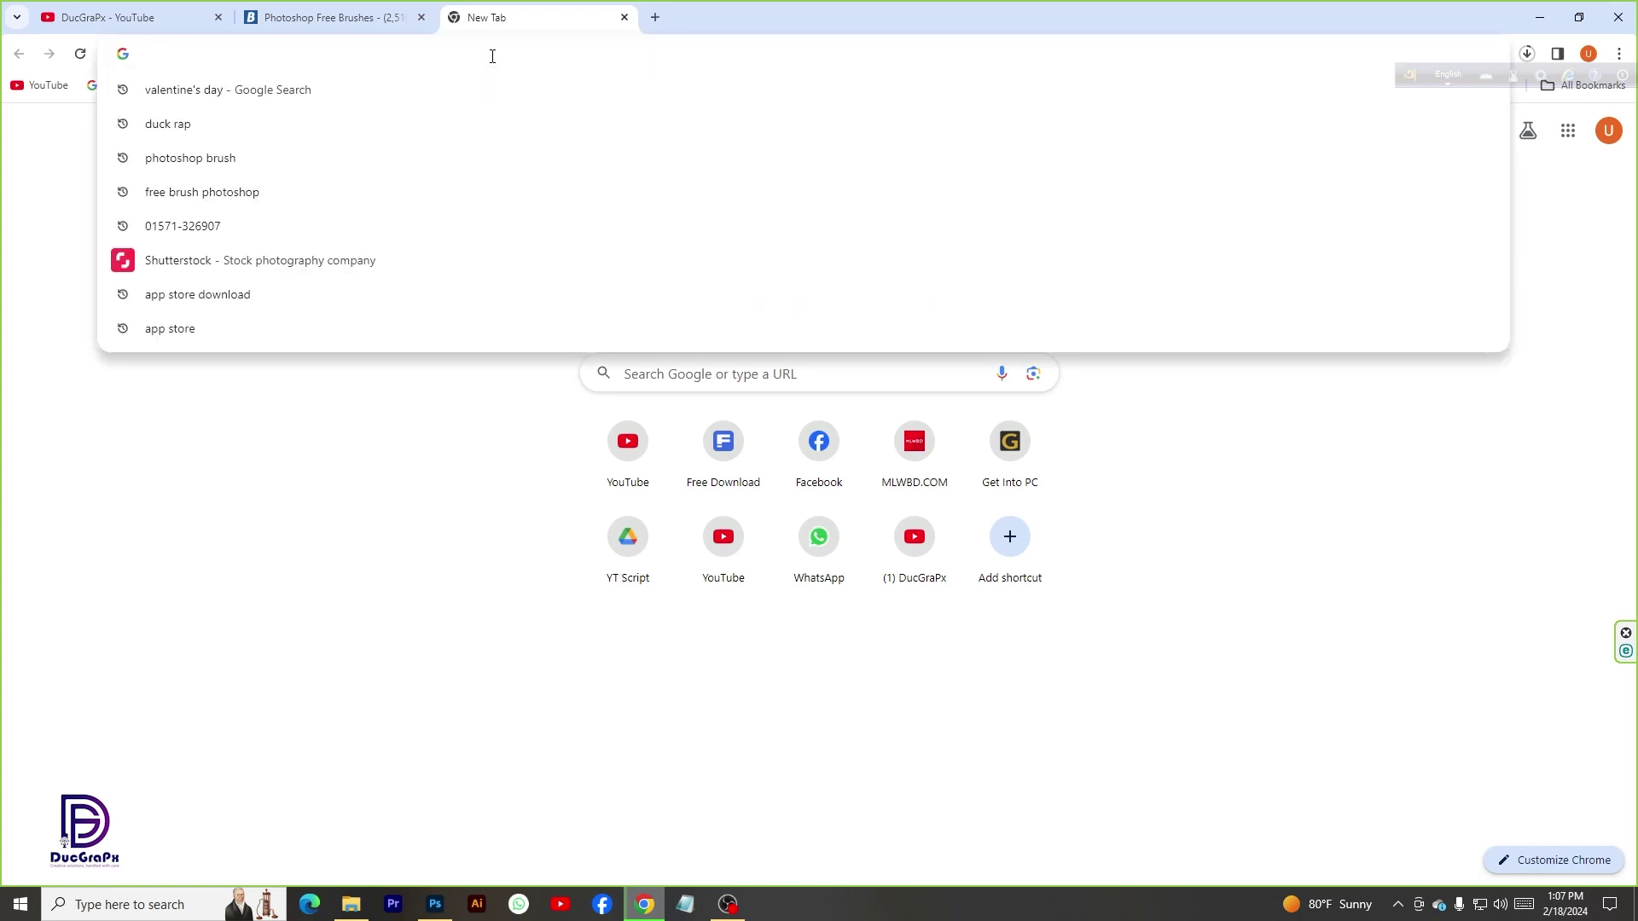
{"action": "type", "text": "free"}
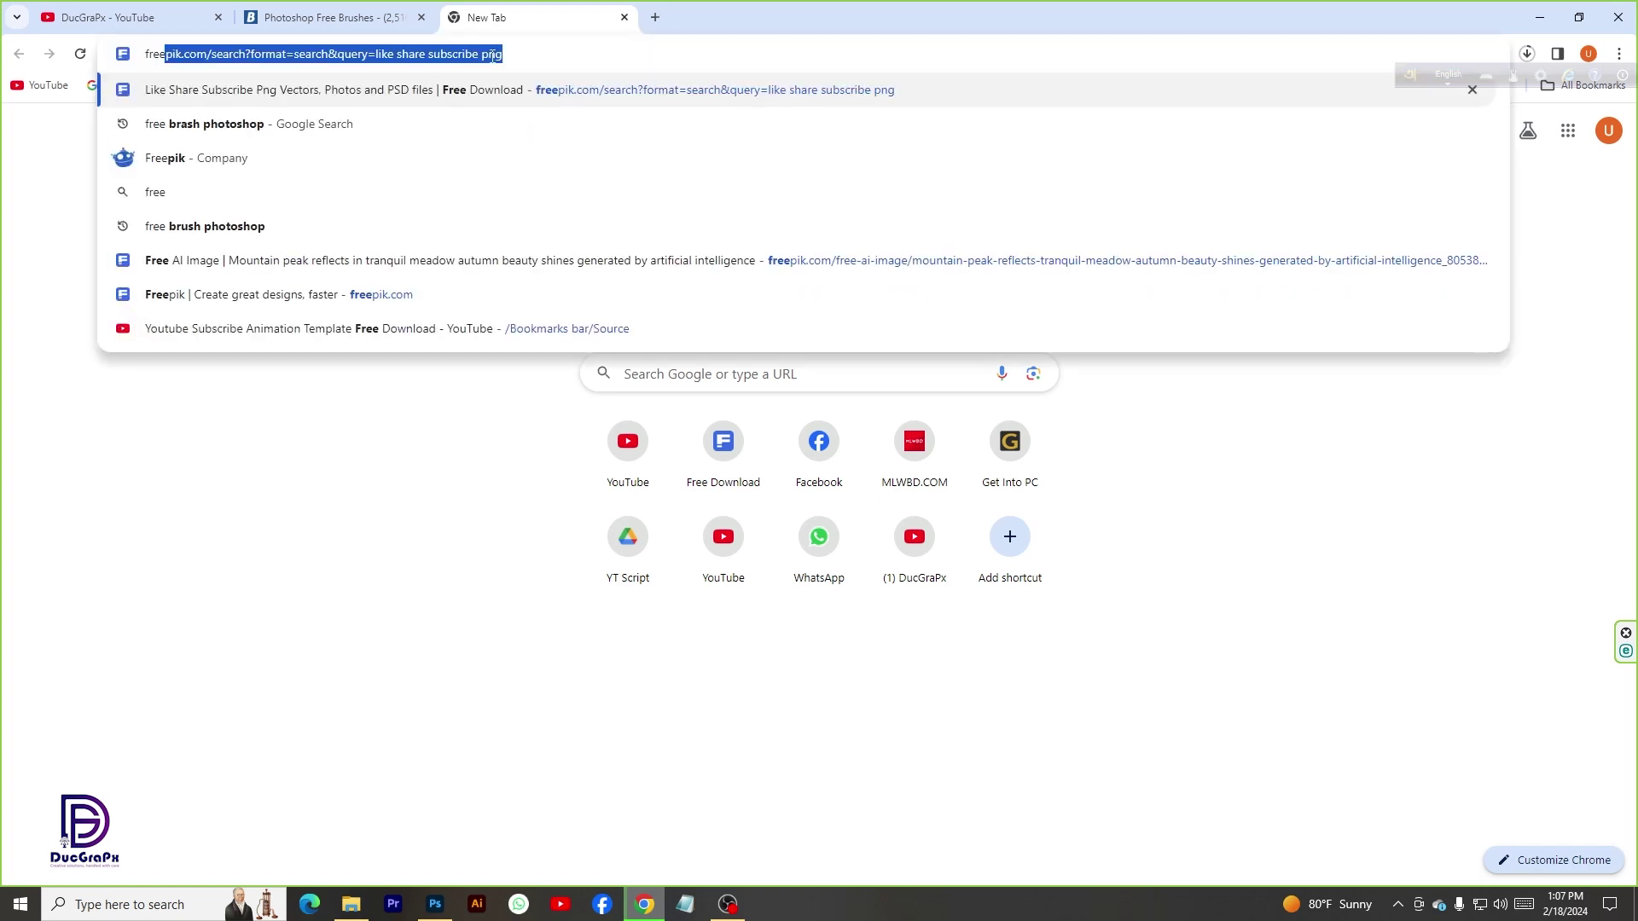
{"action": "key", "text": "Down"}
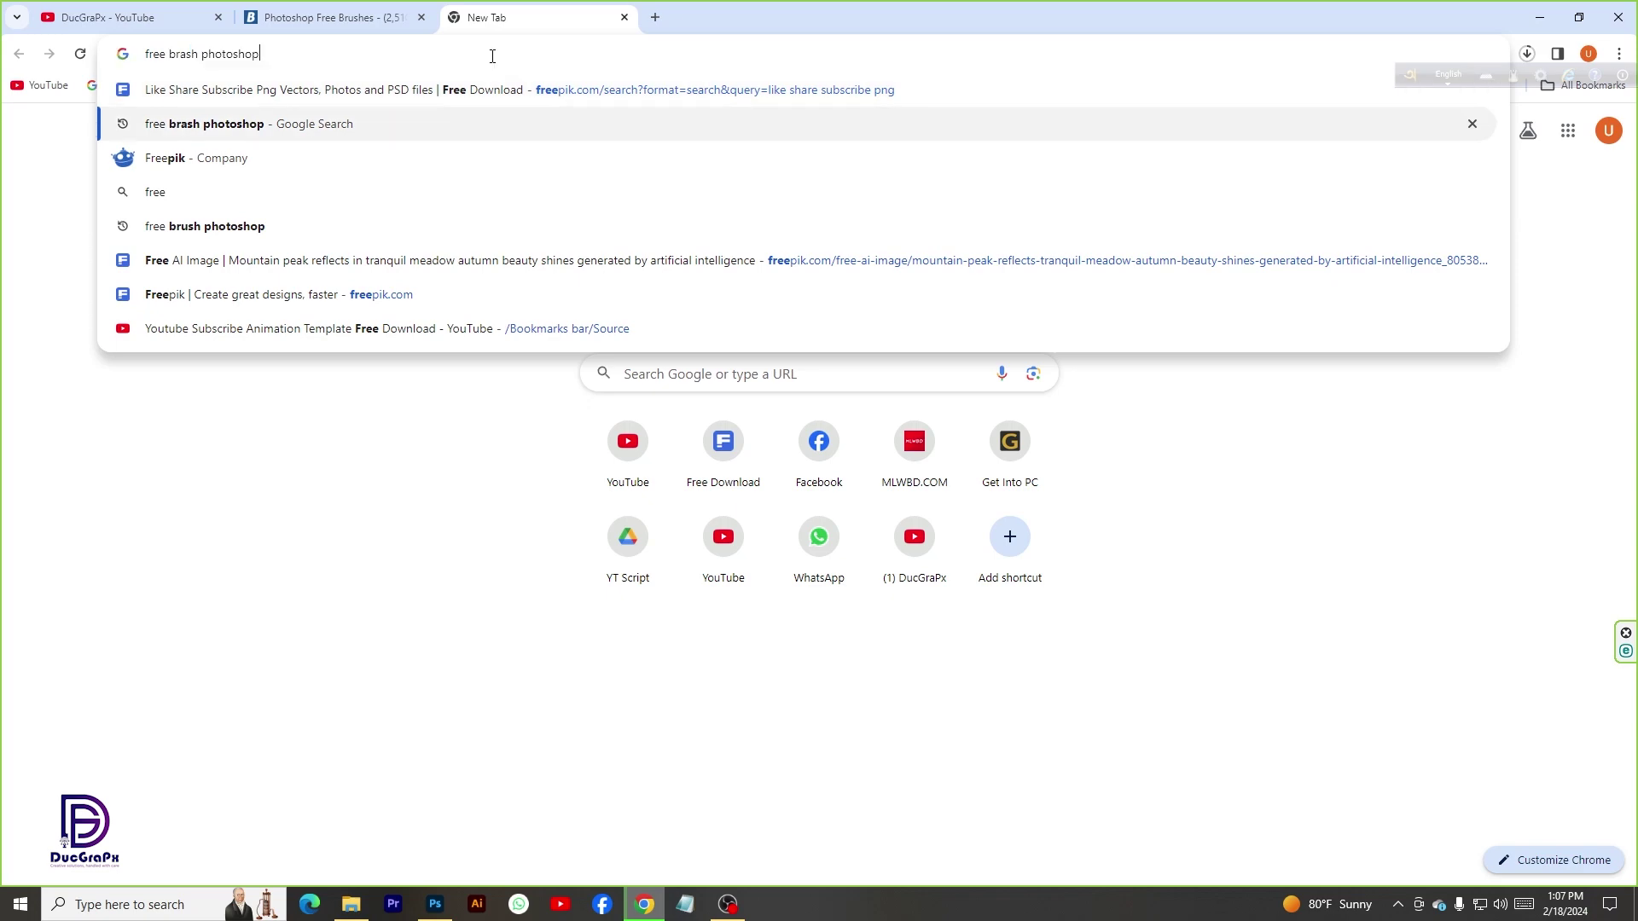
{"action": "key", "text": "Return"}
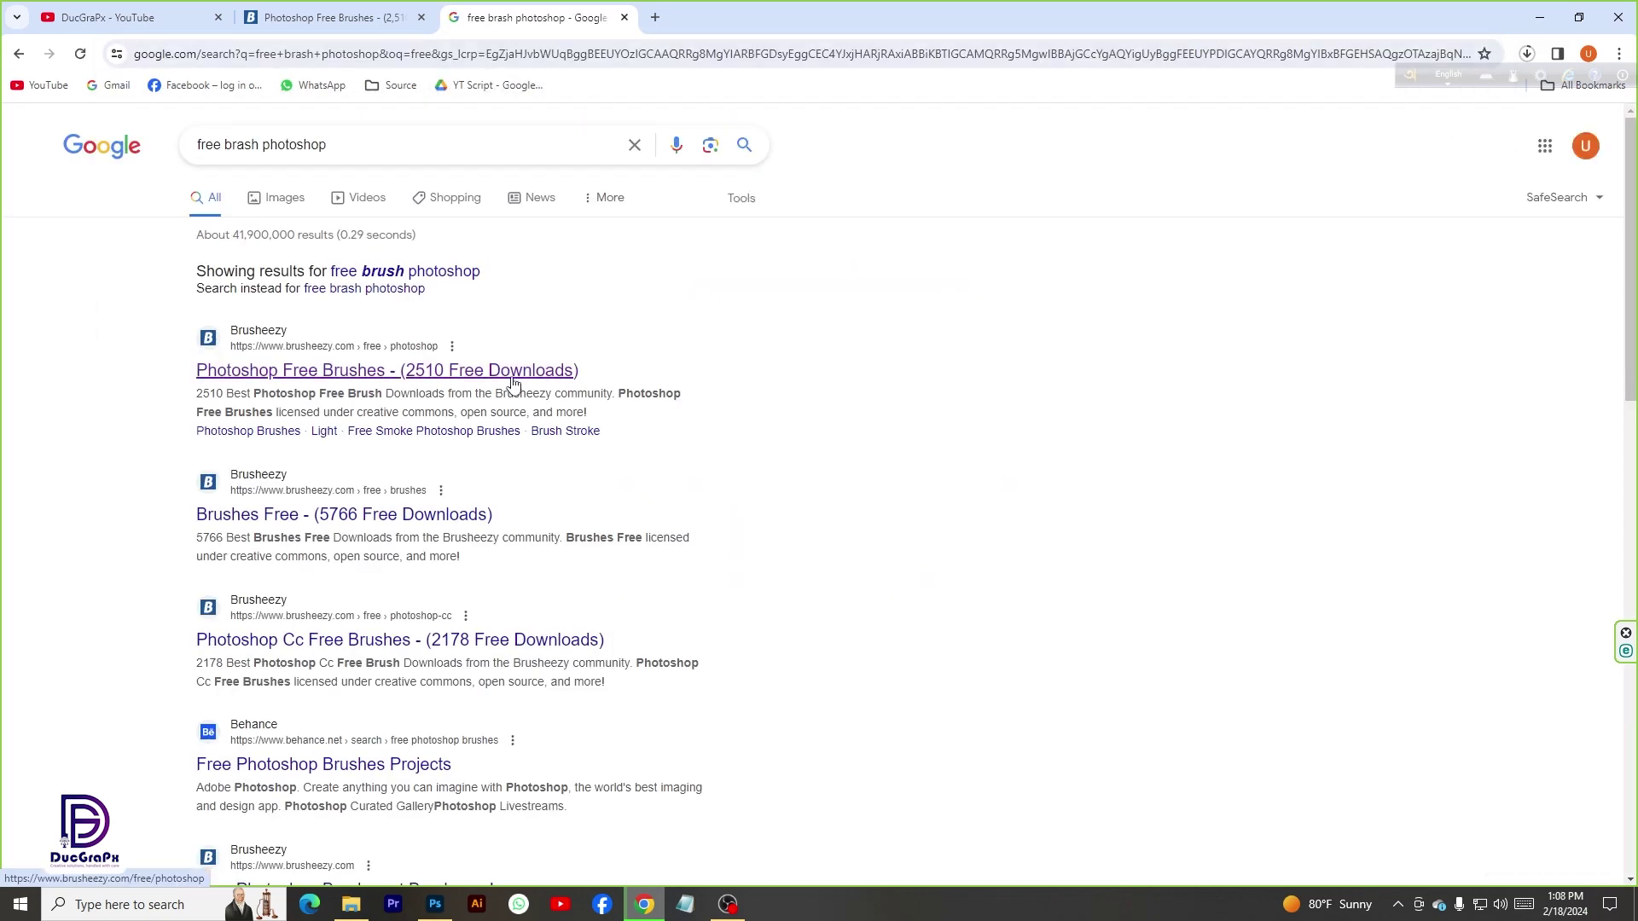
- Look through the search results and open Brusheezy's Photoshop Free Brushes page
{"action": "scroll", "coordinate": [513, 384], "scroll_direction": "down", "scroll_amount": 2}
{"action": "scroll", "coordinate": [513, 384], "scroll_direction": "up", "scroll_amount": 2}
{"action": "scroll", "coordinate": [749, 456], "scroll_direction": "down", "scroll_amount": 5}
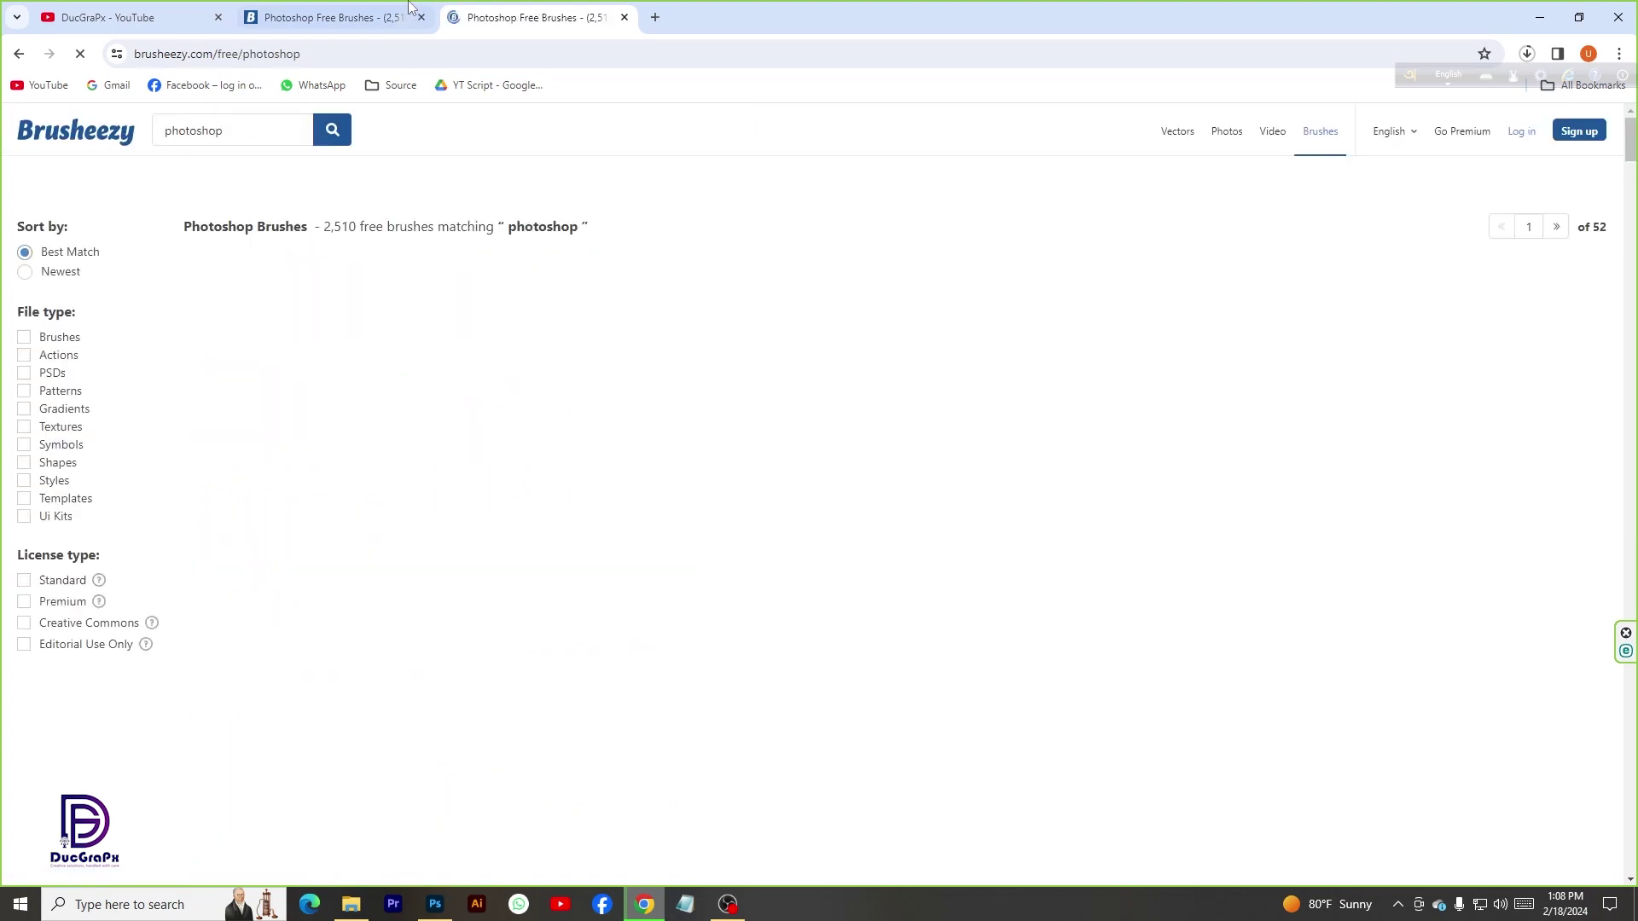
- Browse page 14 of Brusheezy's Photoshop brushes and download the free Cute Hand Drawn Style Frame Brushes set
{"action": "left_click", "coordinate": [367, 10]}
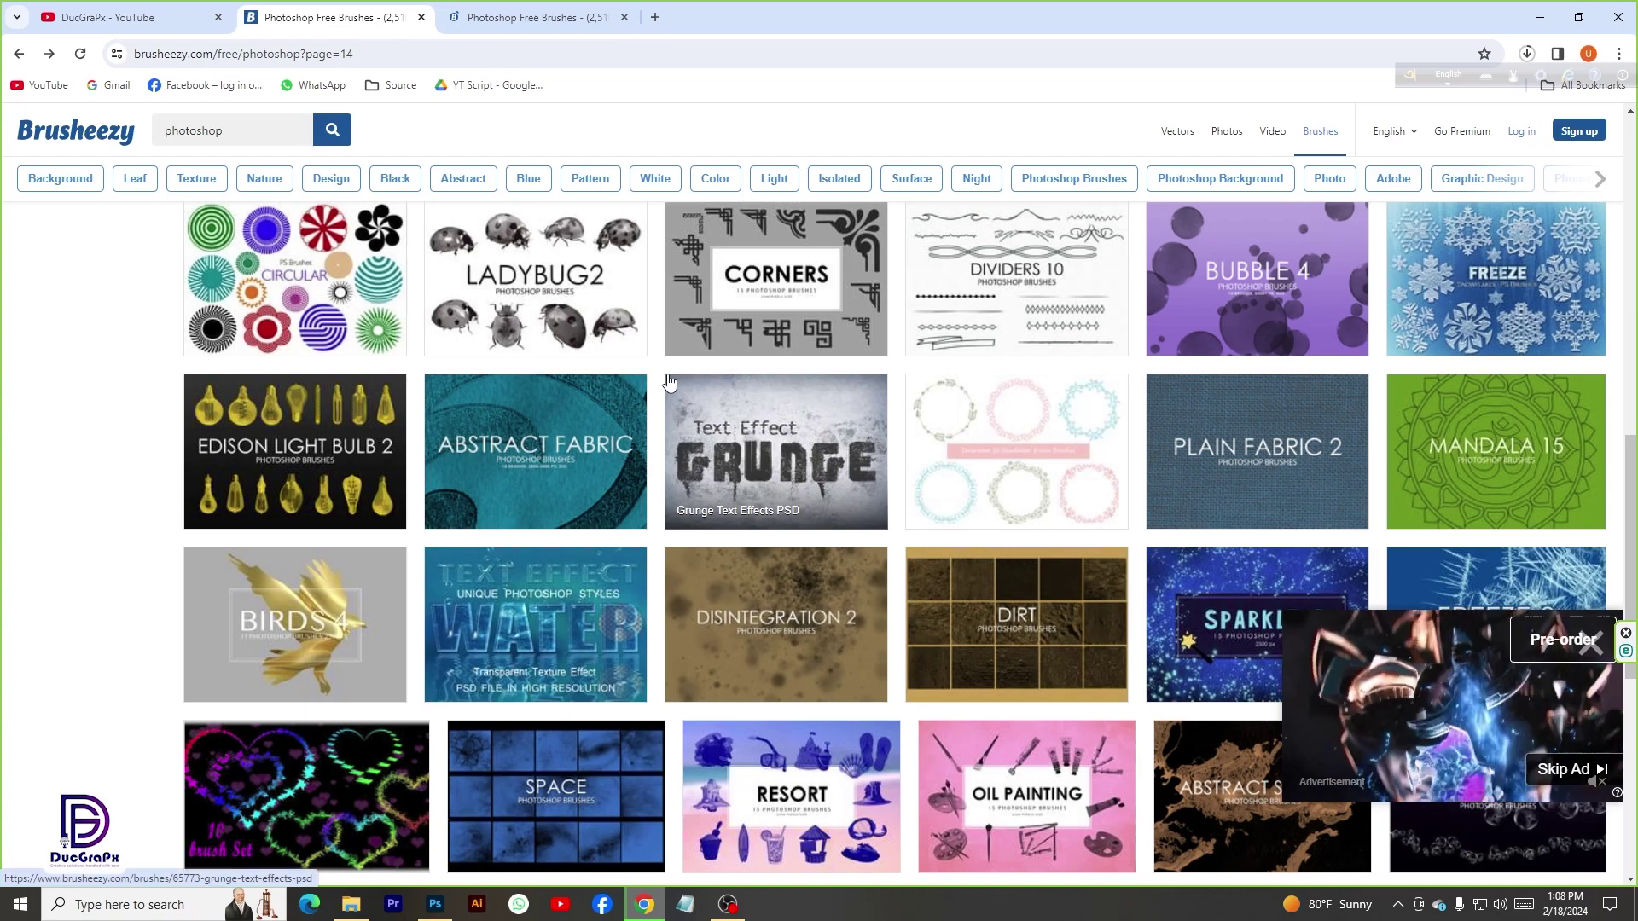
{"action": "scroll", "coordinate": [768, 514], "scroll_direction": "up", "scroll_amount": 5}
{"action": "scroll", "coordinate": [768, 515], "scroll_direction": "up", "scroll_amount": 5}
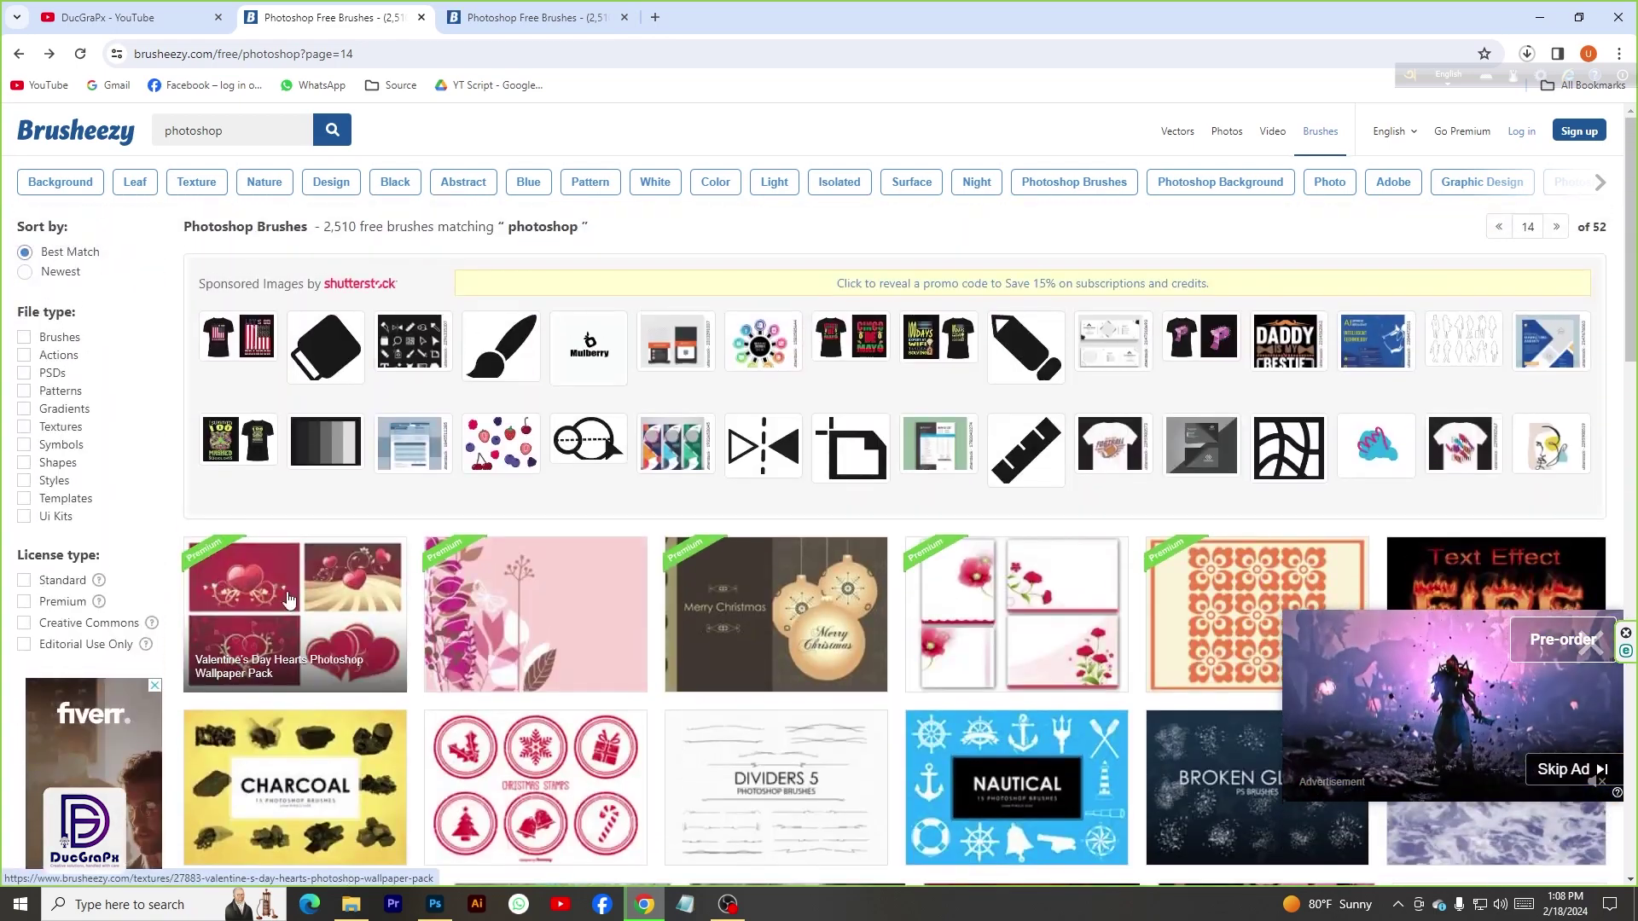
{"action": "scroll", "coordinate": [668, 602], "scroll_direction": "down", "scroll_amount": 10}
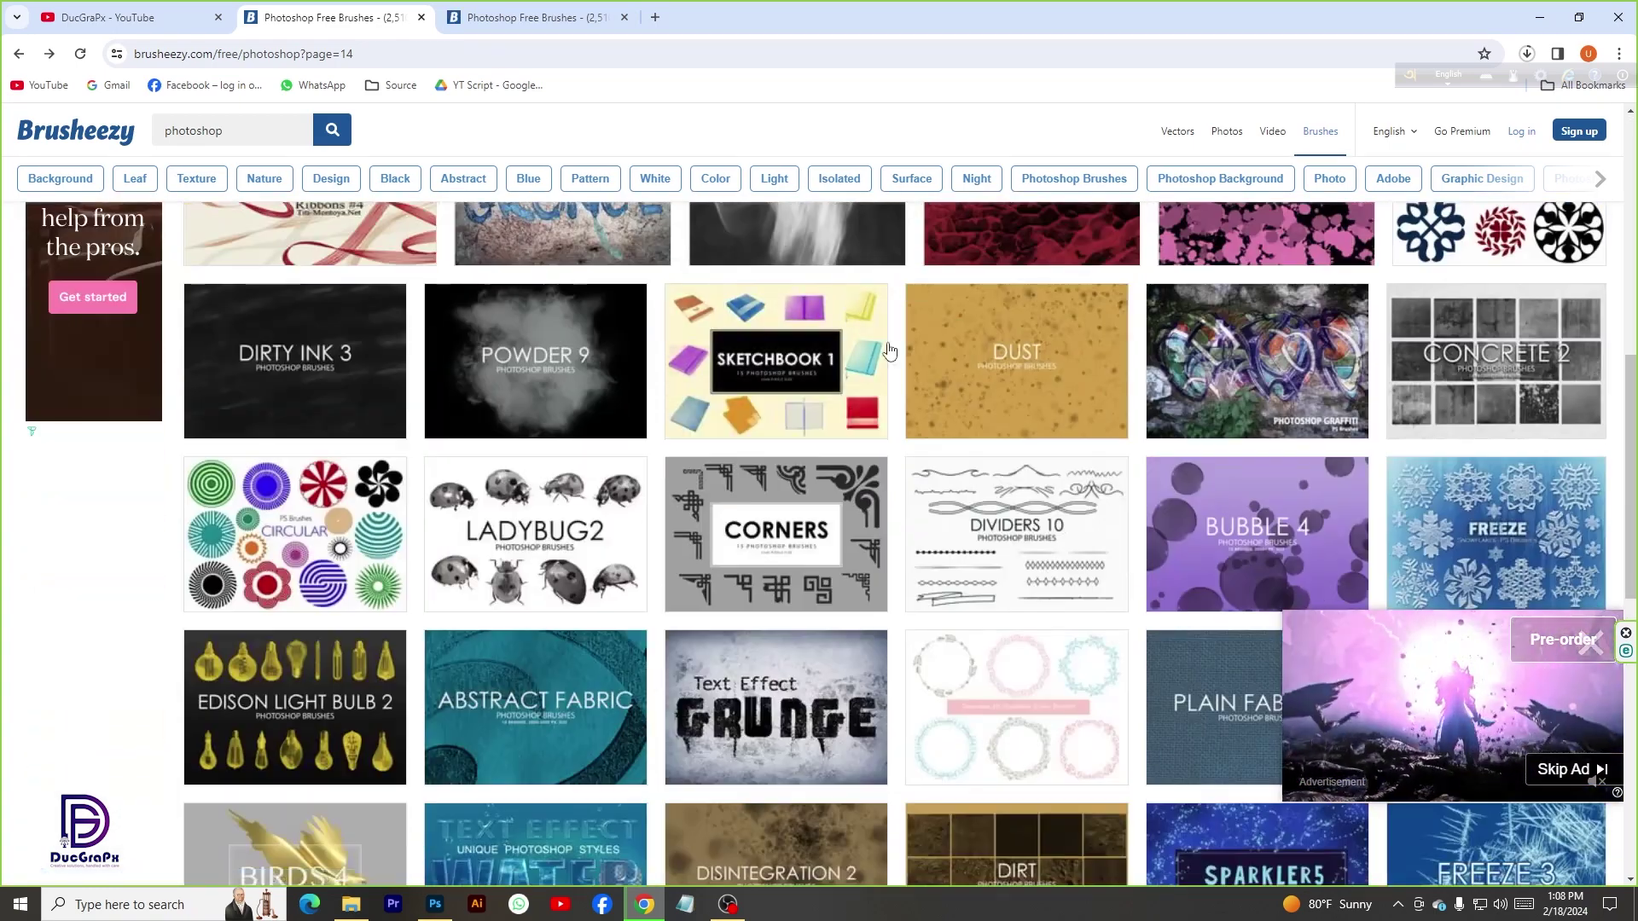
{"action": "scroll", "coordinate": [1019, 585], "scroll_direction": "down", "scroll_amount": 3}
{"action": "scroll", "coordinate": [1028, 429], "scroll_direction": "up", "scroll_amount": 1}
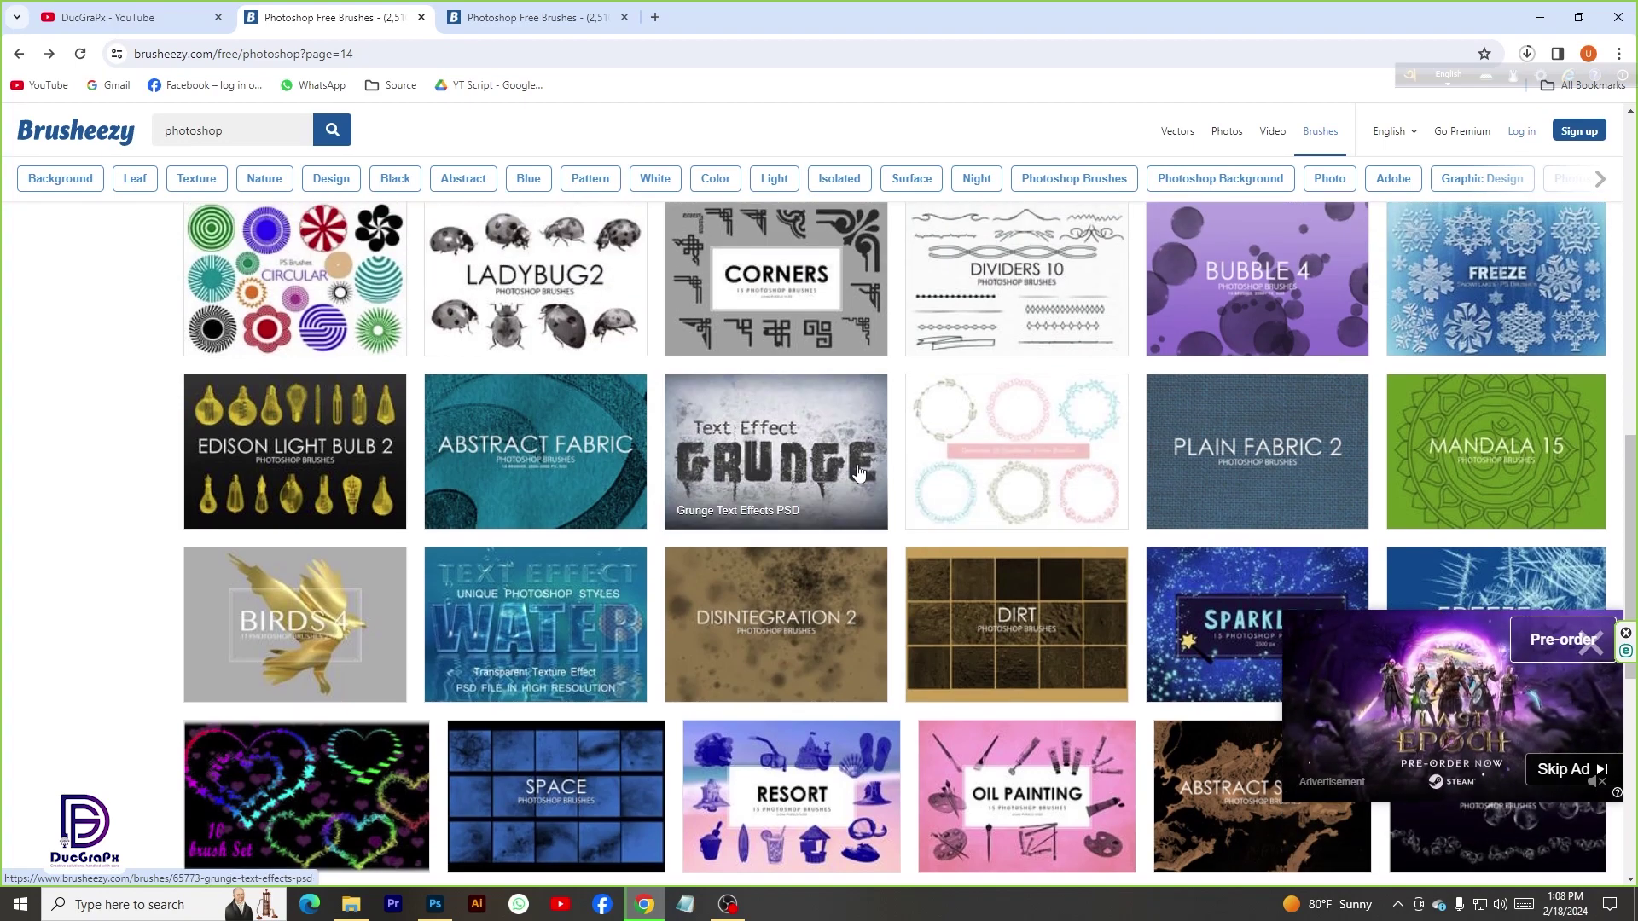
{"action": "left_click", "coordinate": [1028, 429]}
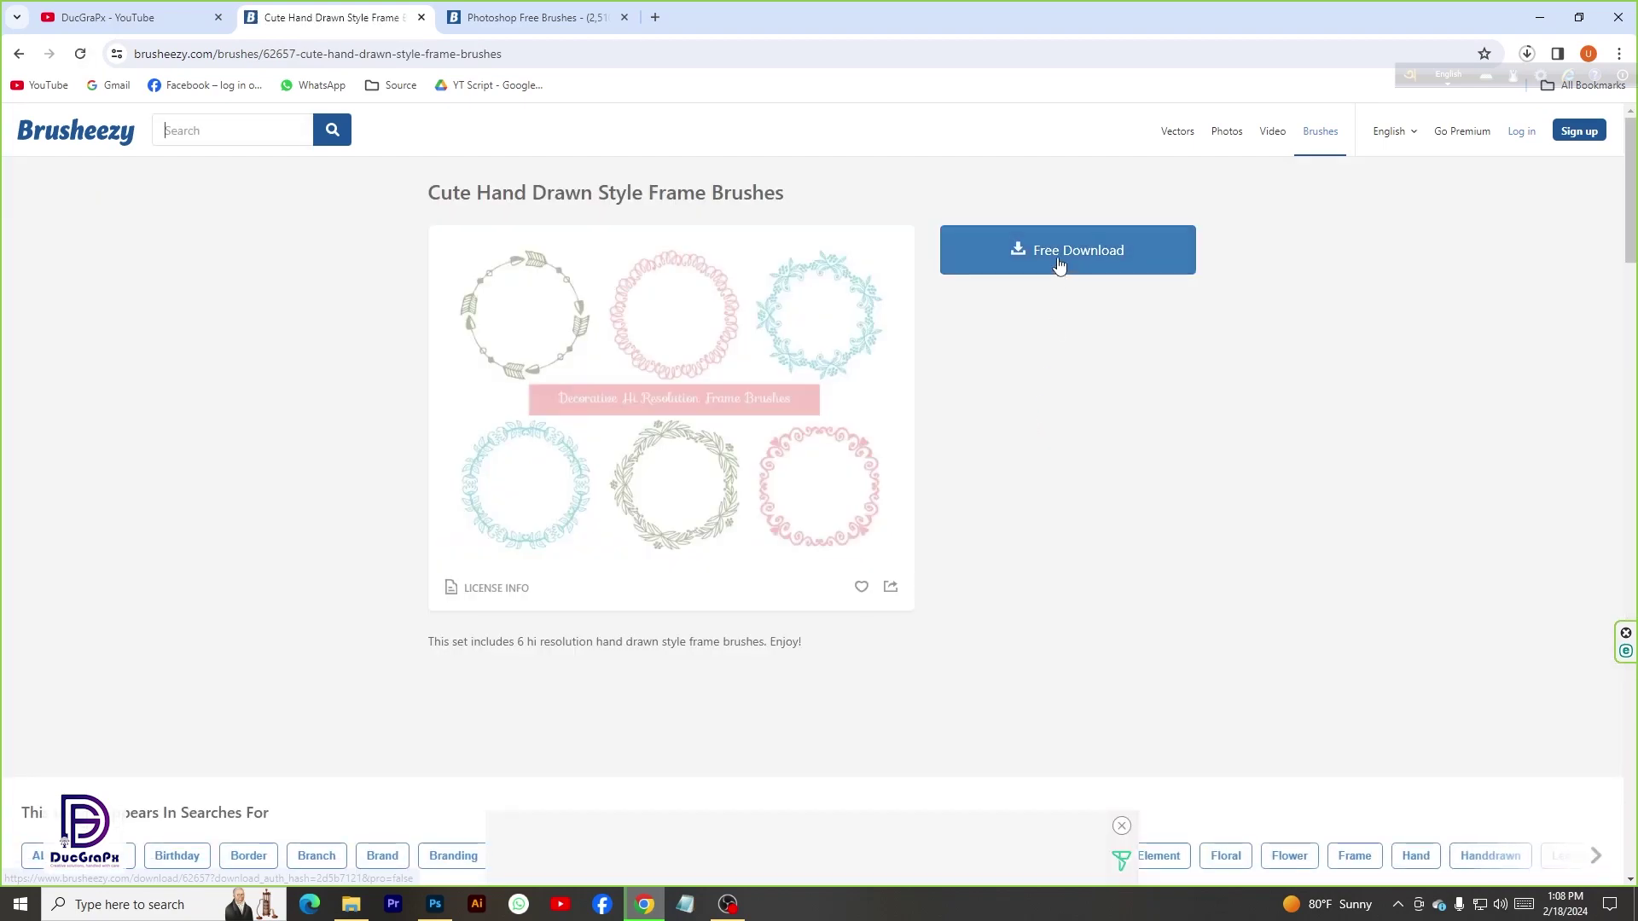
{"action": "left_click", "coordinate": [1059, 266]}
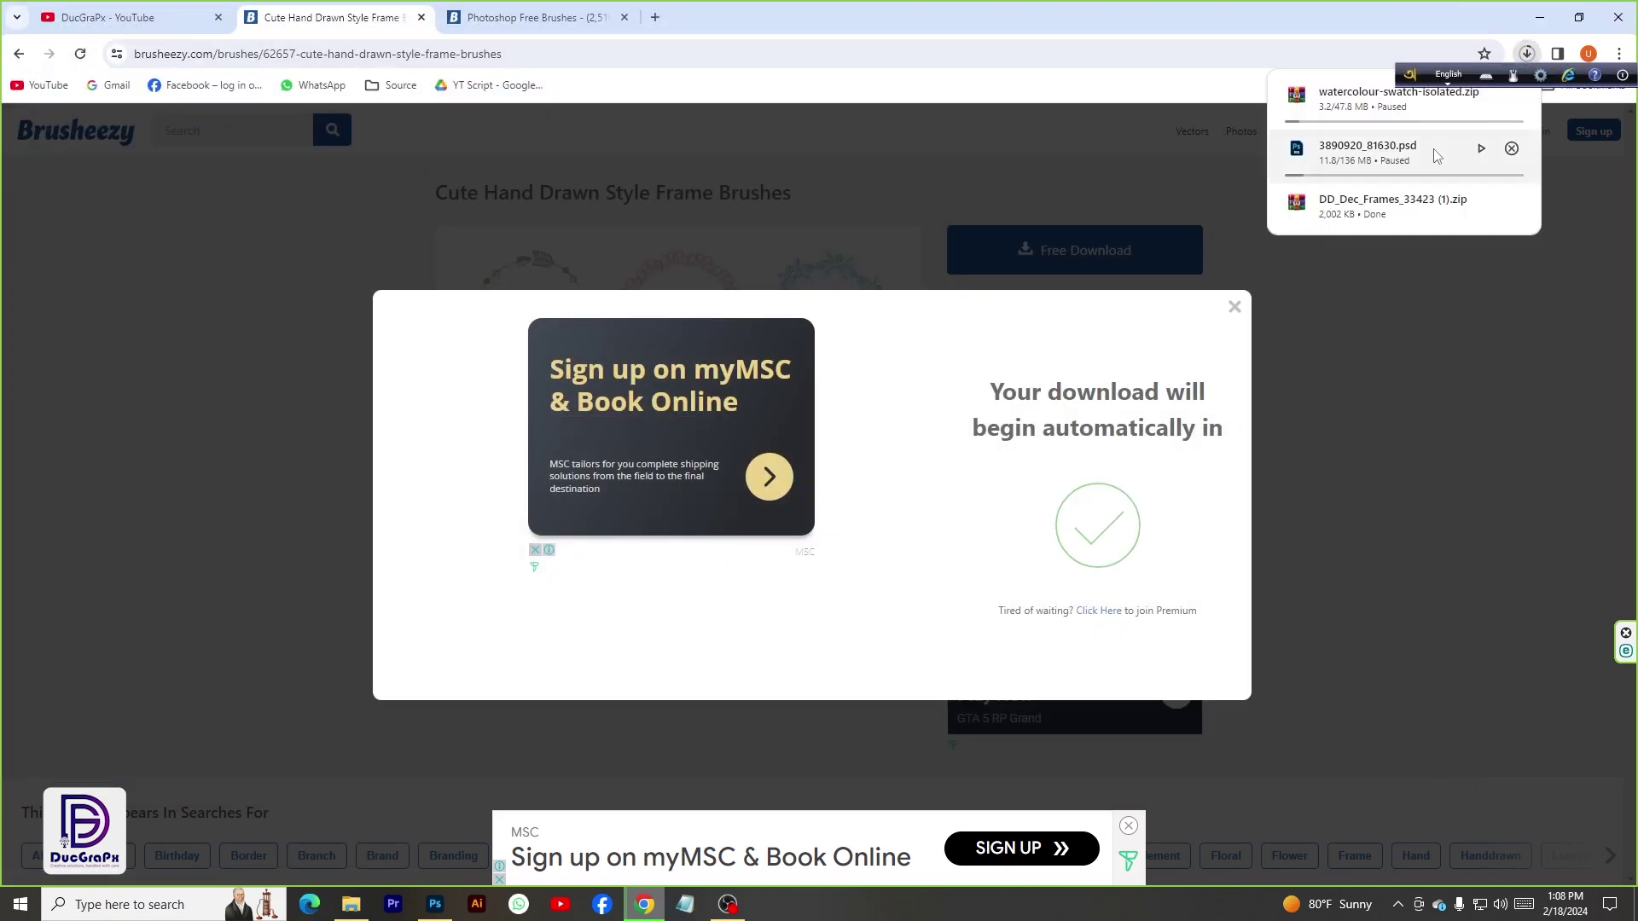
- Show the downloaded archive in its folder and extract it to a new "DD_Dec_Frames_33423 (1)" folder
{"action": "left_click", "coordinate": [1527, 53]}
{"action": "left_click", "coordinate": [1467, 237]}
{"action": "right_click", "coordinate": [555, 469]}
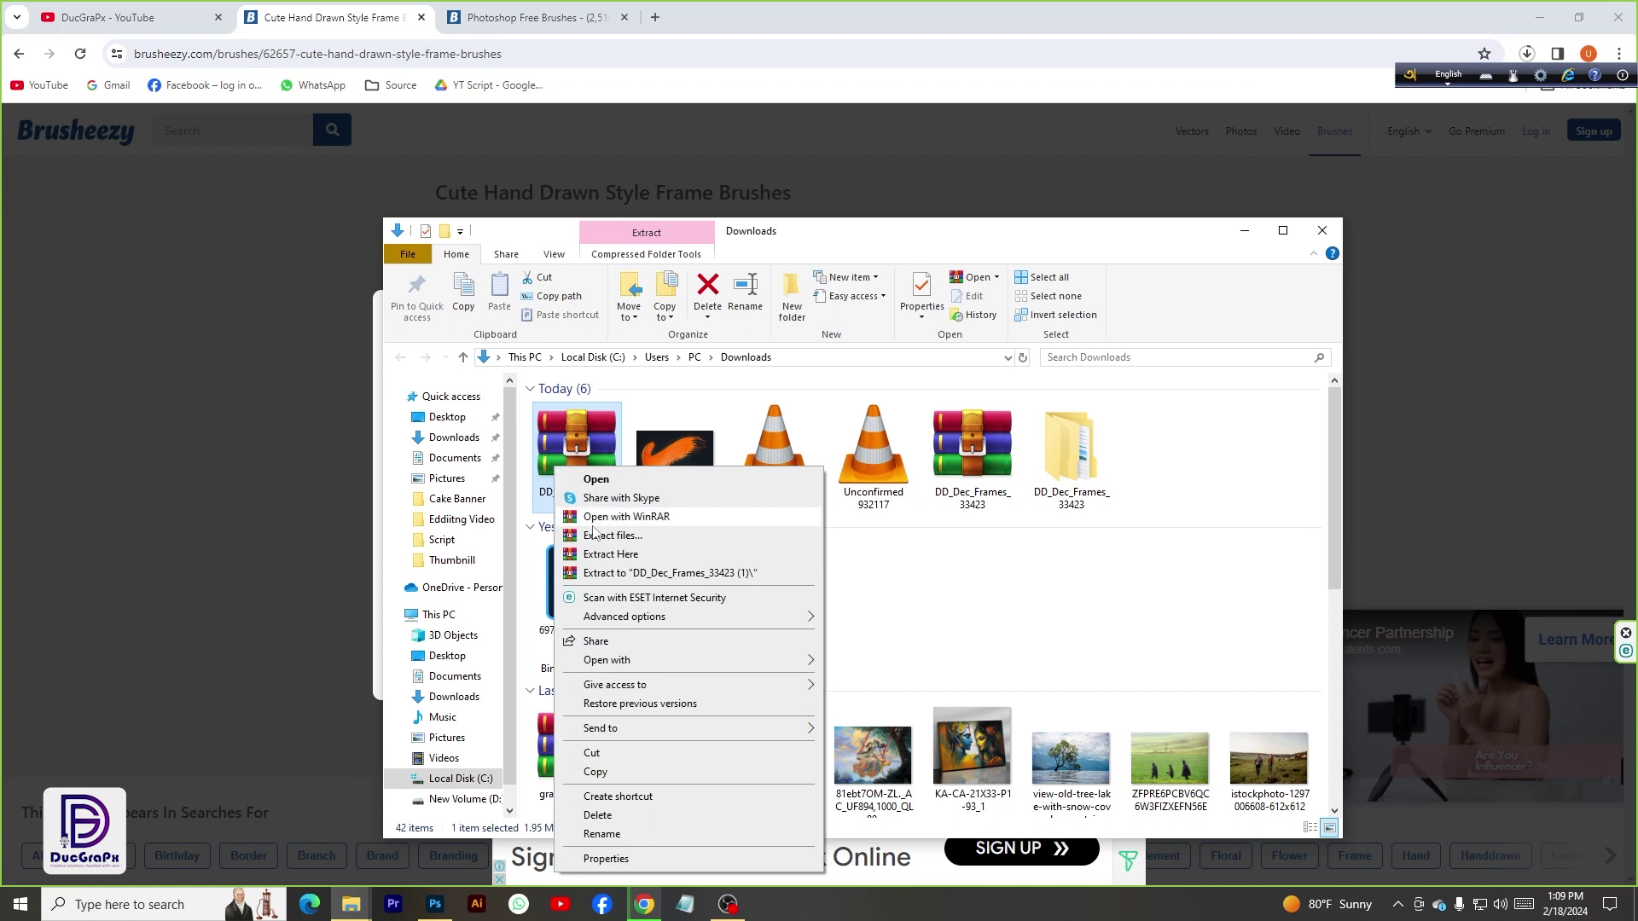
{"action": "left_click", "coordinate": [615, 577]}
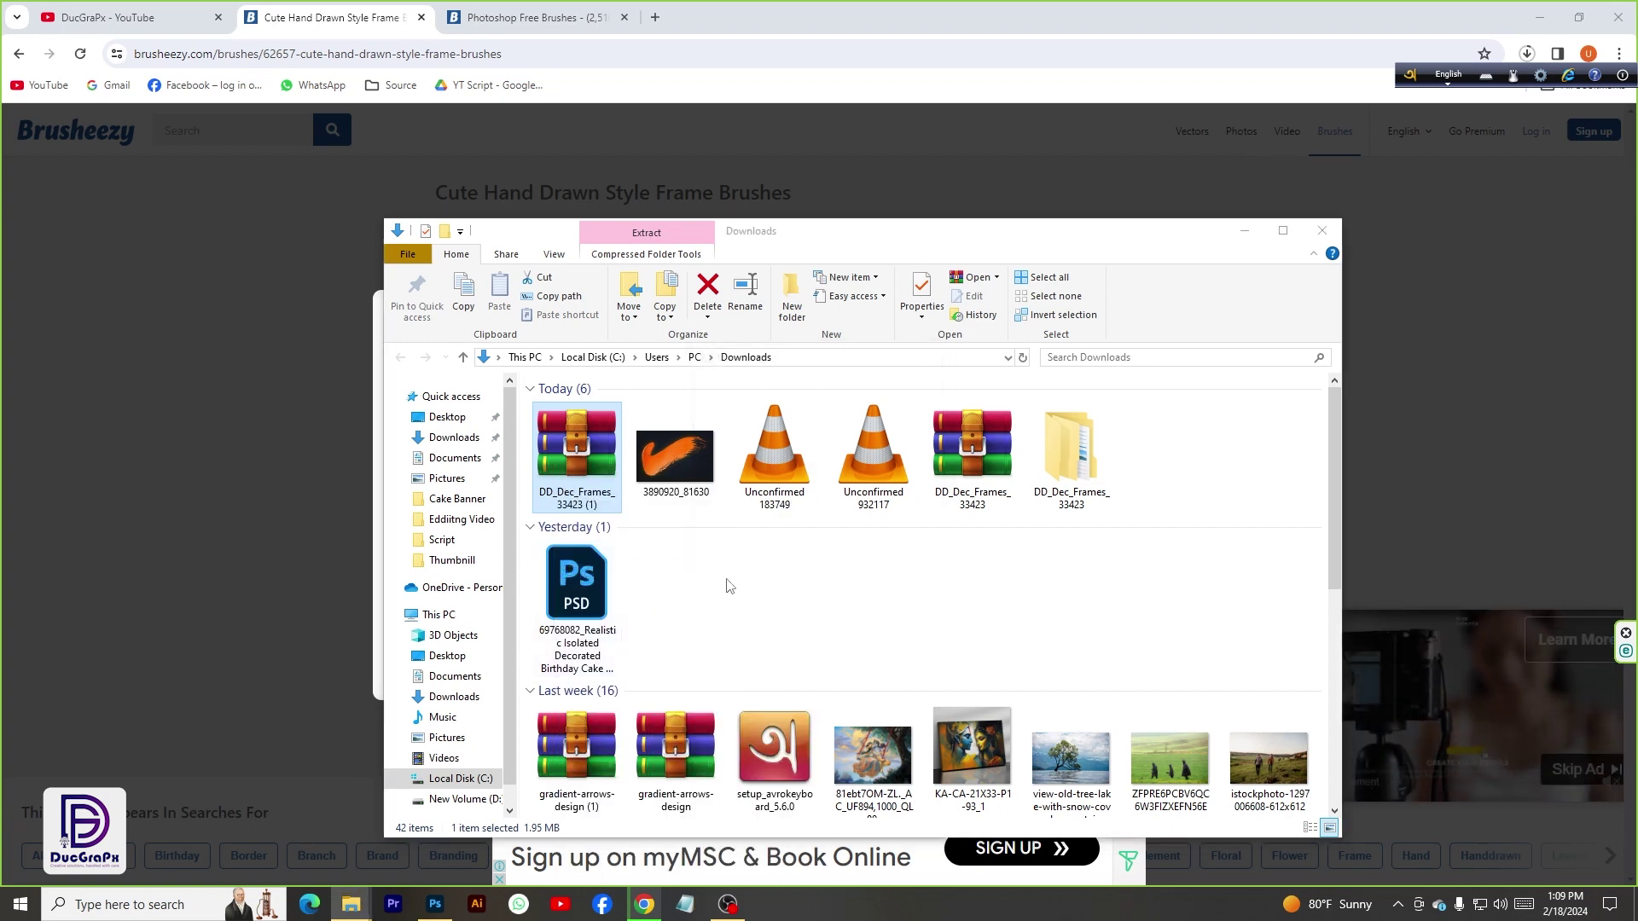
- Open the extracted DD Dec Frames 33423 folder and move its brush file to the desktop
{"action": "double_click", "coordinate": [1080, 486]}
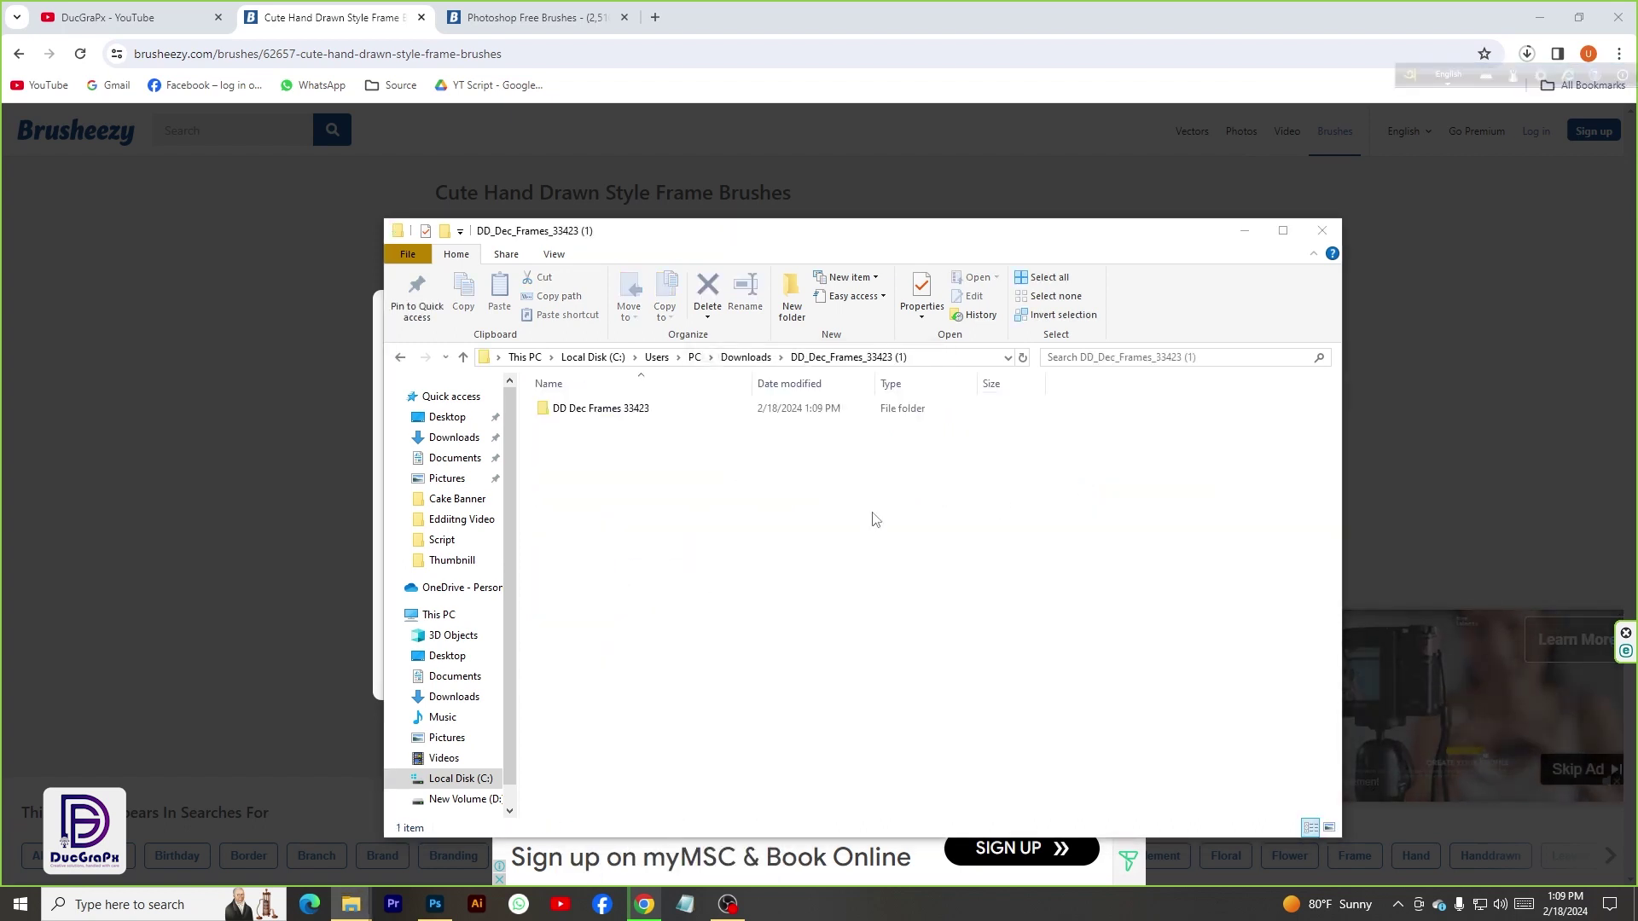
{"action": "left_click", "coordinate": [616, 411]}
{"action": "double_click", "coordinate": [616, 411]}
{"action": "left_click", "coordinate": [1542, 14]}
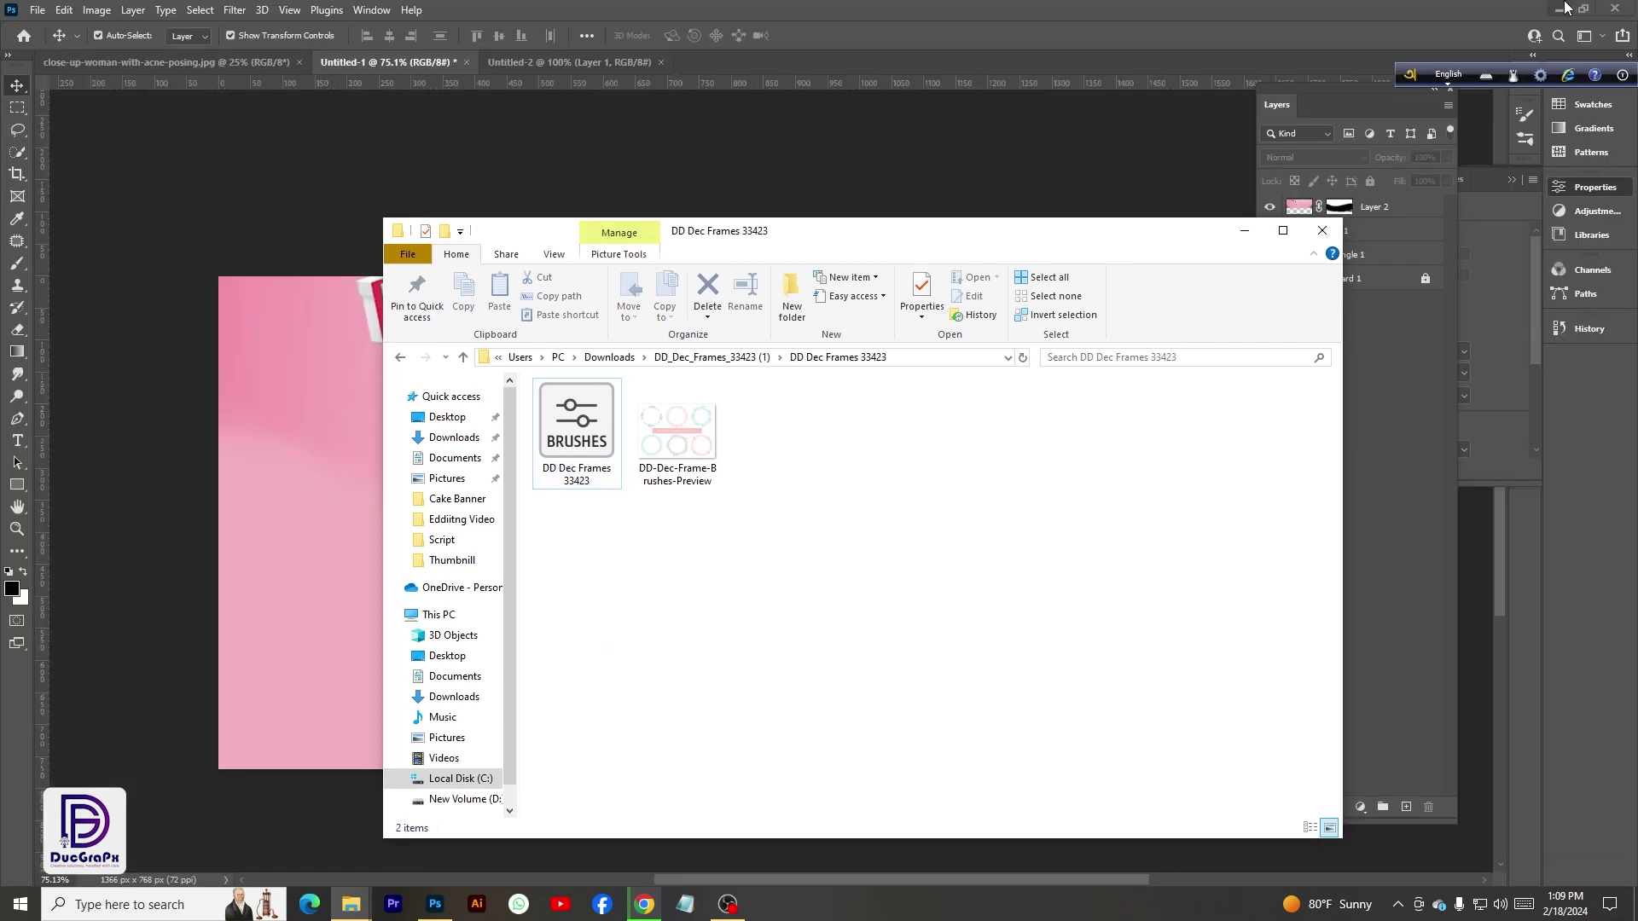
{"action": "left_click", "coordinate": [1566, 5]}
{"action": "left_click", "coordinate": [696, 450]}
{"action": "left_click_drag", "start_coordinate": [696, 450], "coordinate": [143, 450]}
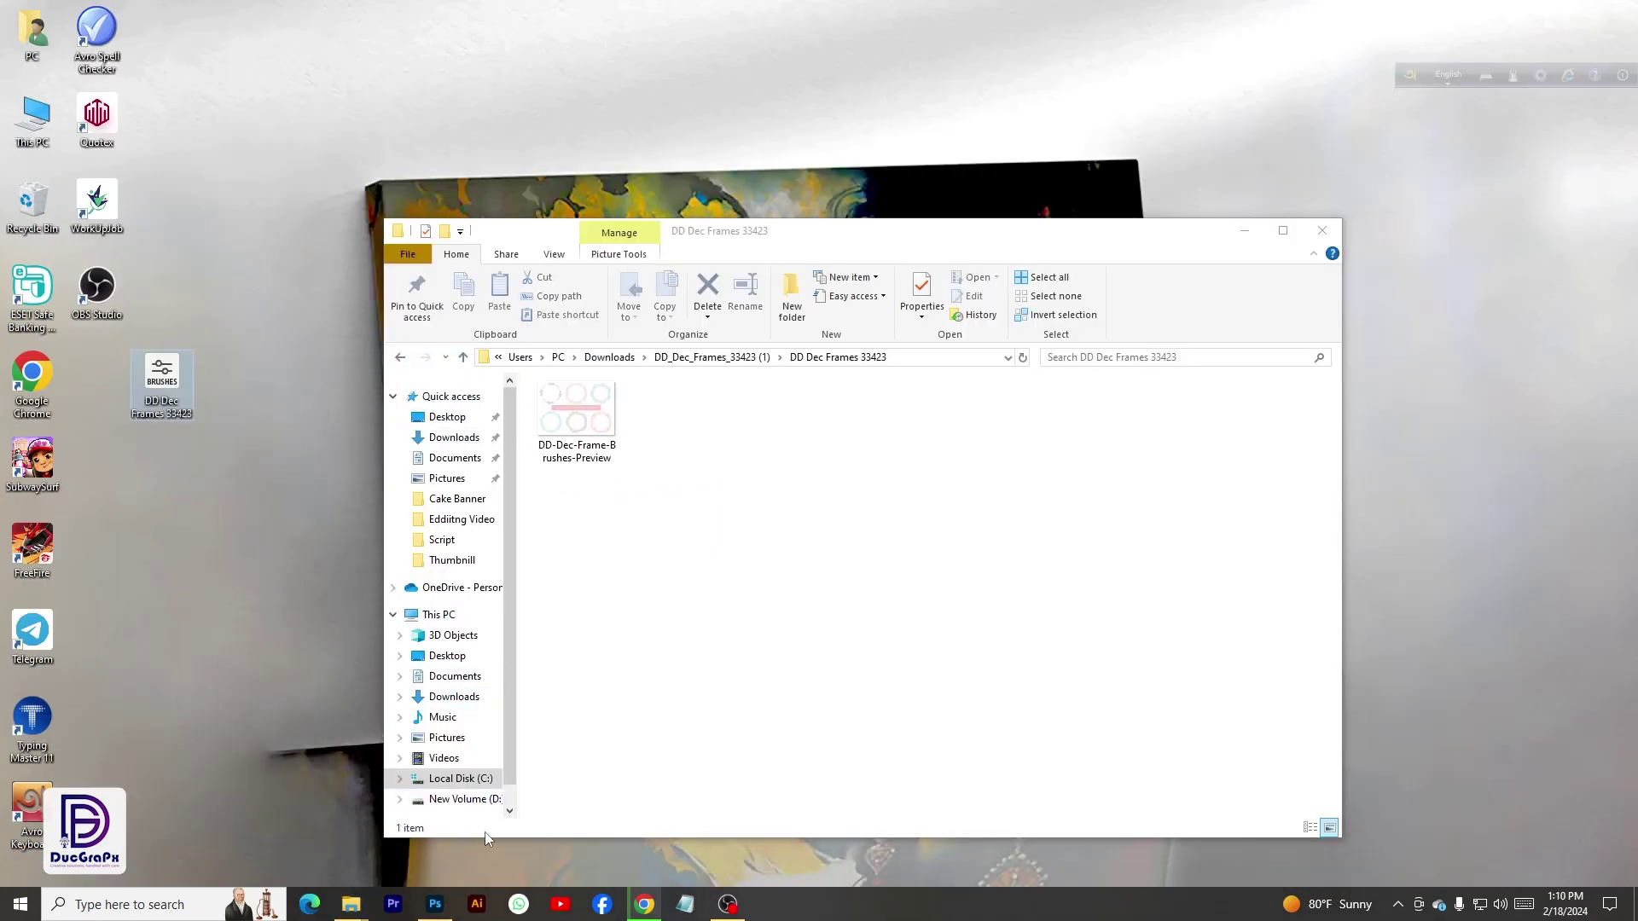
- Switch back to Photoshop, activate the Brush tool and import the DD Dec Frames 33423 brush file from the desktop
{"action": "left_click", "coordinate": [435, 905]}
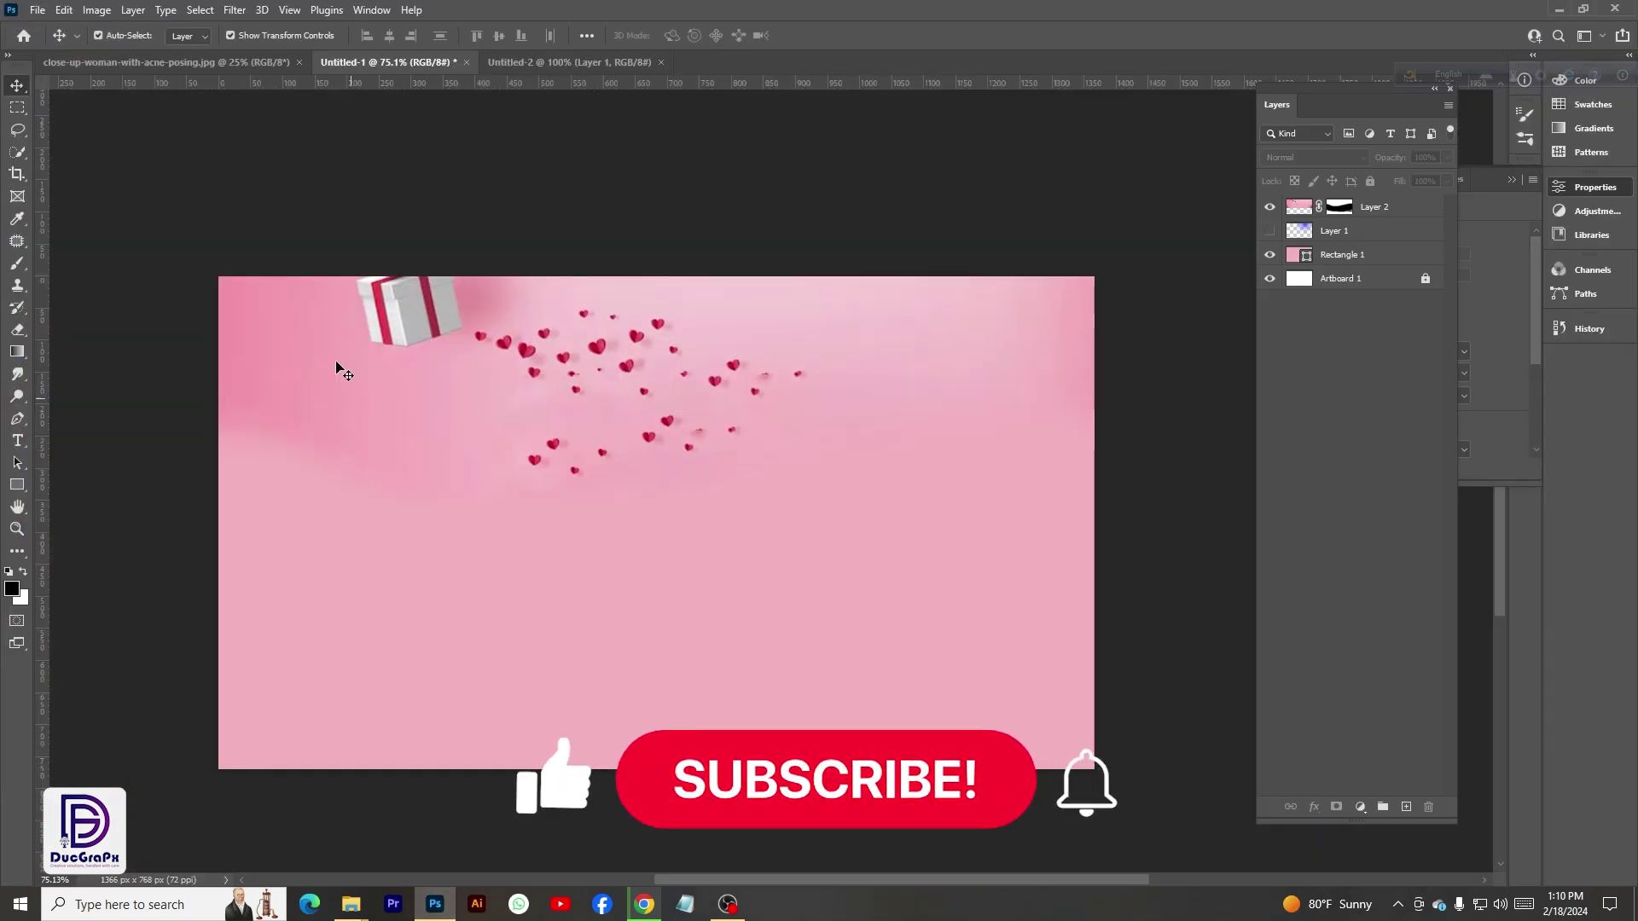
{"action": "left_click", "coordinate": [17, 264]}
{"action": "left_click", "coordinate": [124, 35]}
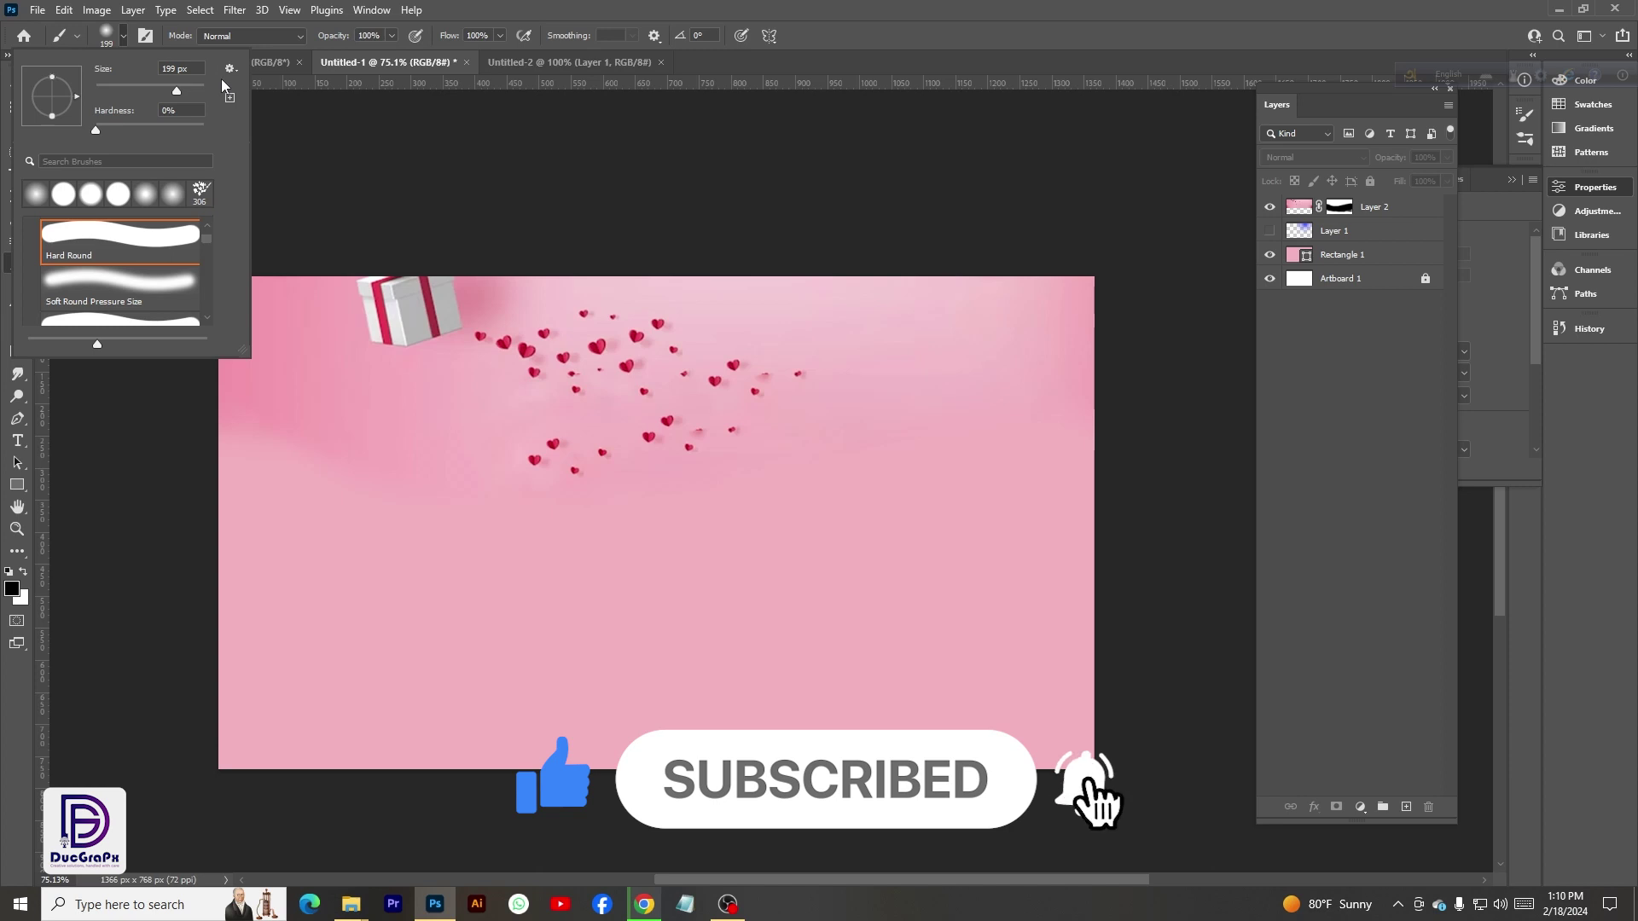
{"action": "left_click", "coordinate": [228, 68]}
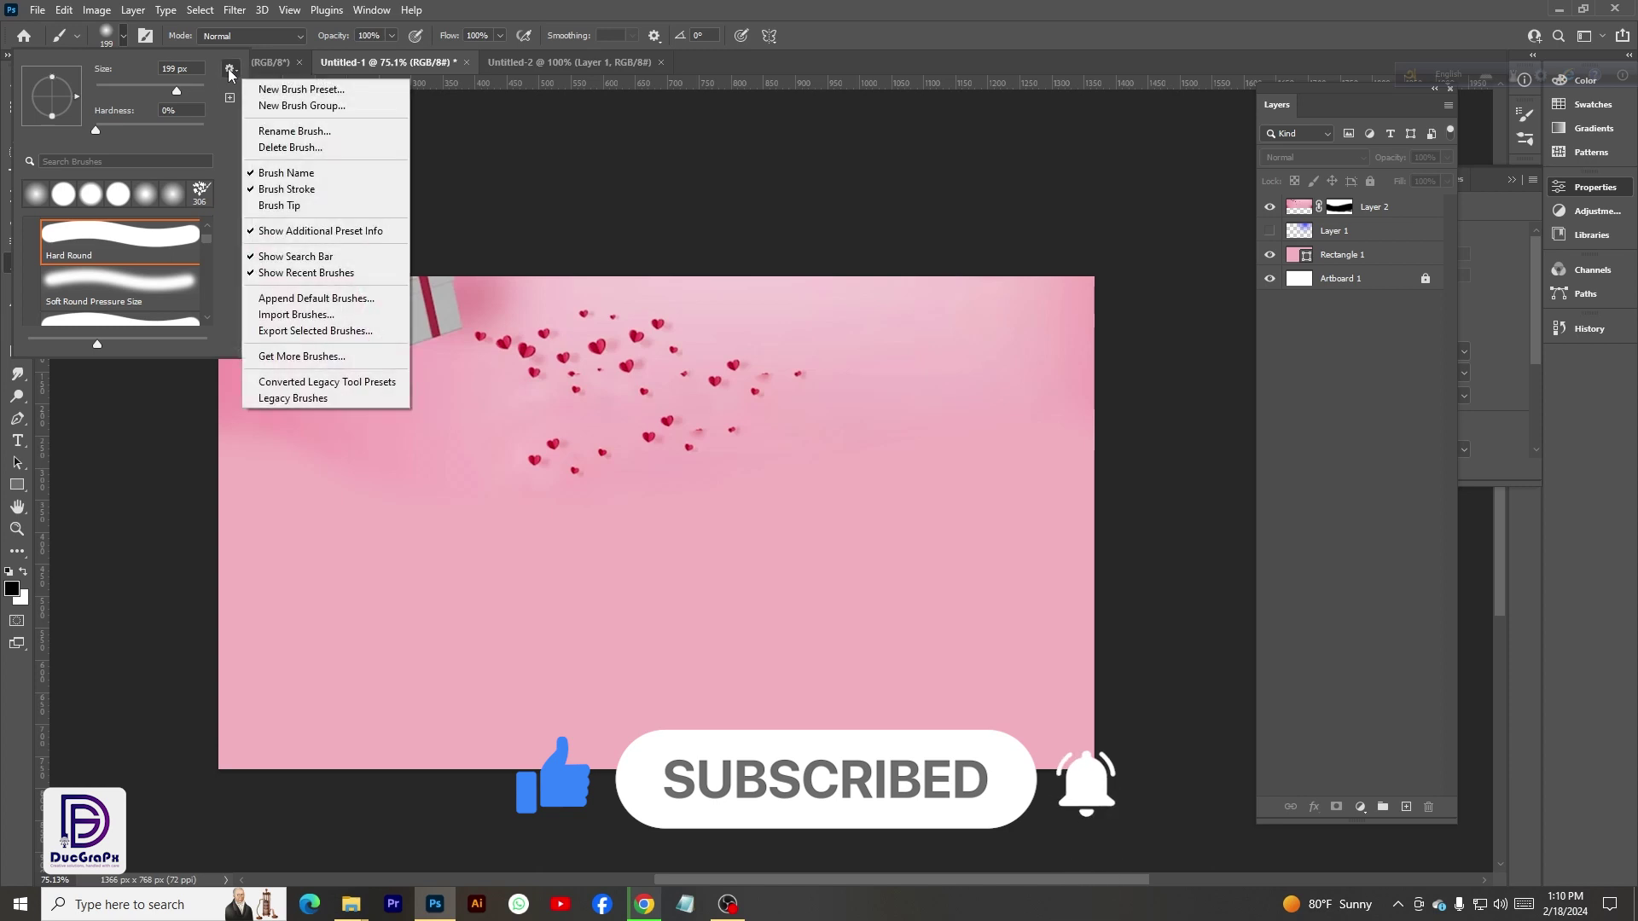
{"action": "left_click", "coordinate": [281, 316]}
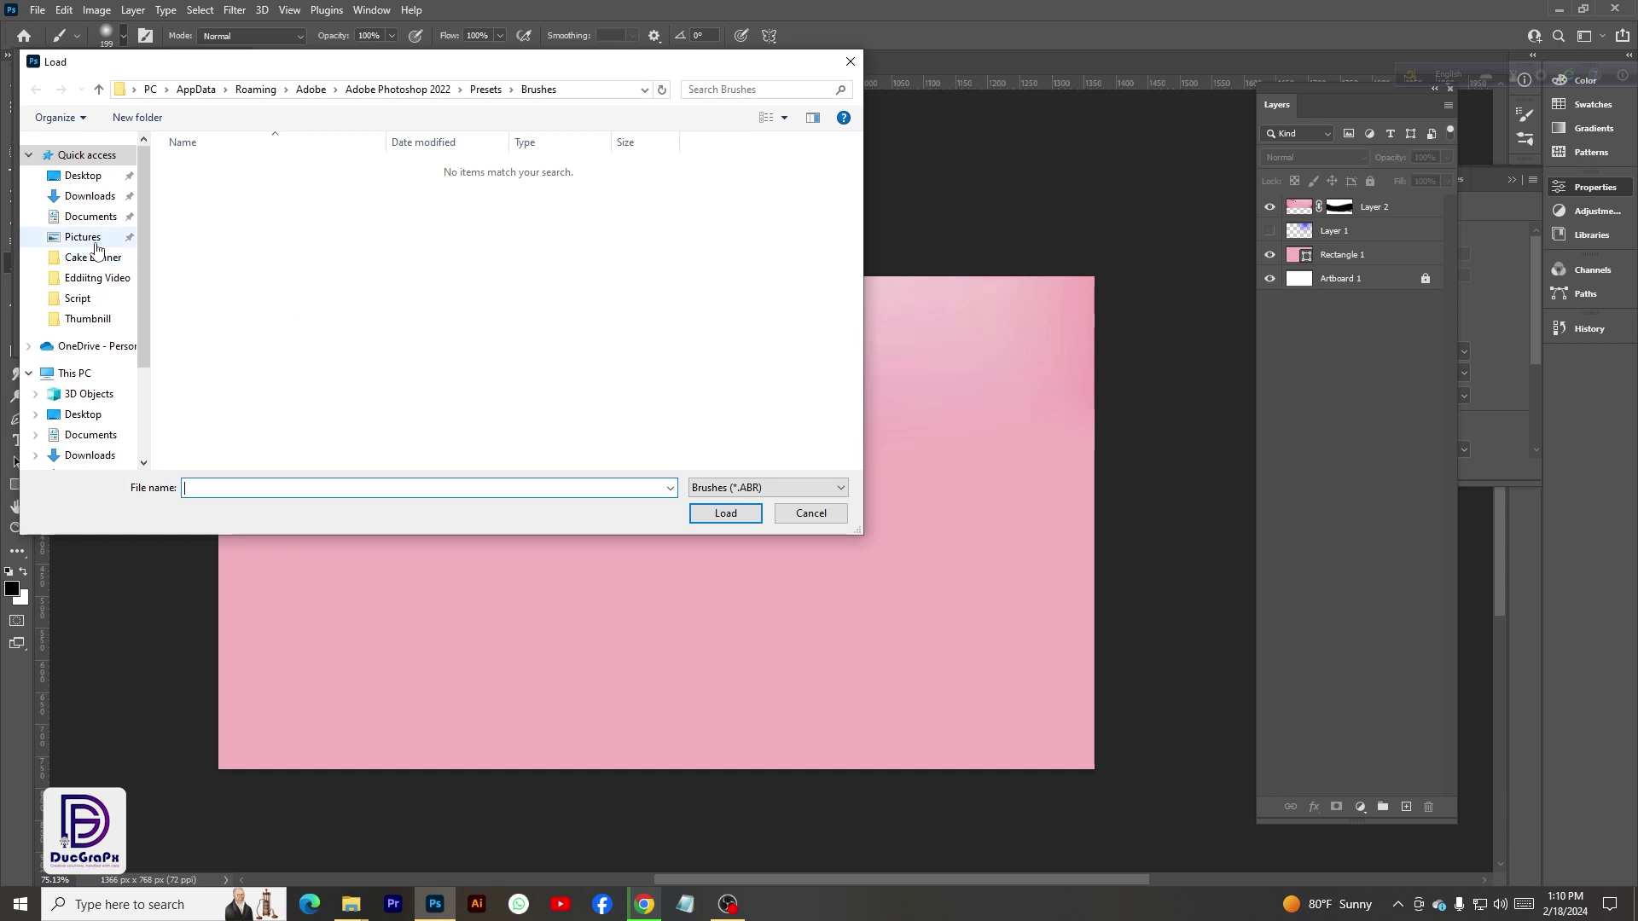
{"action": "left_click", "coordinate": [83, 175]}
{"action": "left_click", "coordinate": [228, 171]}
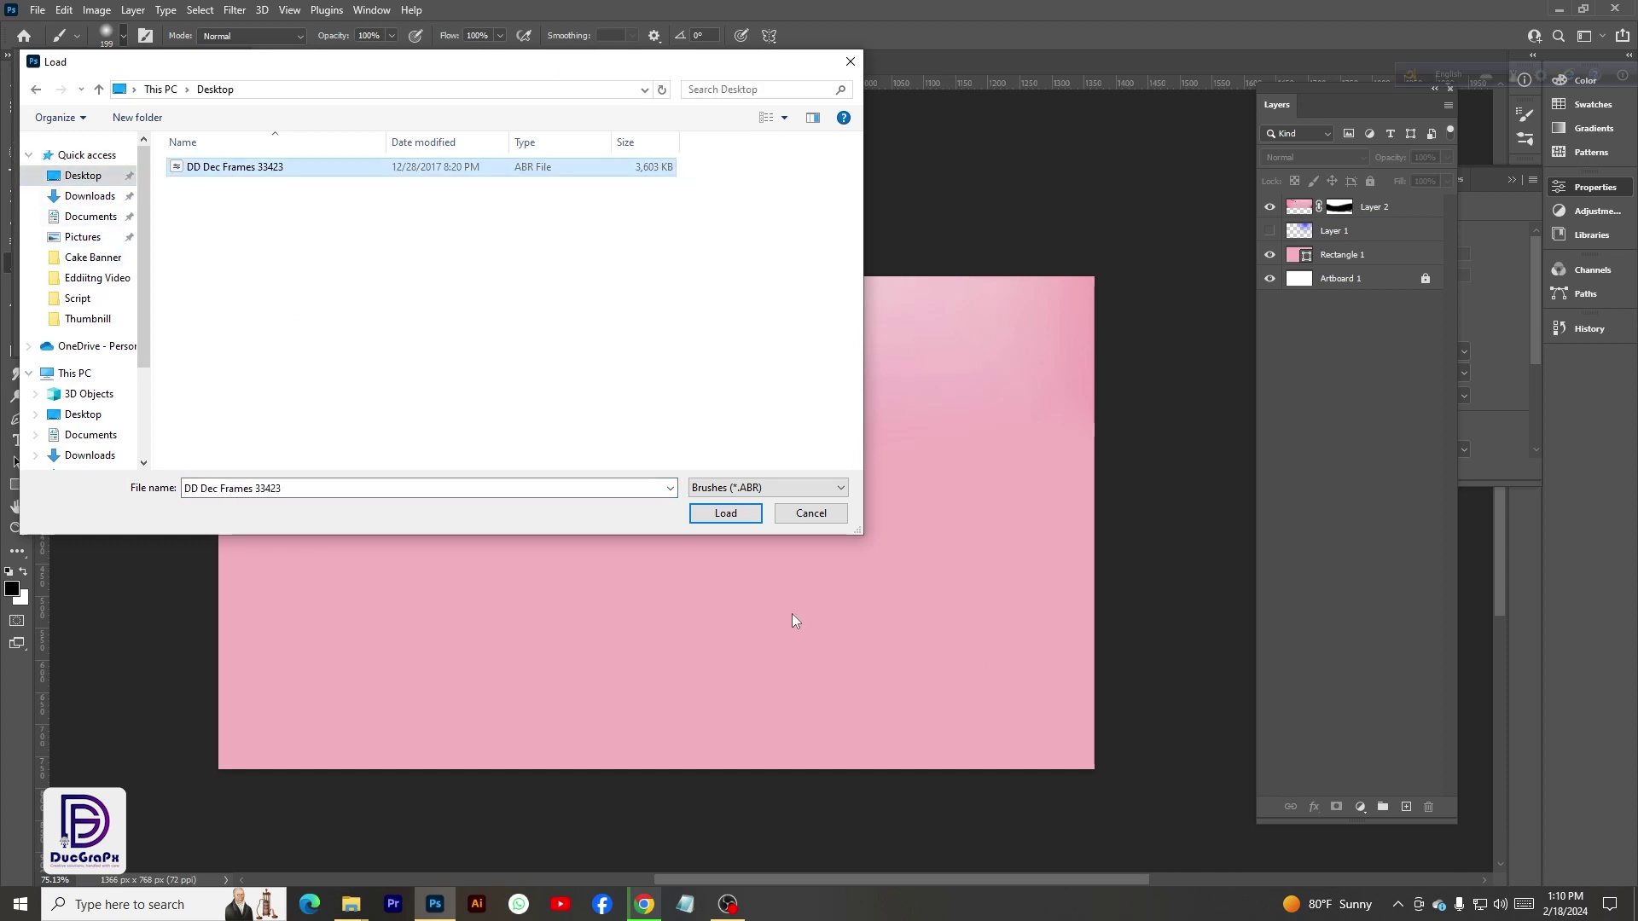
{"action": "left_click", "coordinate": [726, 513]}
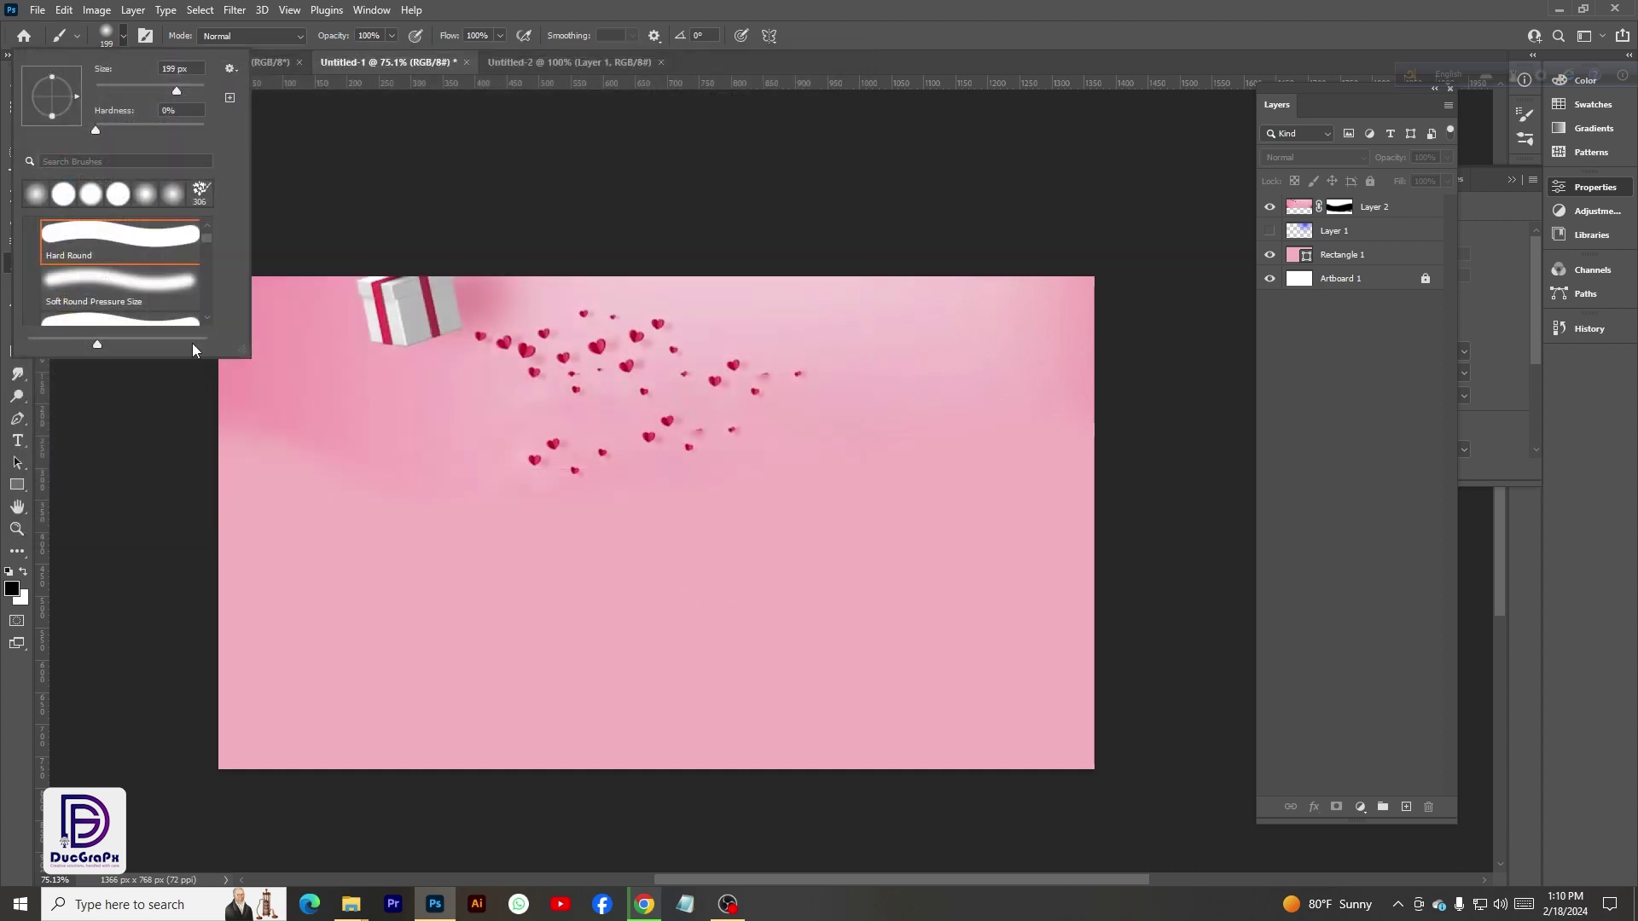
- Select the DD Frame 1 brush from the imported DD Dec Frames 33423 group
{"action": "left_click_drag", "start_coordinate": [205, 237], "coordinate": [208, 312]}
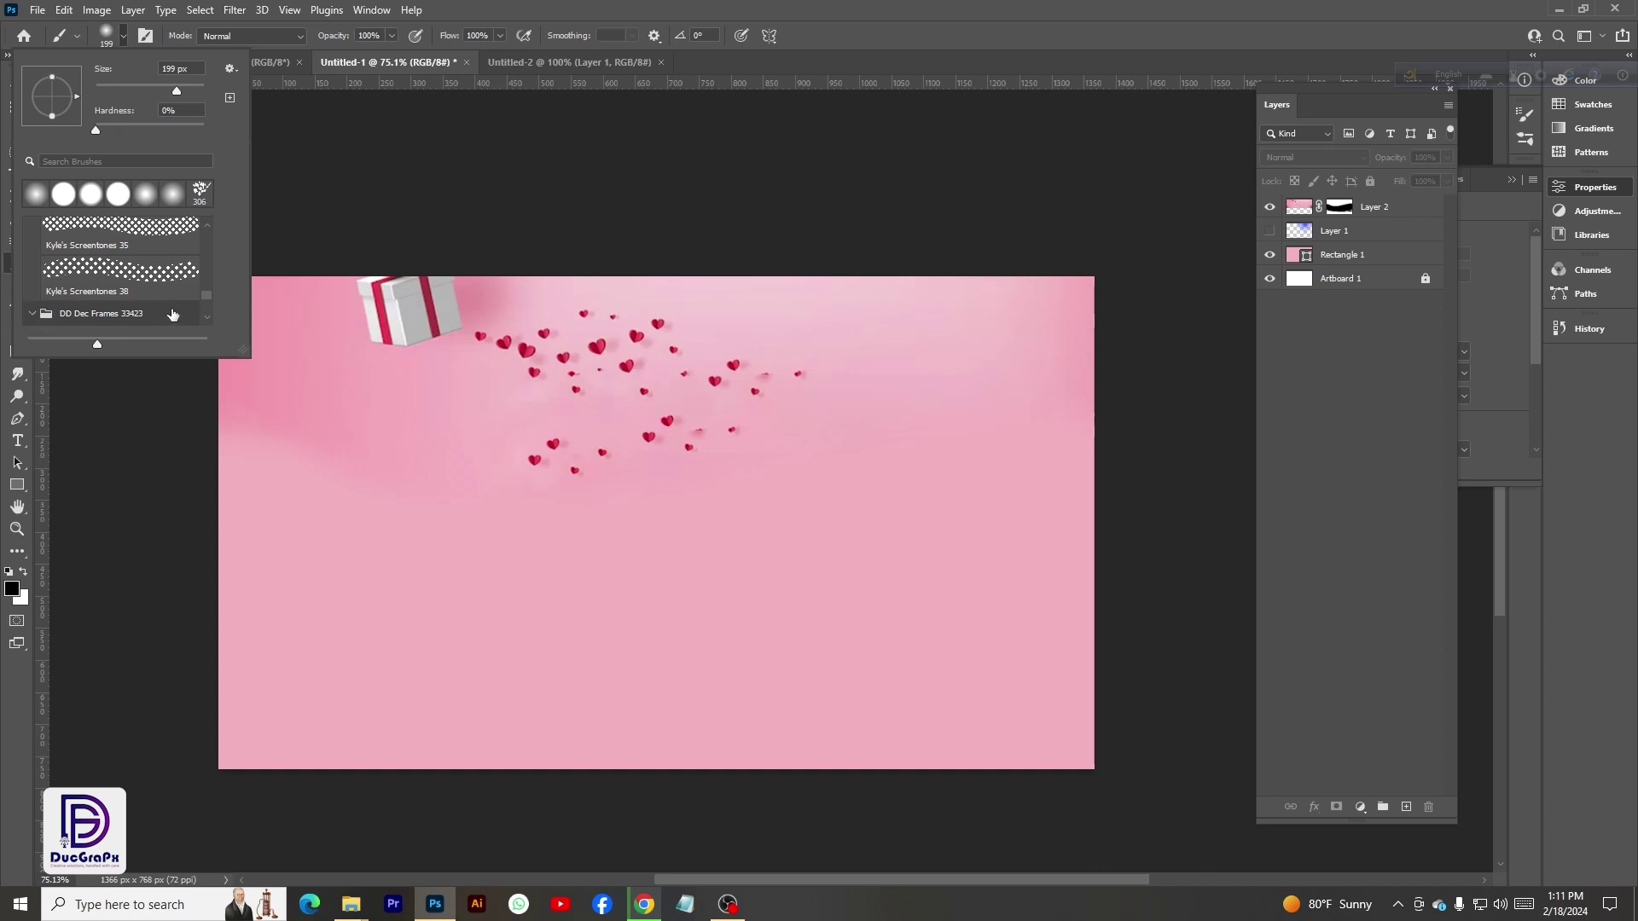
{"action": "left_click_drag", "start_coordinate": [206, 296], "coordinate": [202, 299]}
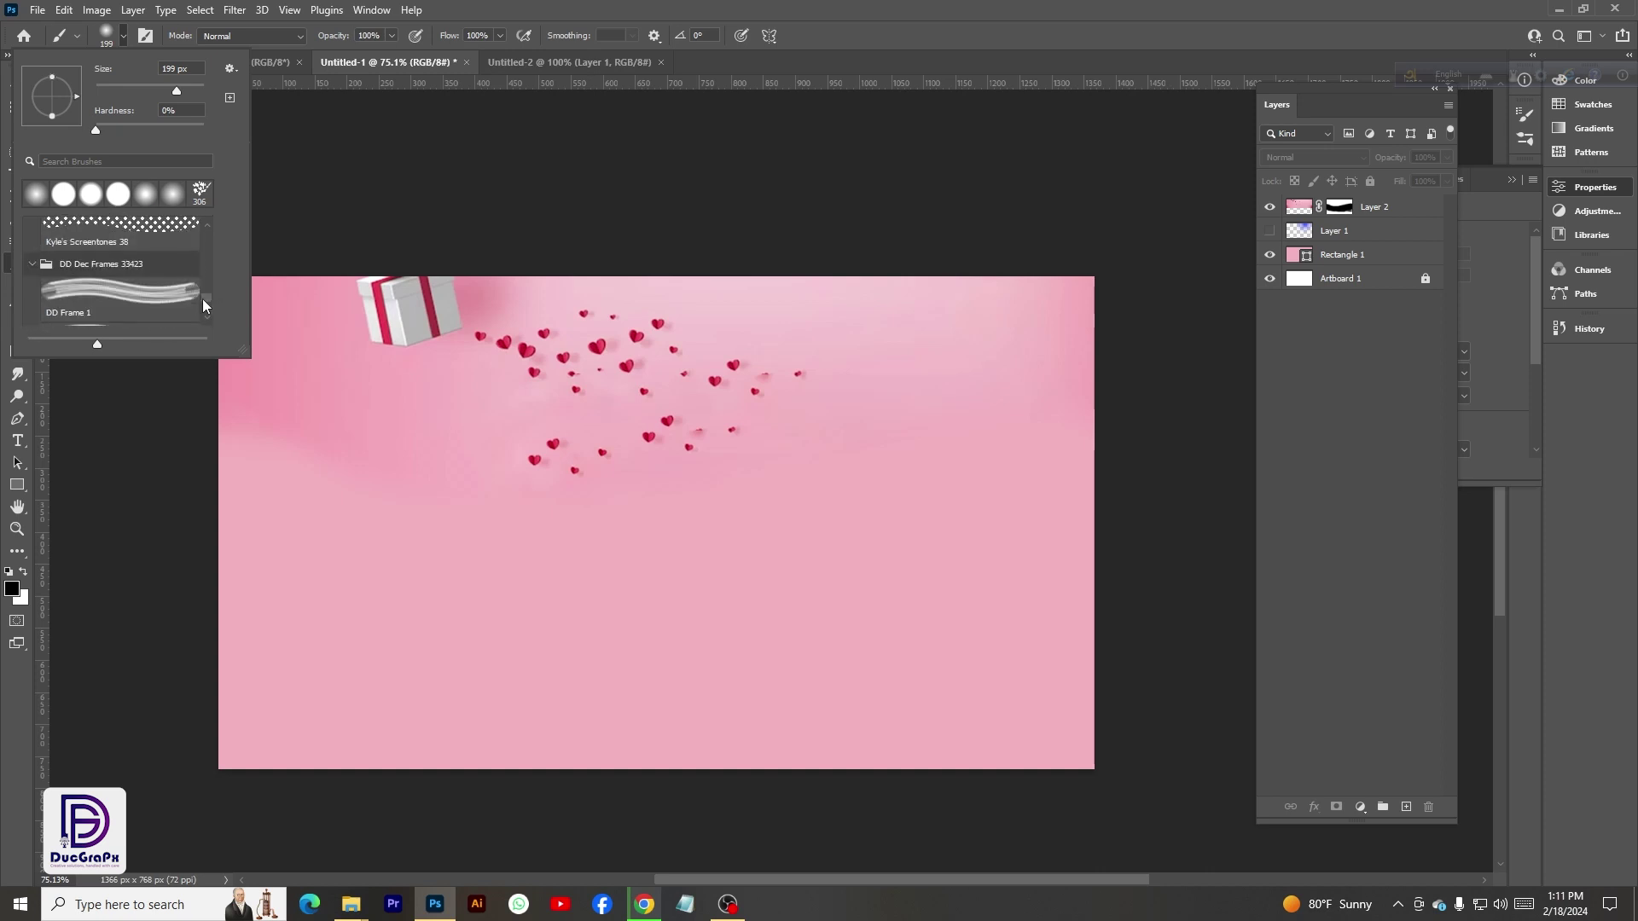
{"action": "left_click", "coordinate": [134, 302]}
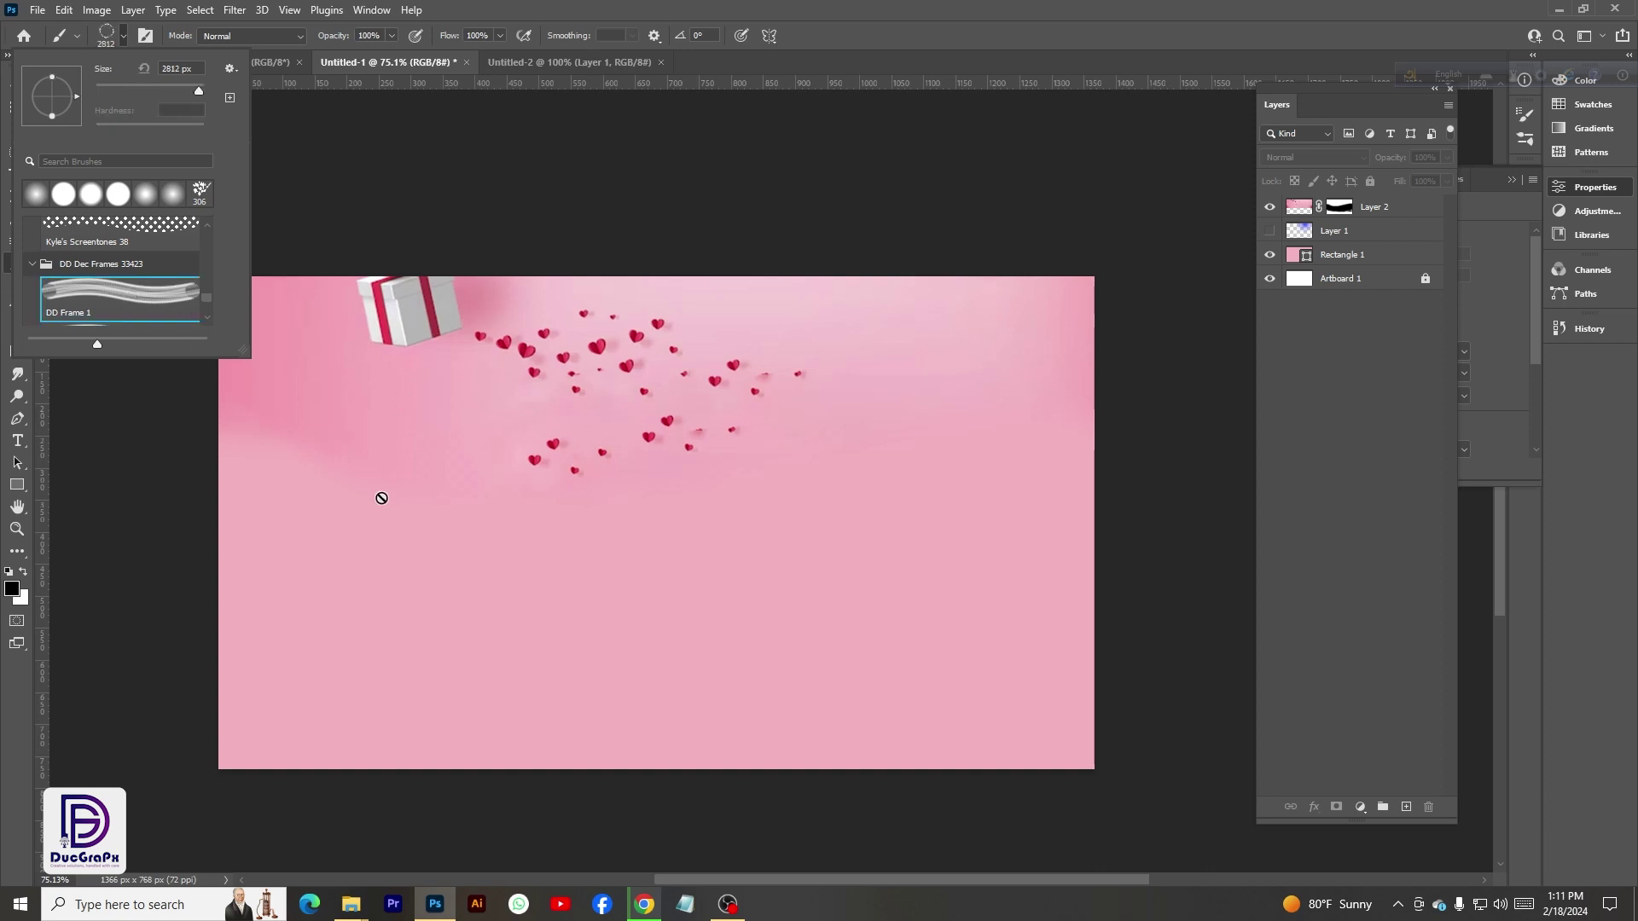
- Add a new layer, enlarge the brush to 371 px and stamp a black arrow frame on the artboard's lower-left area
{"action": "left_click", "coordinate": [1407, 807]}
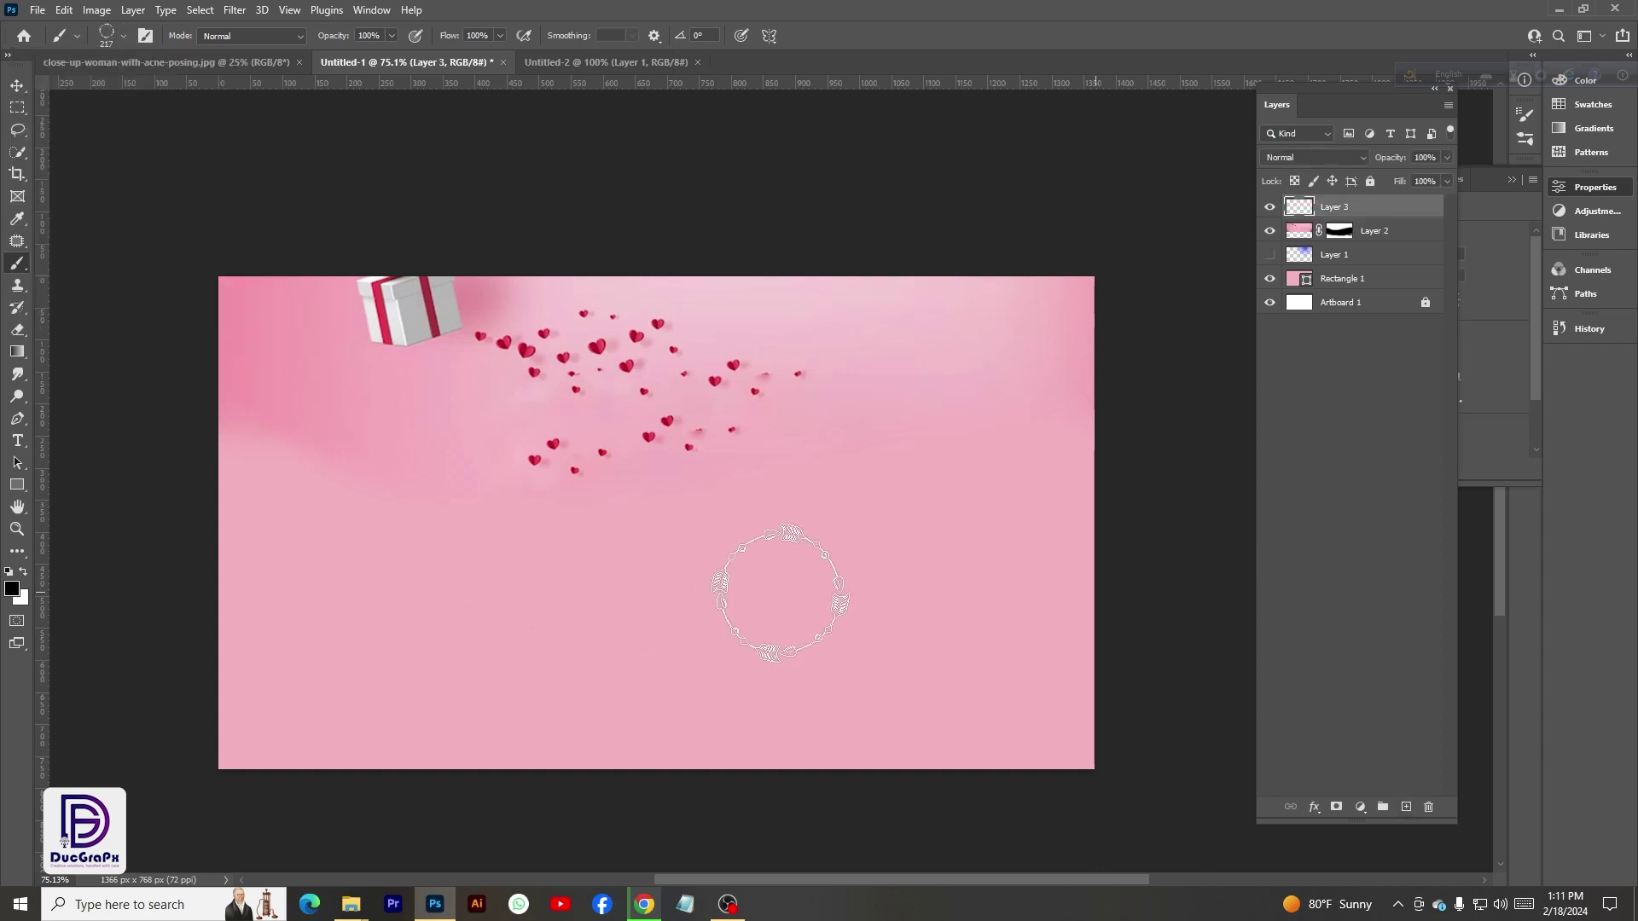
{"action": "left_click", "coordinate": [458, 628]}
{"action": "key", "text": "bracketright"}
{"action": "key", "text": "bracketright"}
{"action": "key", "text": "bracketright"}
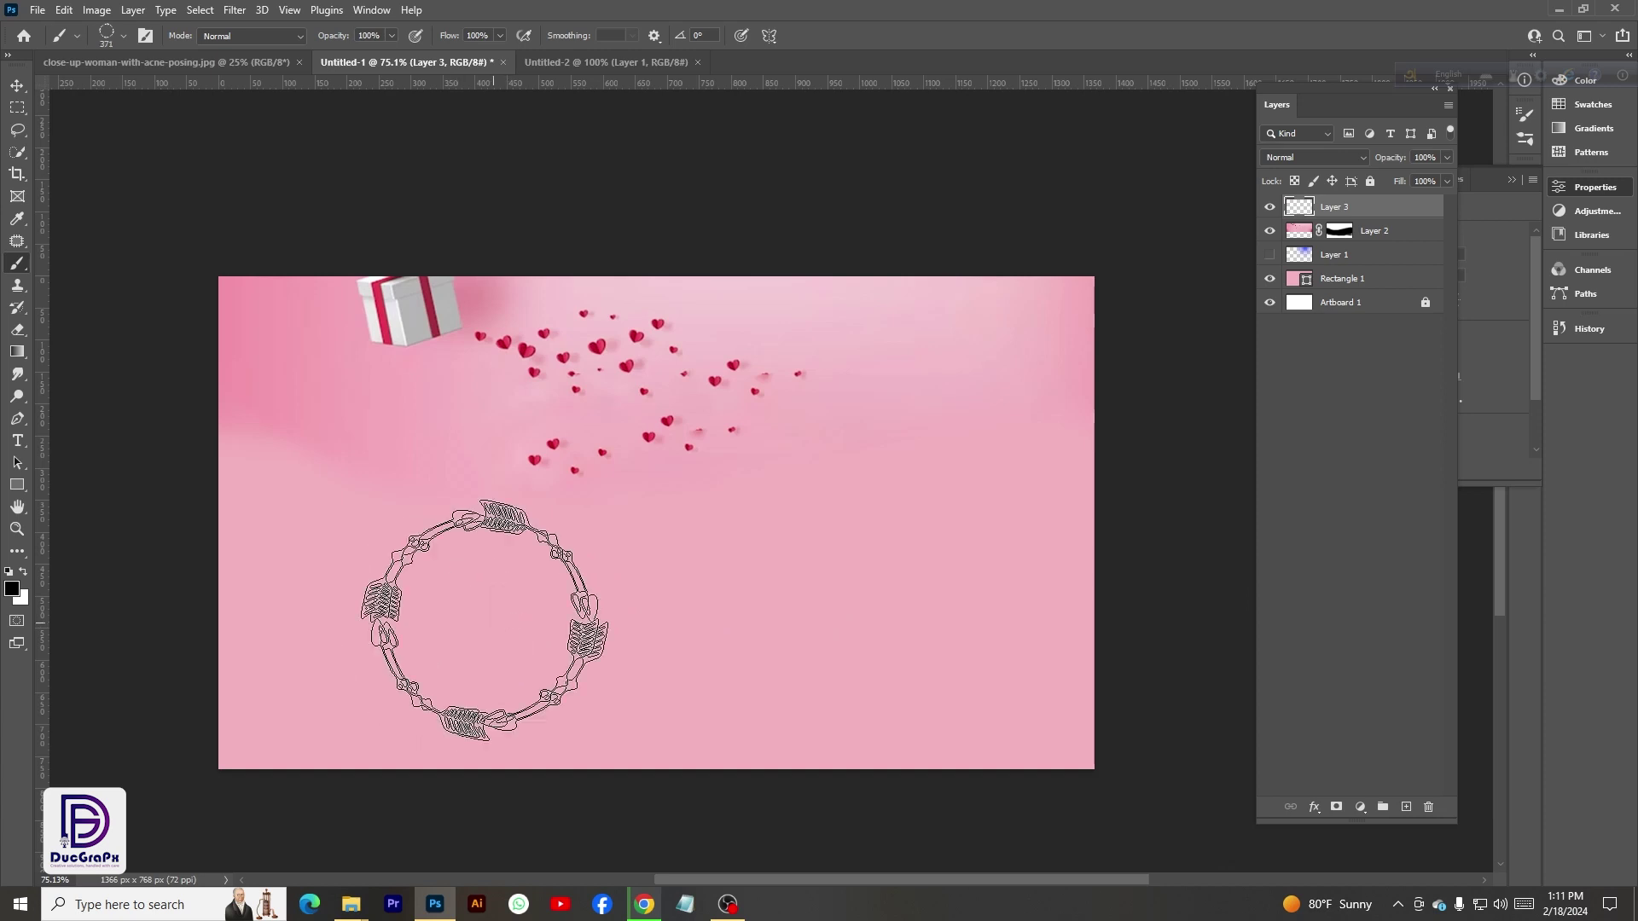
{"action": "left_click", "coordinate": [446, 600]}
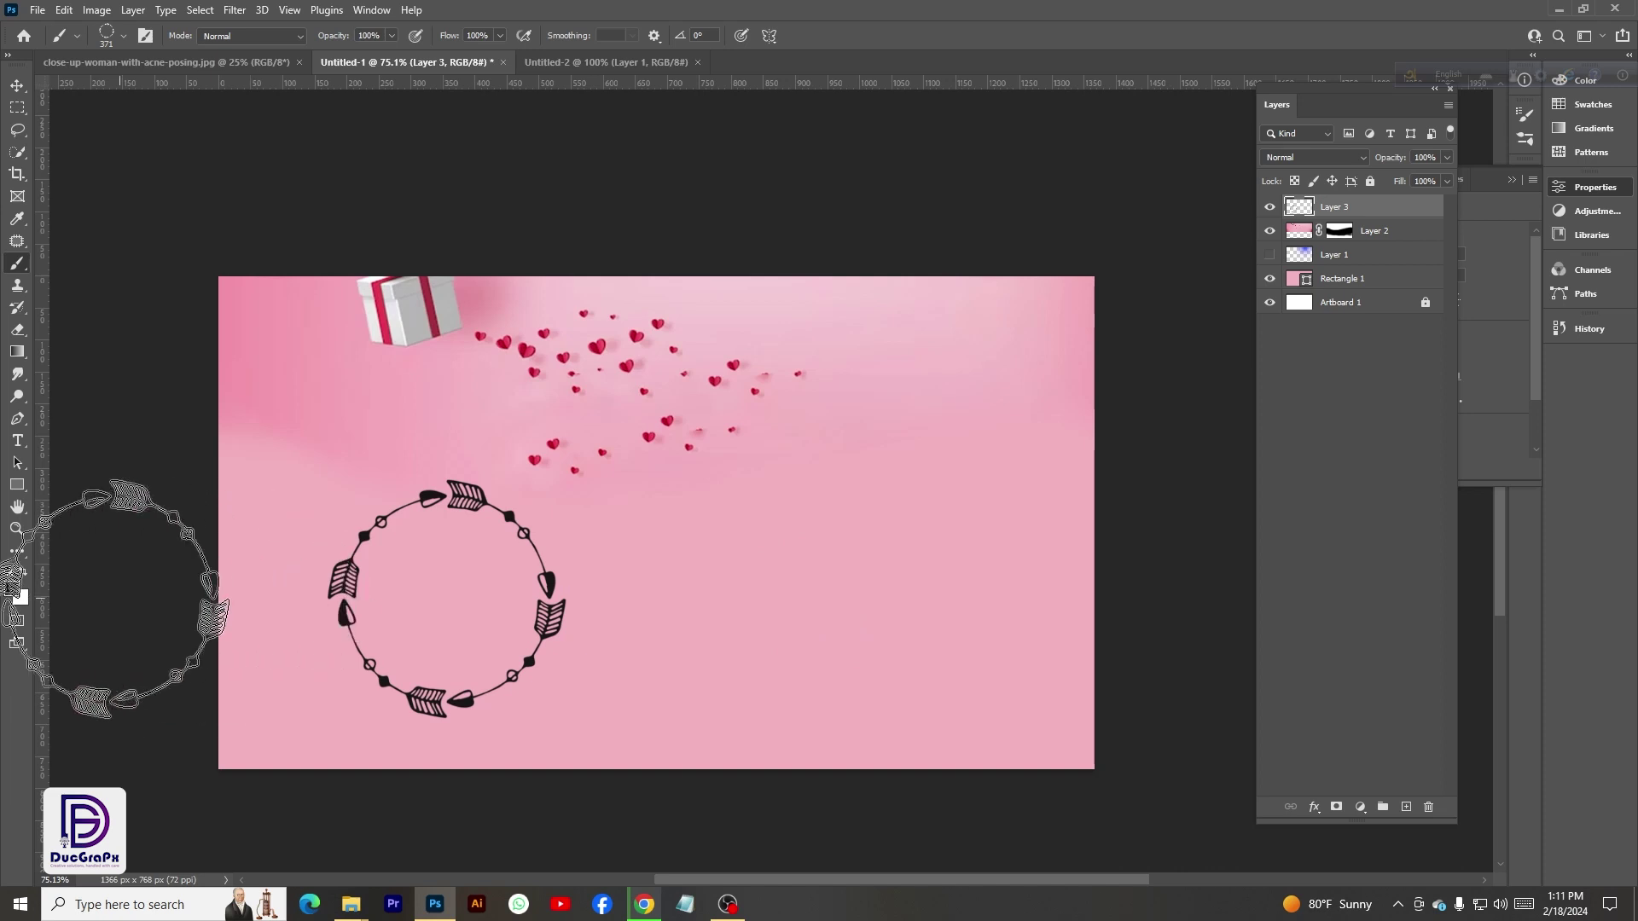
- Set the foreground color to white (ffffff) and stamp a second arrow frame beside the black one
{"action": "left_click", "coordinate": [10, 590]}
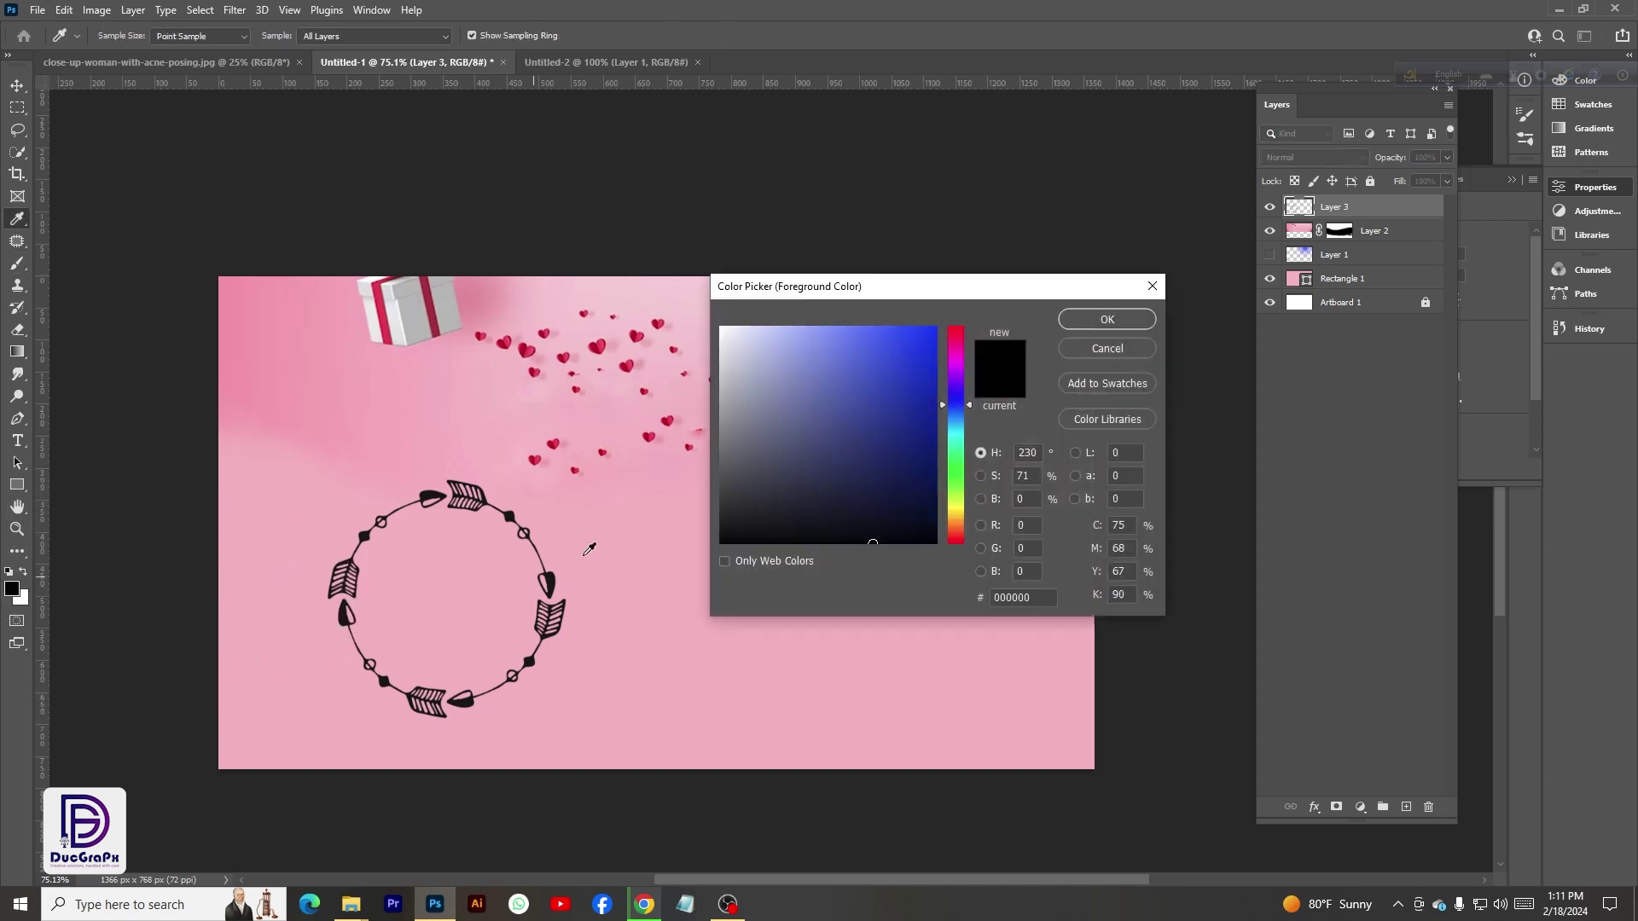
{"action": "left_click_drag", "start_coordinate": [949, 437], "coordinate": [966, 358]}
{"action": "type", "text": "ffffff"}
{"action": "left_click", "coordinate": [1090, 319]}
{"action": "key", "text": "b"}
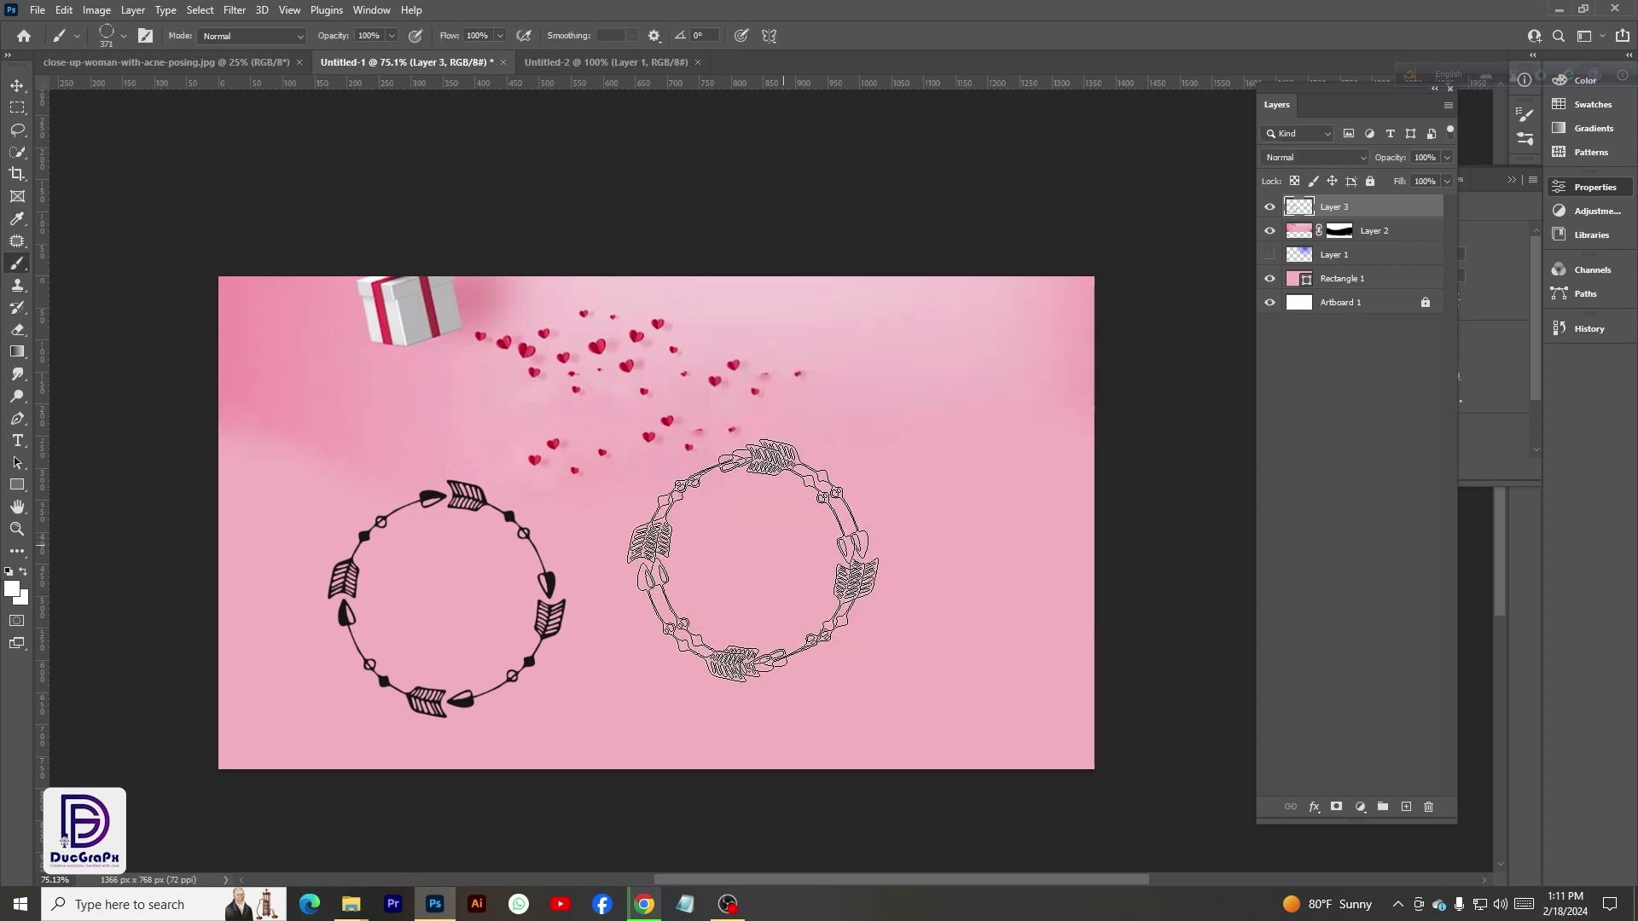
{"action": "left_click", "coordinate": [761, 578]}
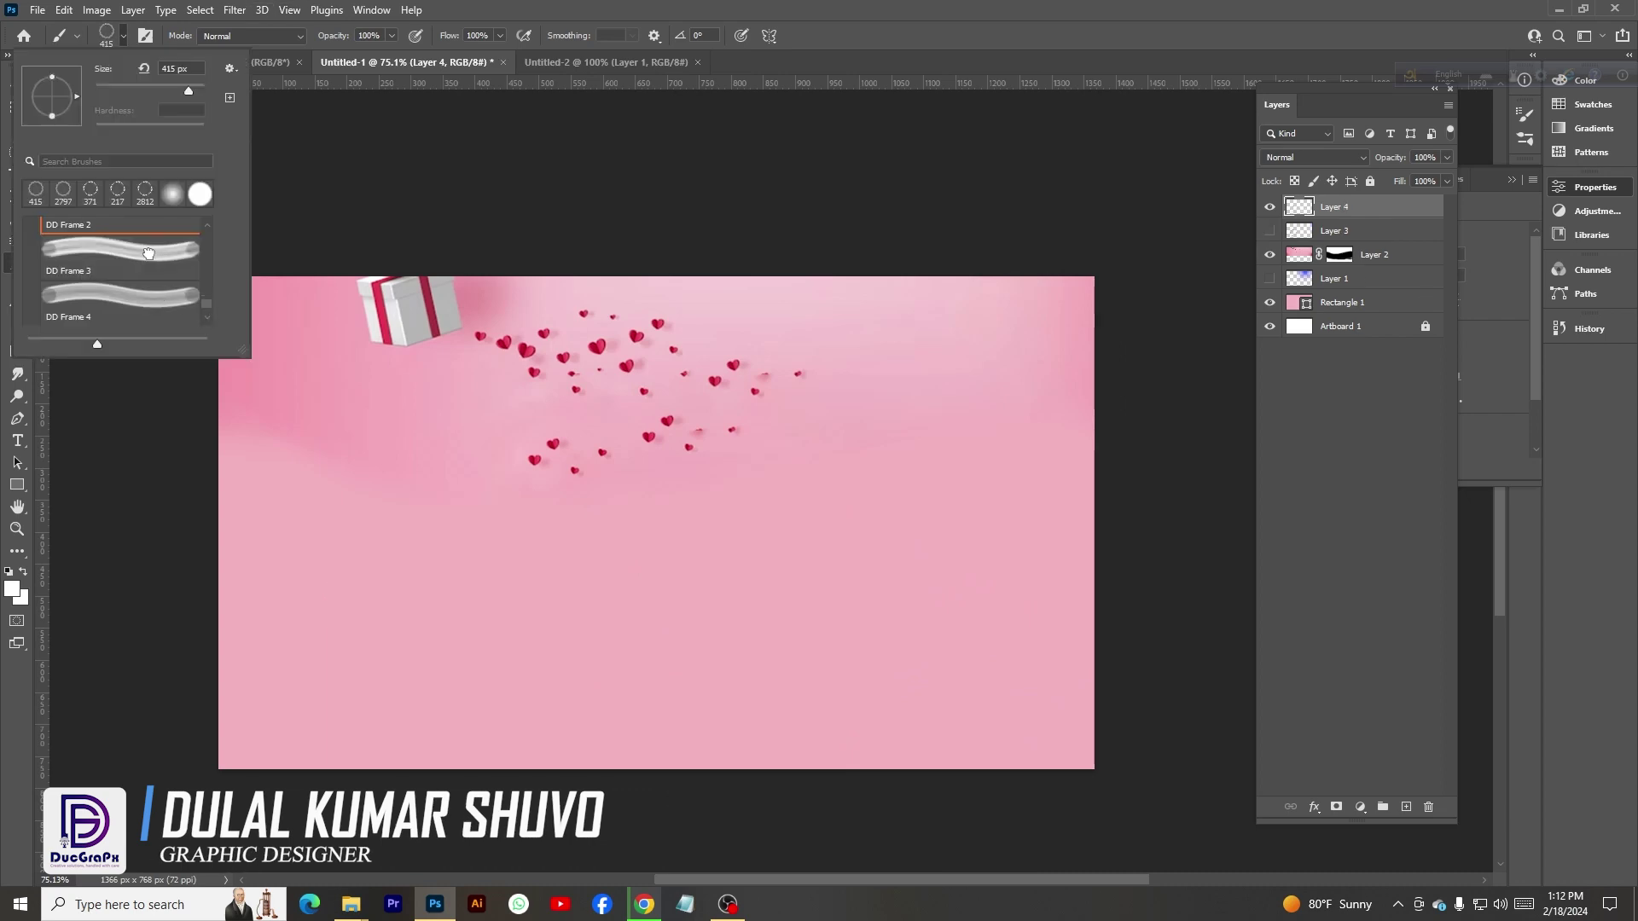
- Select the DD Frame 3 brush, reduce it to about 357 px and stamp a white floral frame on Layer 4
{"action": "left_click", "coordinate": [149, 254]}
{"action": "mouse_move", "coordinate": [529, 544]}
{"action": "left_mouse_down"}
{"action": "mouse_move", "coordinate": [217, 563]}
{"action": "mouse_move", "coordinate": [161, 532]}
{"action": "left_mouse_up"}
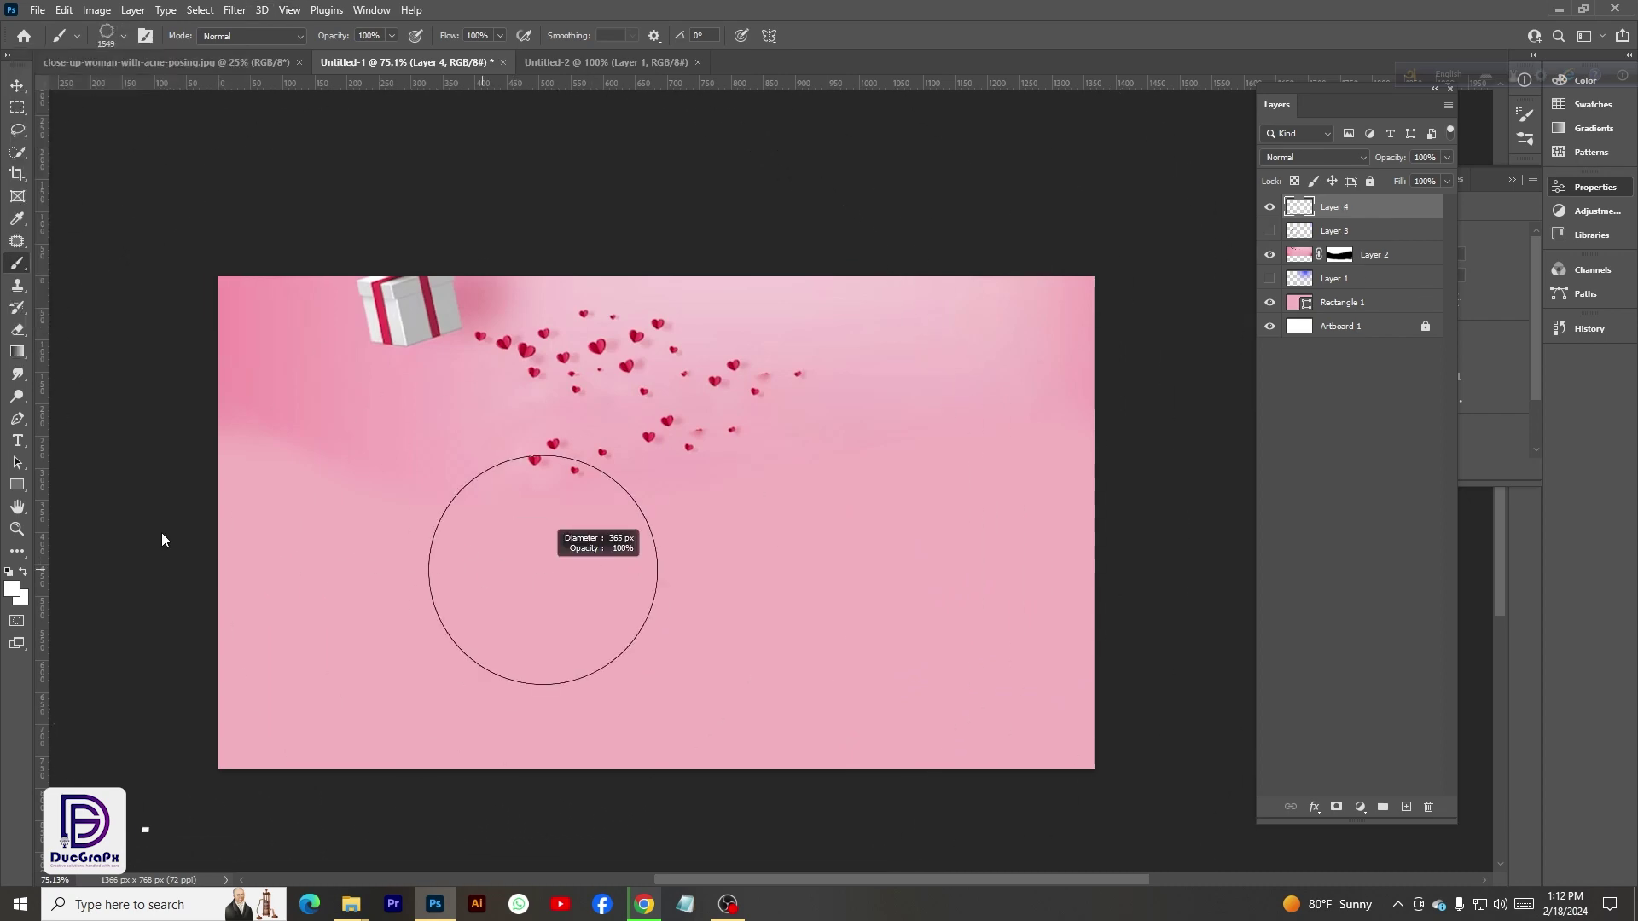
{"action": "left_click", "coordinate": [492, 640]}
{"action": "left_click", "coordinate": [479, 602]}
{"action": "key", "text": "ctrl+z"}
{"action": "left_click", "coordinate": [683, 607]}
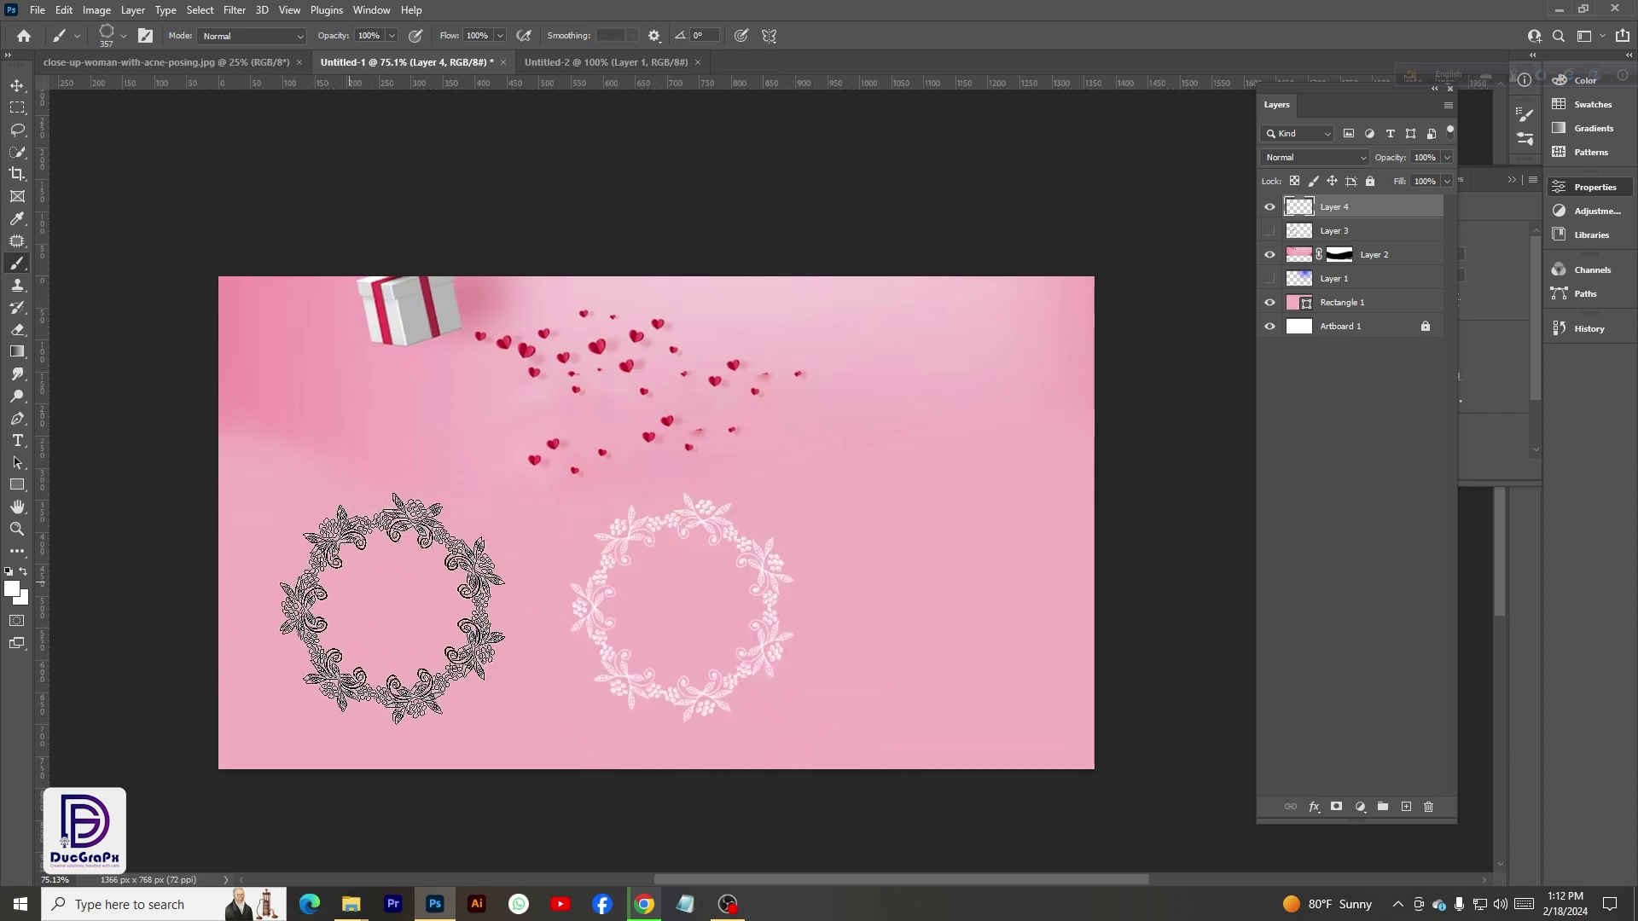
- Set the foreground color to blue (1300cd) and stamp another floral frame to the left of the white one
{"action": "left_click", "coordinate": [12, 588]}
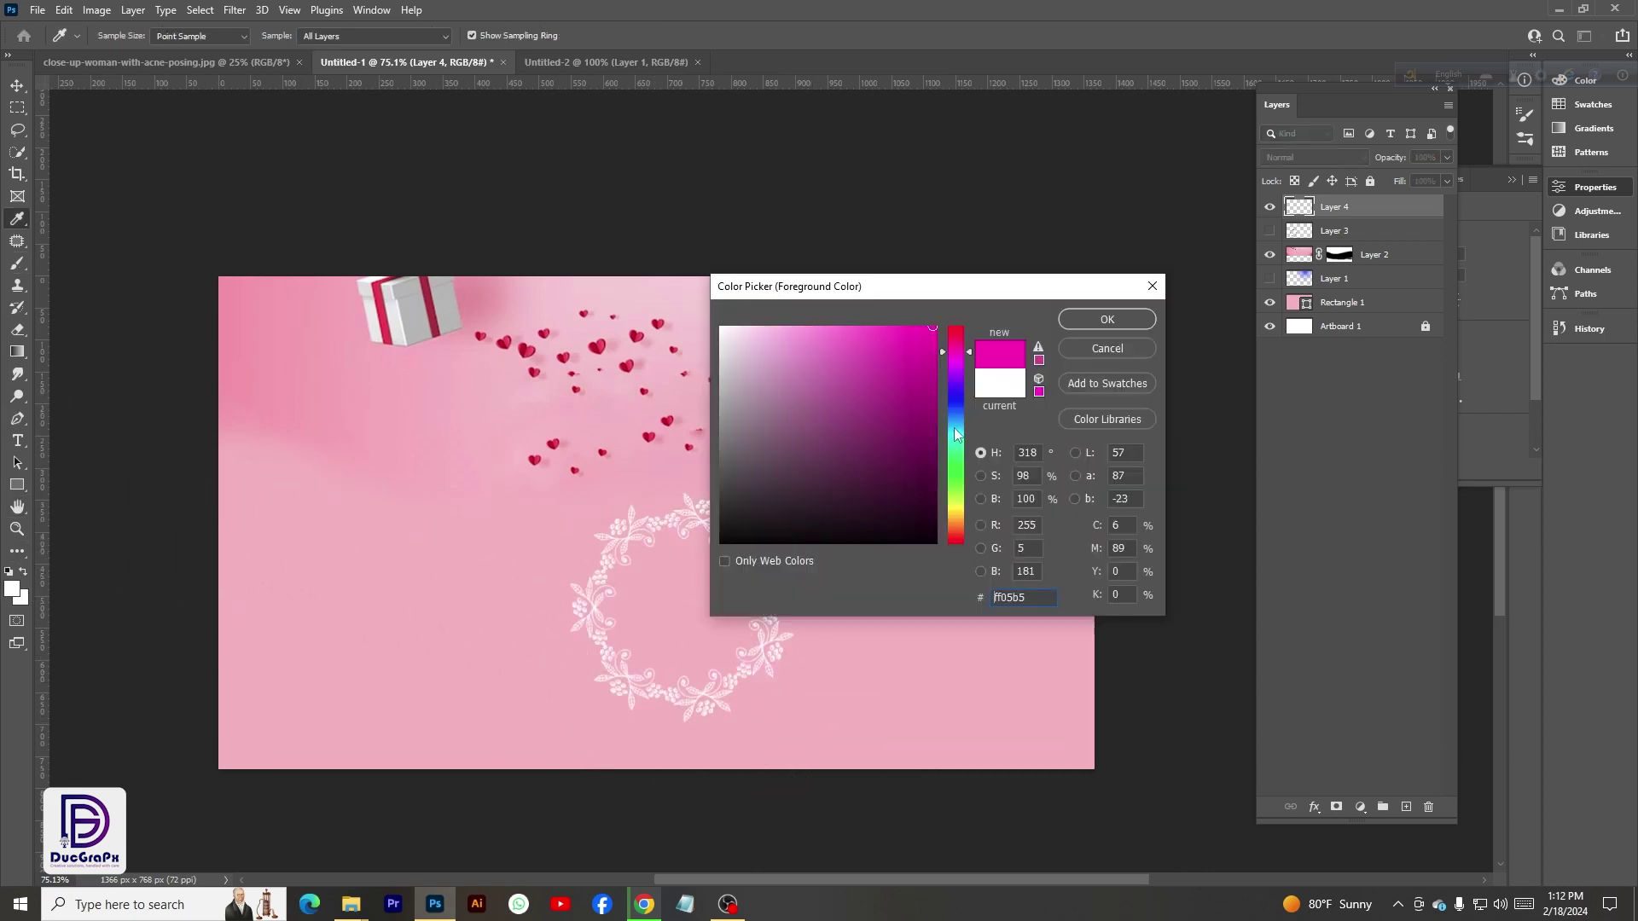
{"action": "left_click_drag", "start_coordinate": [954, 427], "coordinate": [958, 395]}
{"action": "left_click_drag", "start_coordinate": [931, 339], "coordinate": [936, 366]}
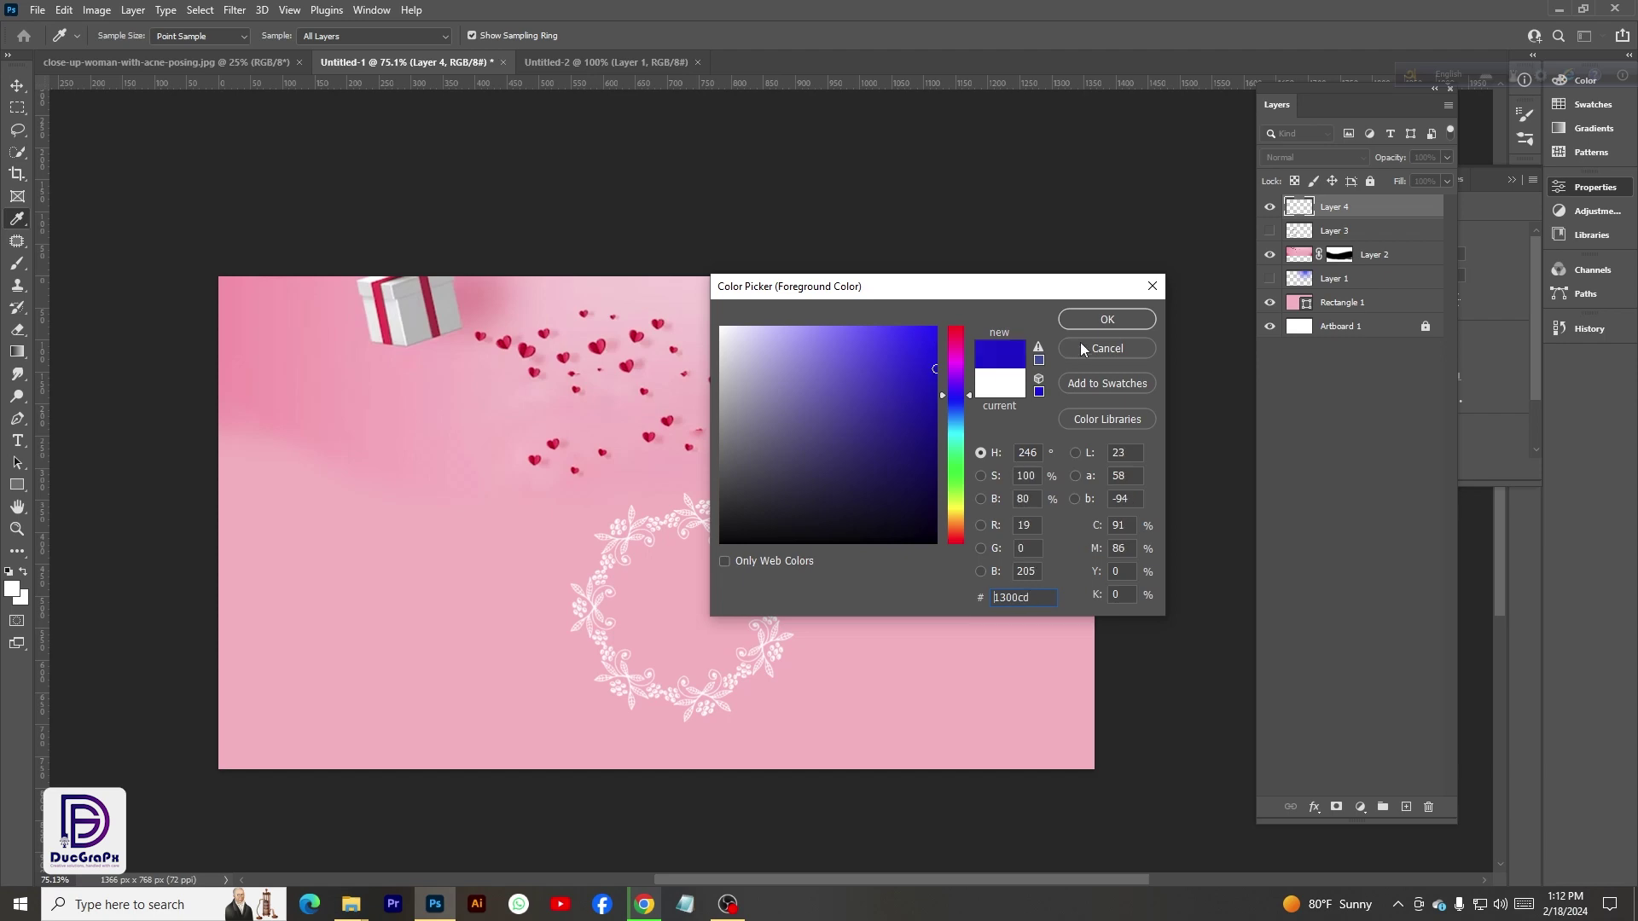
{"action": "left_click", "coordinate": [1107, 319]}
{"action": "left_click", "coordinate": [392, 530]}
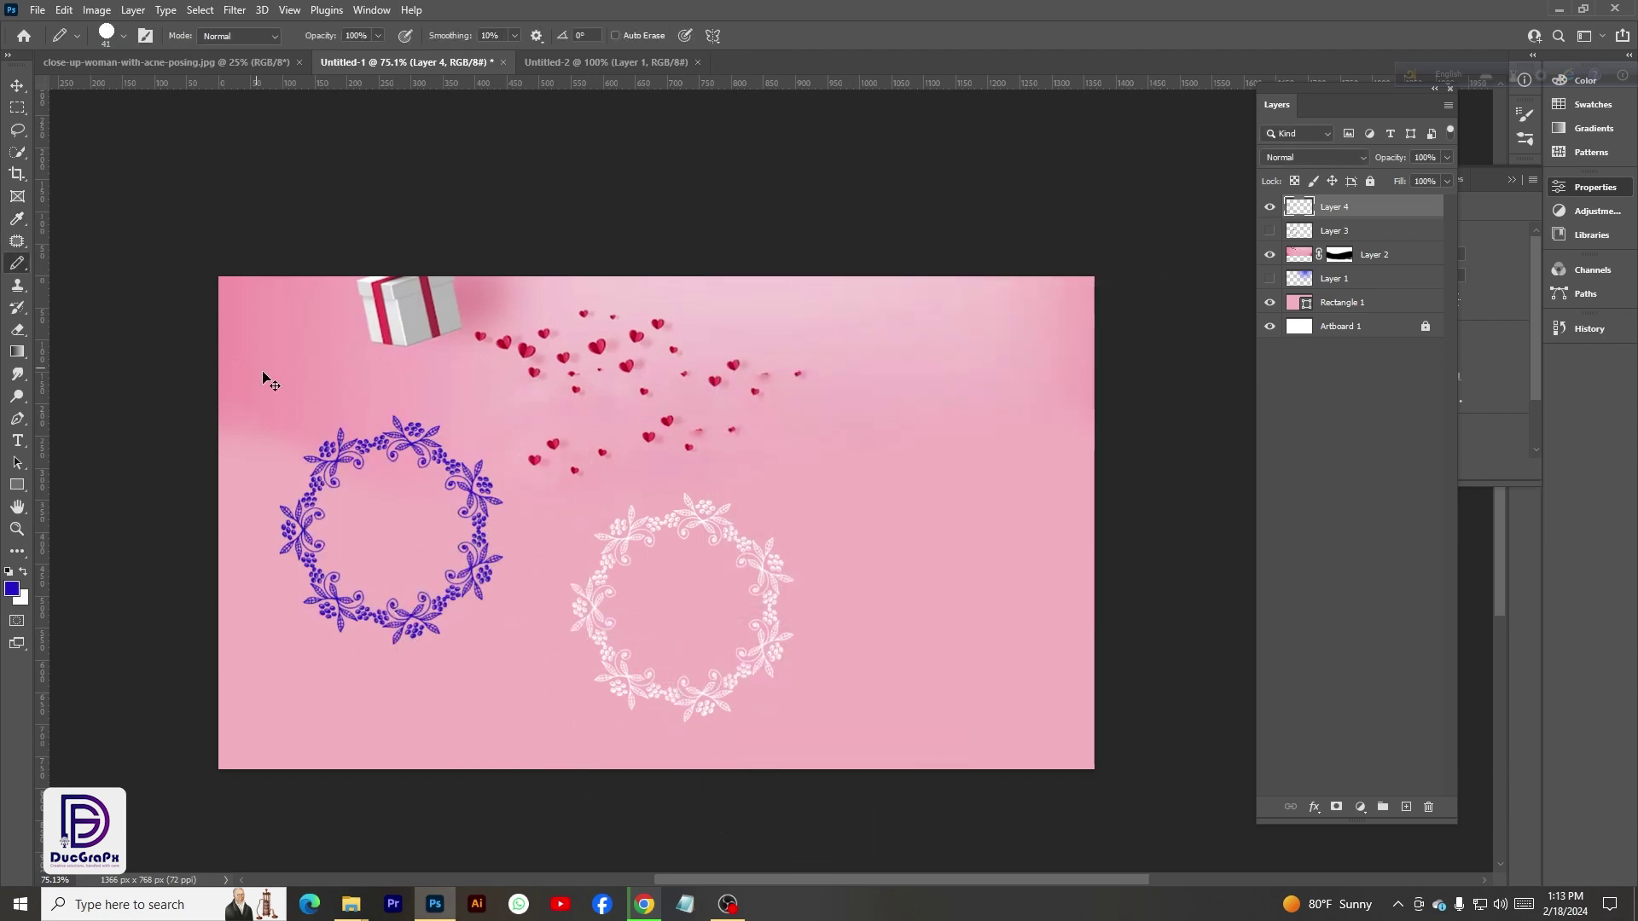
- Choose the Pencil Tool, reduce its size to 12 px and draw a wavy blue line above the white frame's right side
{"action": "right_click", "coordinate": [10, 263]}
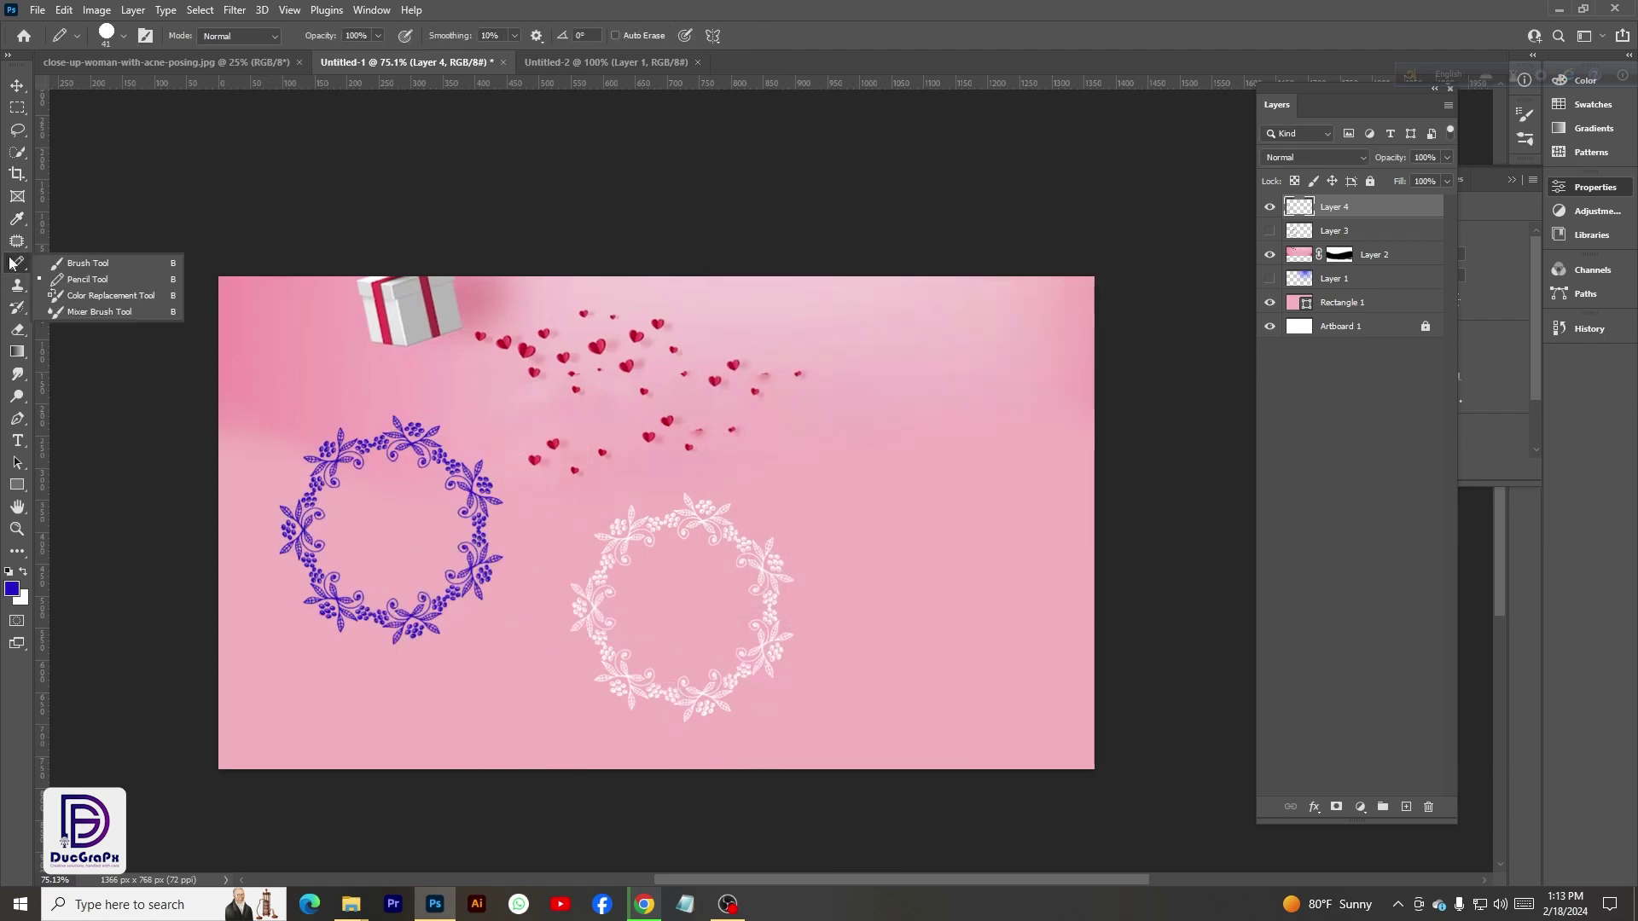
{"action": "left_click", "coordinate": [54, 281]}
{"action": "left_click_drag", "start_coordinate": [604, 522], "coordinate": [587, 522]}
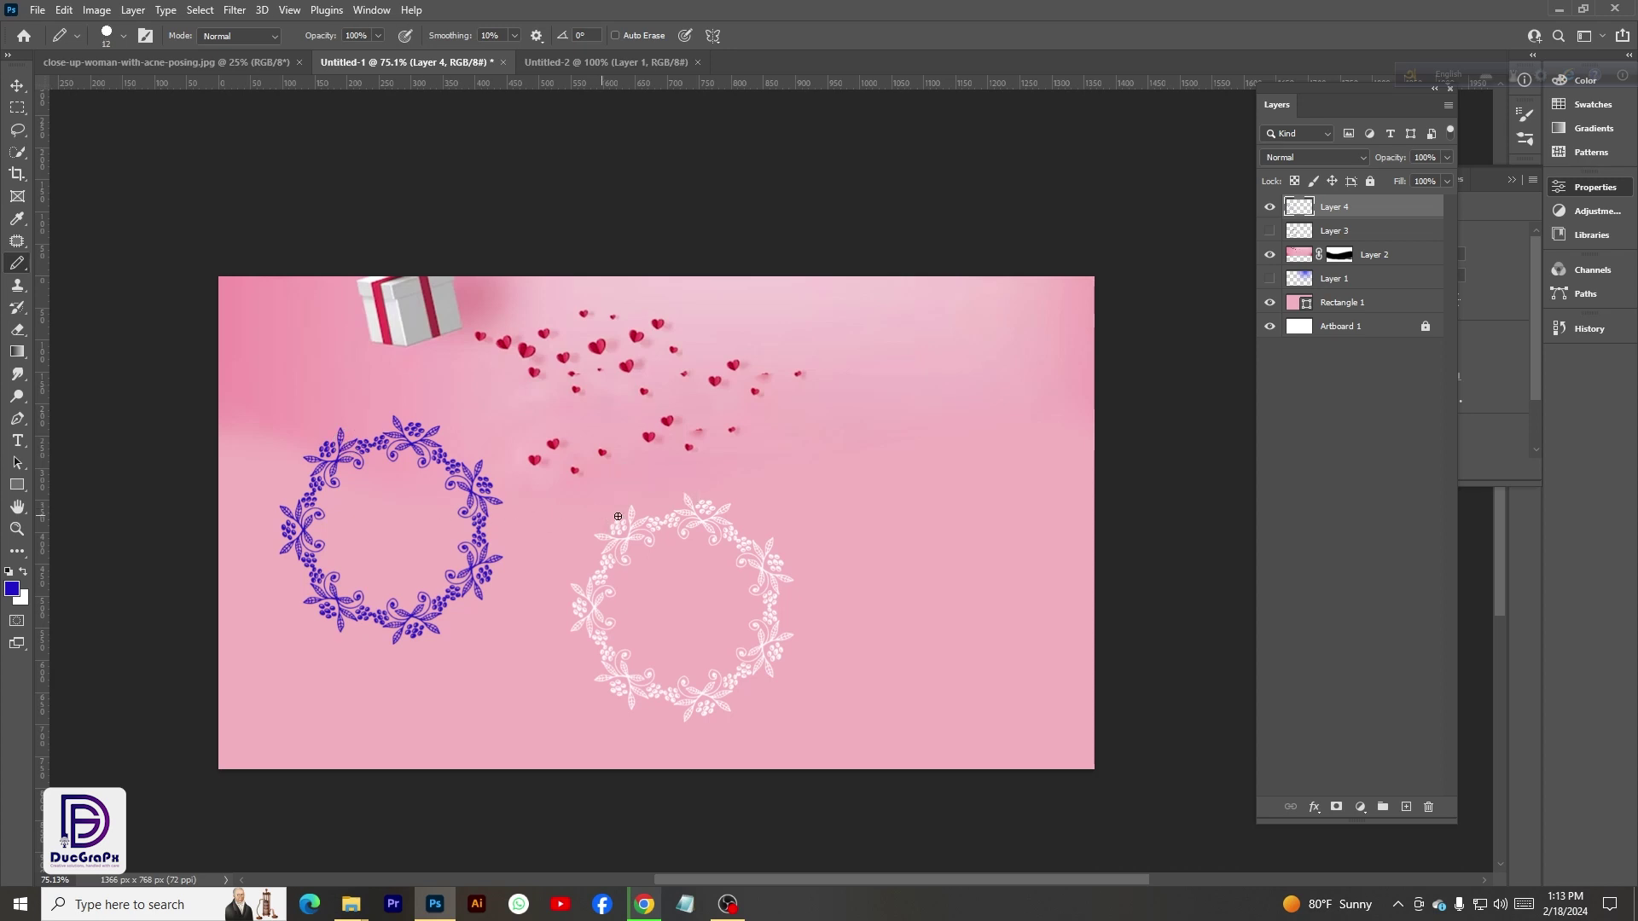
{"action": "mouse_move", "coordinate": [769, 474]}
{"action": "left_mouse_down"}
{"action": "mouse_move", "coordinate": [952, 463]}
{"action": "mouse_move", "coordinate": [1018, 437]}
{"action": "left_mouse_up"}
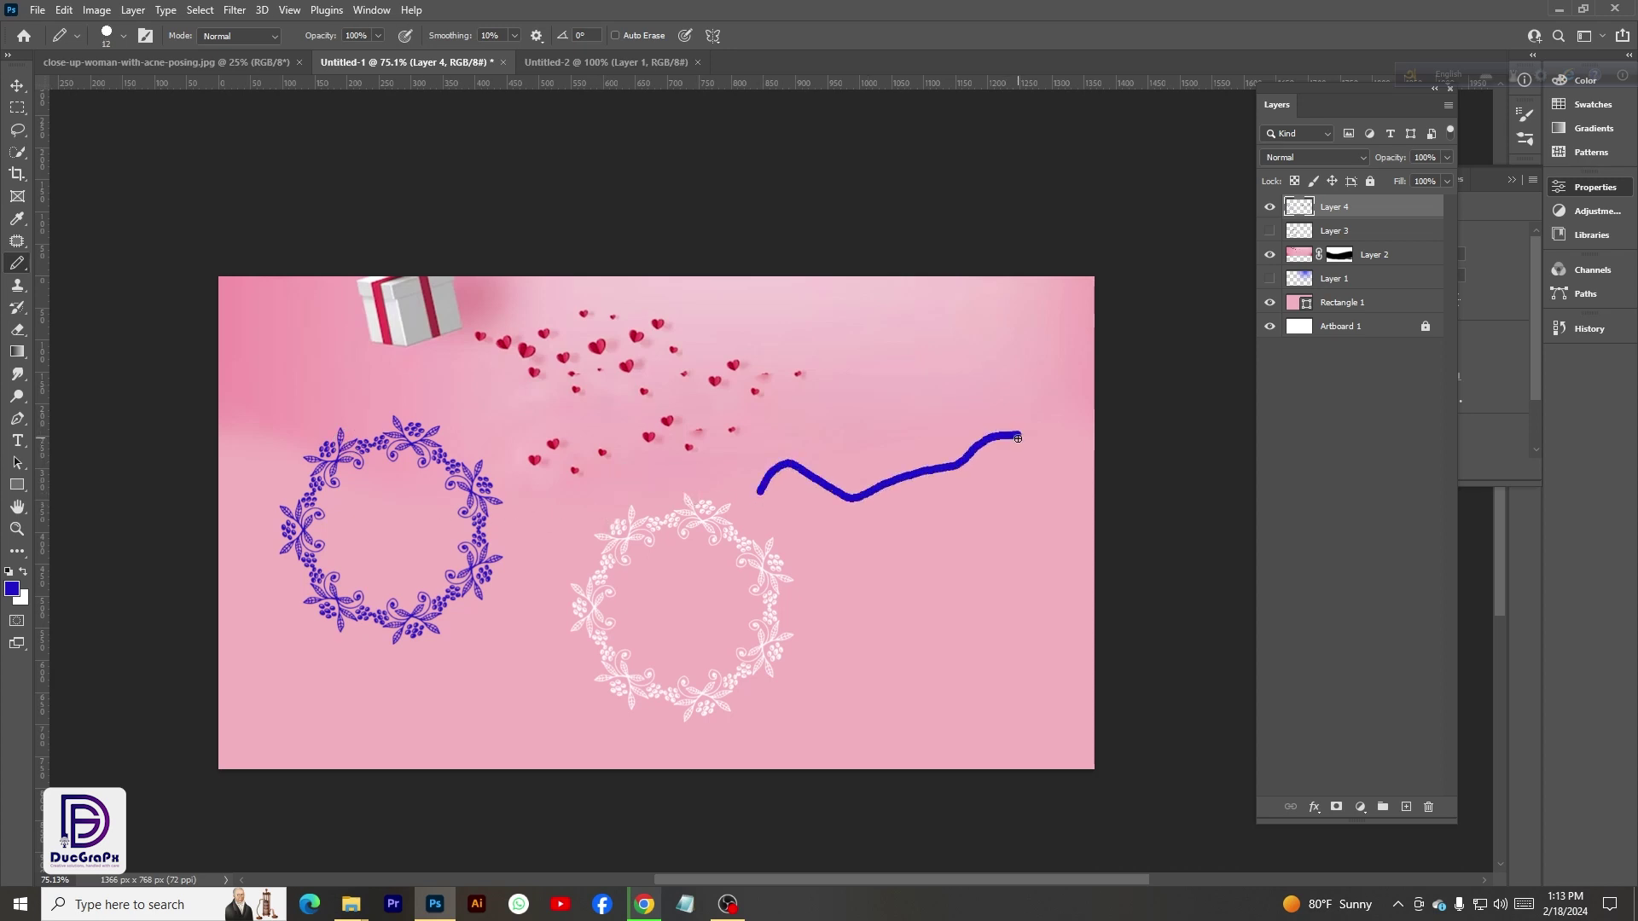
- Choose the Color Replacement Tool and switch to the close-up-woman-with-acne-posing.jpg document
{"action": "right_click", "coordinate": [22, 263]}
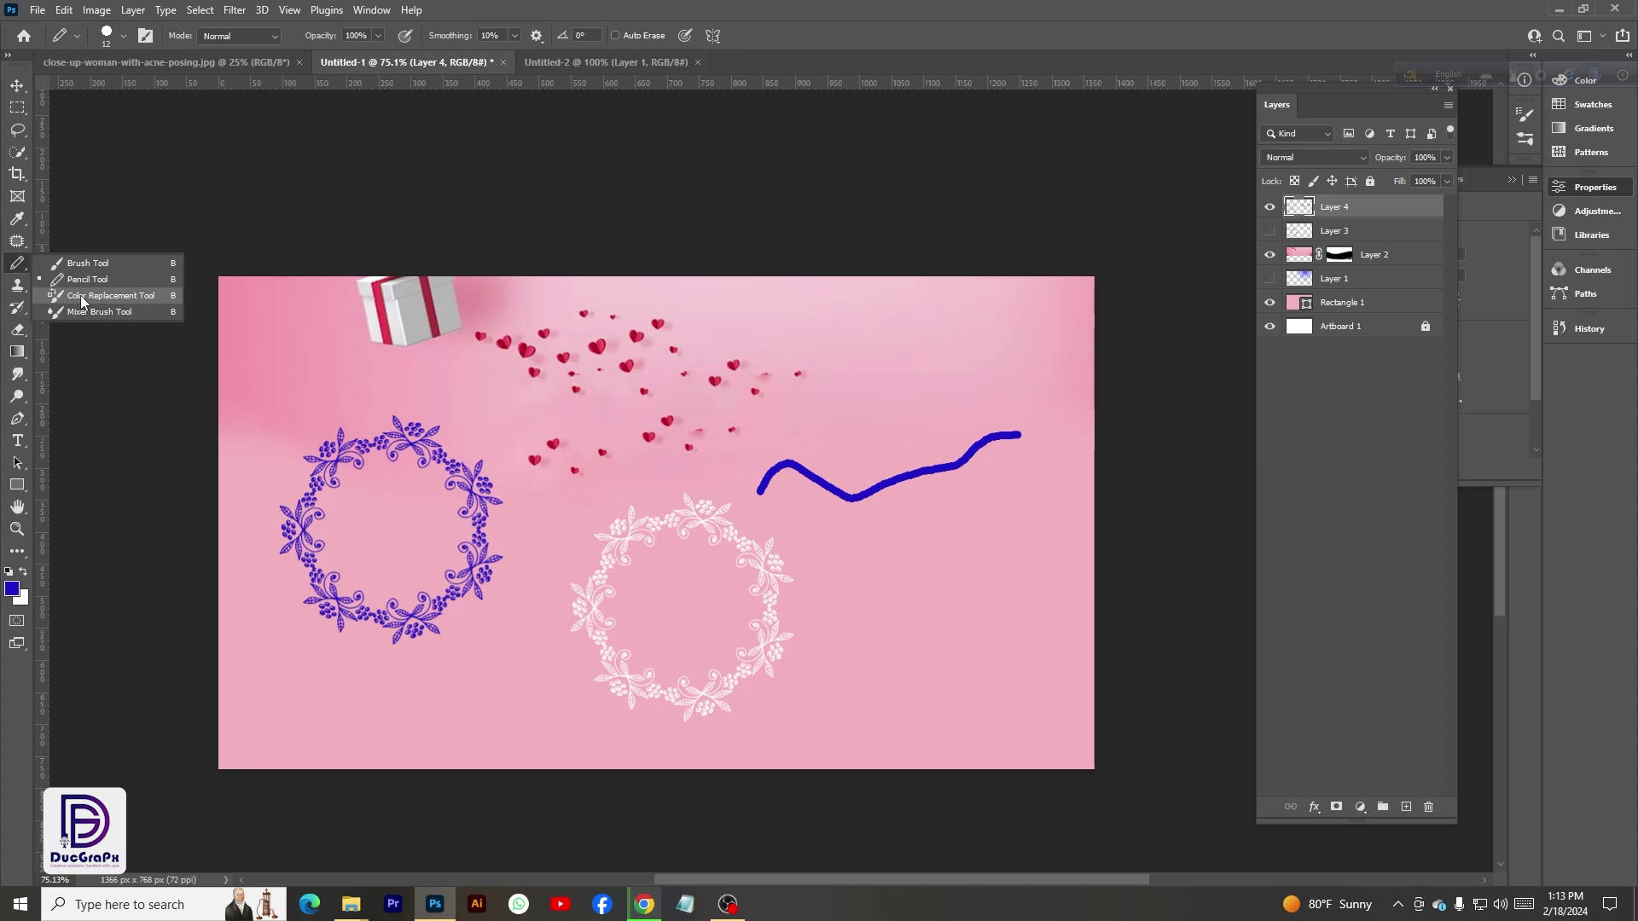
{"action": "left_click", "coordinate": [90, 298]}
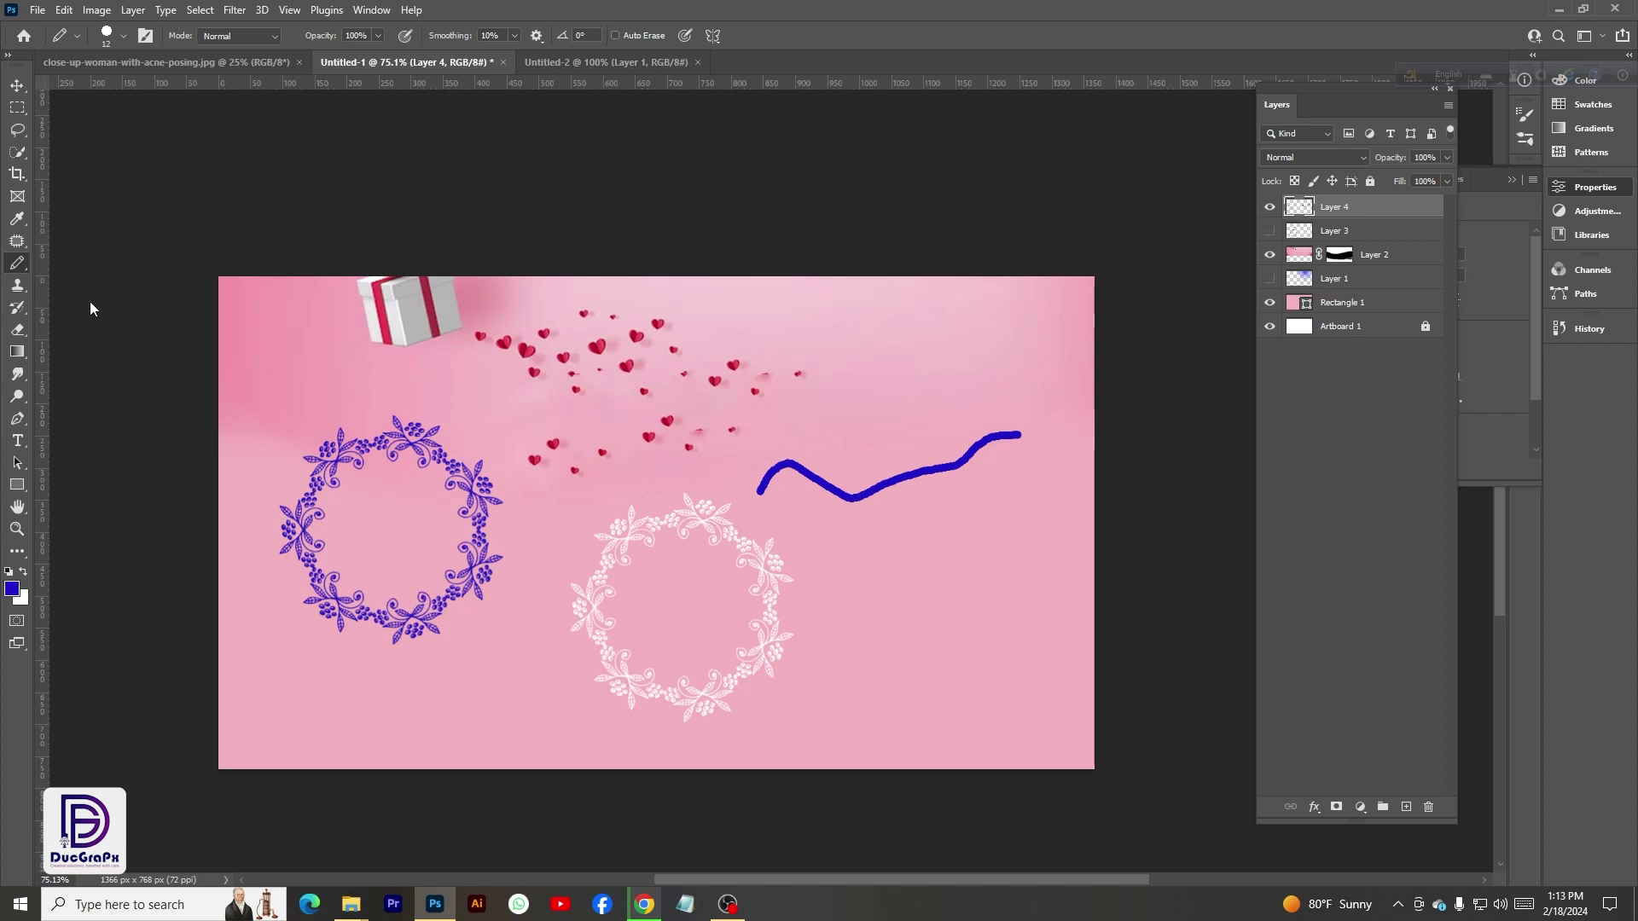
{"action": "left_click", "coordinate": [174, 63]}
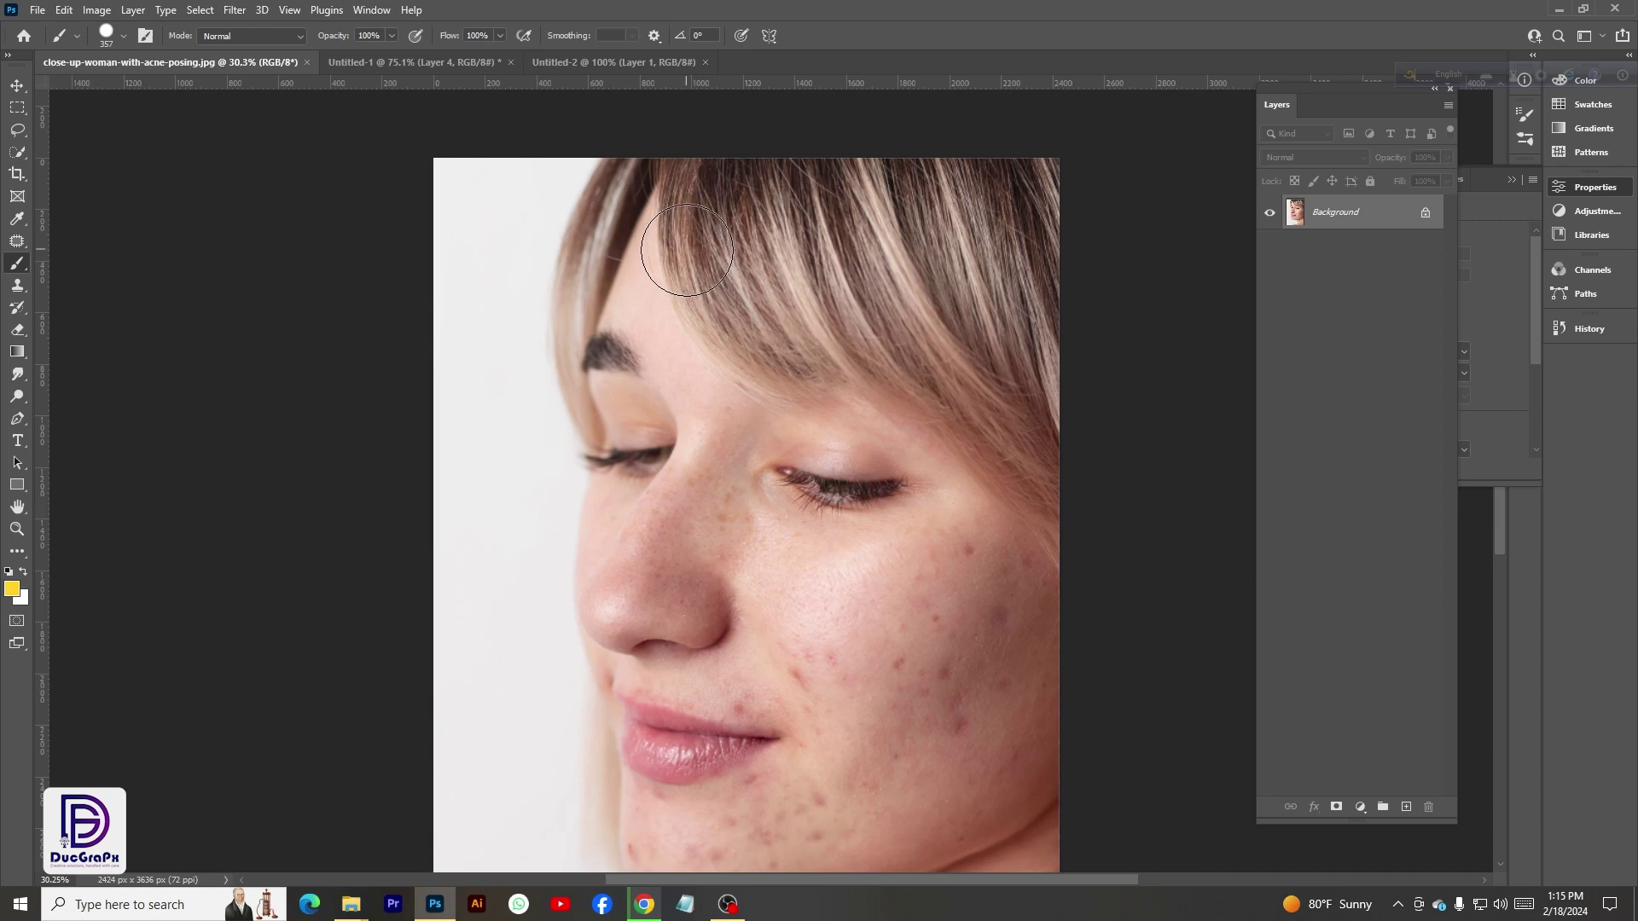
- Try a yellow Brush stroke across the woman's hair and undo it
{"action": "mouse_move", "coordinate": [686, 250]}
{"action": "left_mouse_down"}
{"action": "mouse_move", "coordinate": [723, 263]}
{"action": "mouse_move", "coordinate": [778, 242]}
{"action": "mouse_move", "coordinate": [968, 266]}
{"action": "left_mouse_up"}
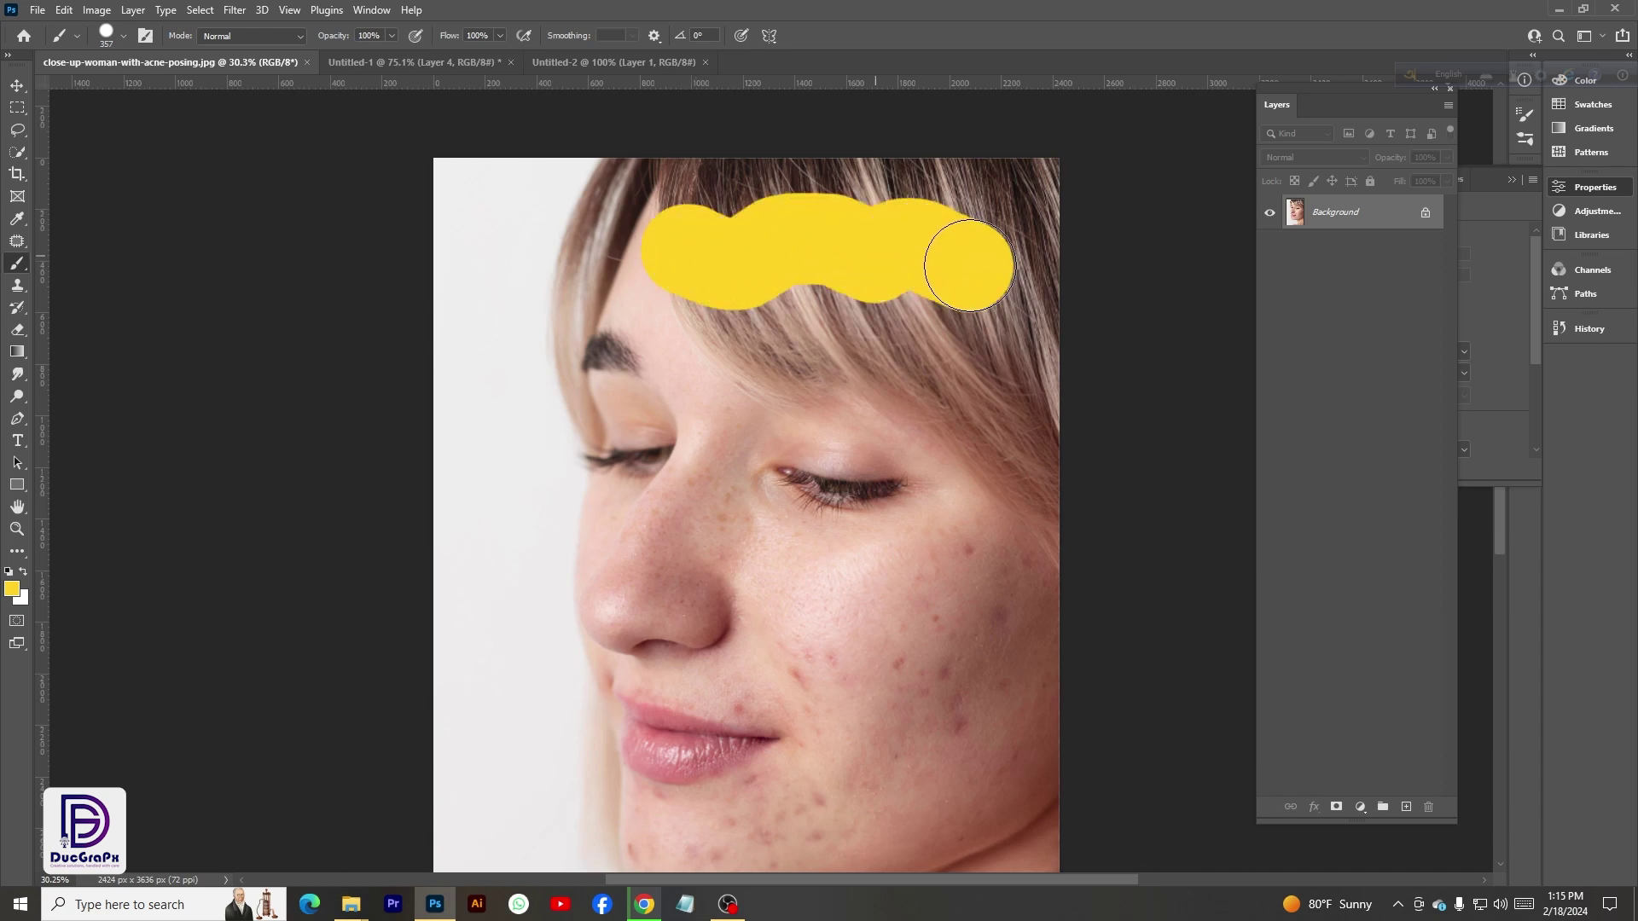
{"action": "key", "text": "ctrl+z"}
- Recolor the woman's fringe yellow with the Color Replacement Tool, setting the tolerance to 12% and the brush size to 158 px
{"action": "left_click_drag", "start_coordinate": [17, 263], "coordinate": [71, 297]}
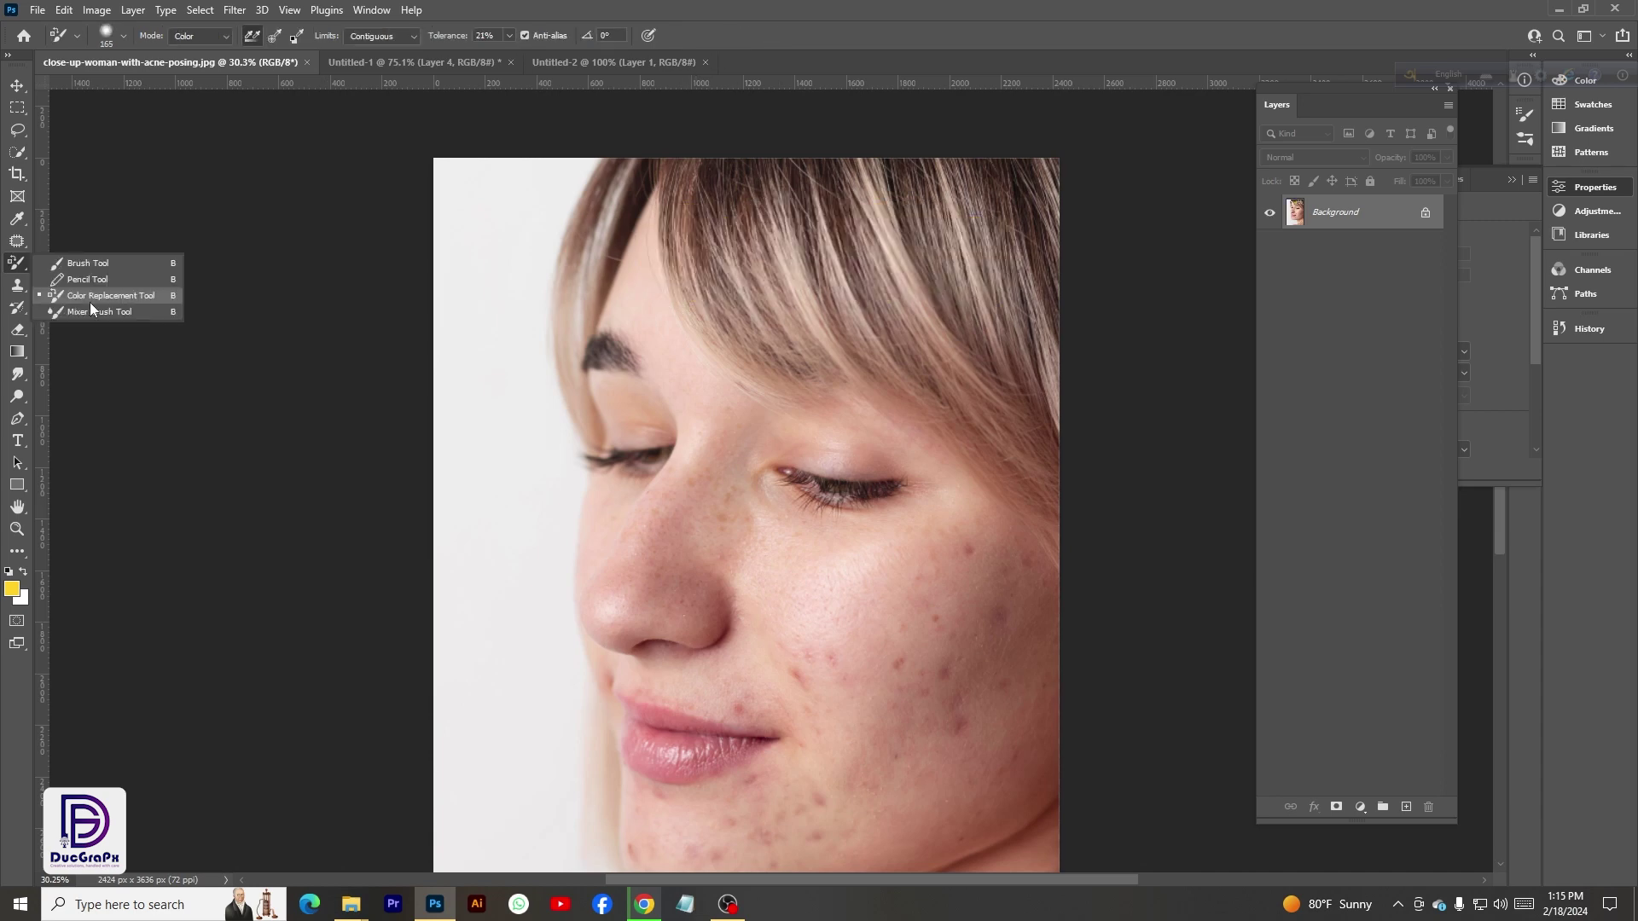
{"action": "left_click", "coordinate": [89, 300]}
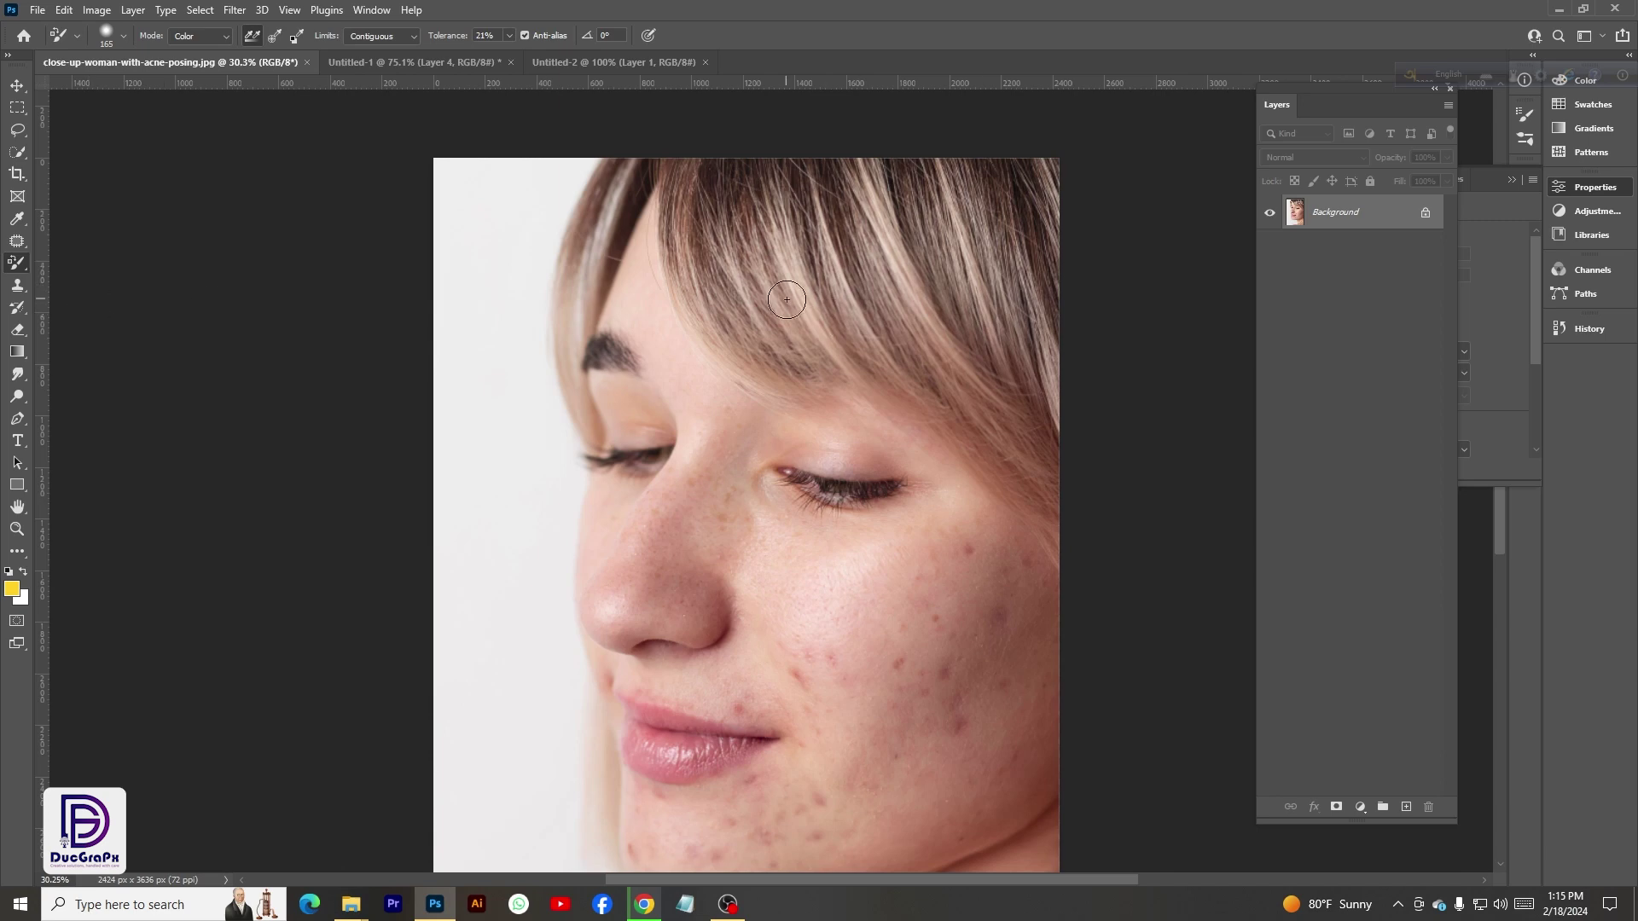
{"action": "left_click_drag", "start_coordinate": [786, 301], "coordinate": [808, 304]}
{"action": "left_click_drag", "start_coordinate": [735, 187], "coordinate": [1054, 187]}
{"action": "mouse_move", "coordinate": [1070, 309]}
{"action": "left_mouse_down"}
{"action": "mouse_move", "coordinate": [1029, 325]}
{"action": "mouse_move", "coordinate": [870, 197]}
{"action": "mouse_move", "coordinate": [1023, 406]}
{"action": "mouse_move", "coordinate": [802, 211]}
{"action": "mouse_move", "coordinate": [1030, 348]}
{"action": "left_mouse_up"}
{"action": "left_click_drag", "start_coordinate": [447, 38], "coordinate": [464, 39]}
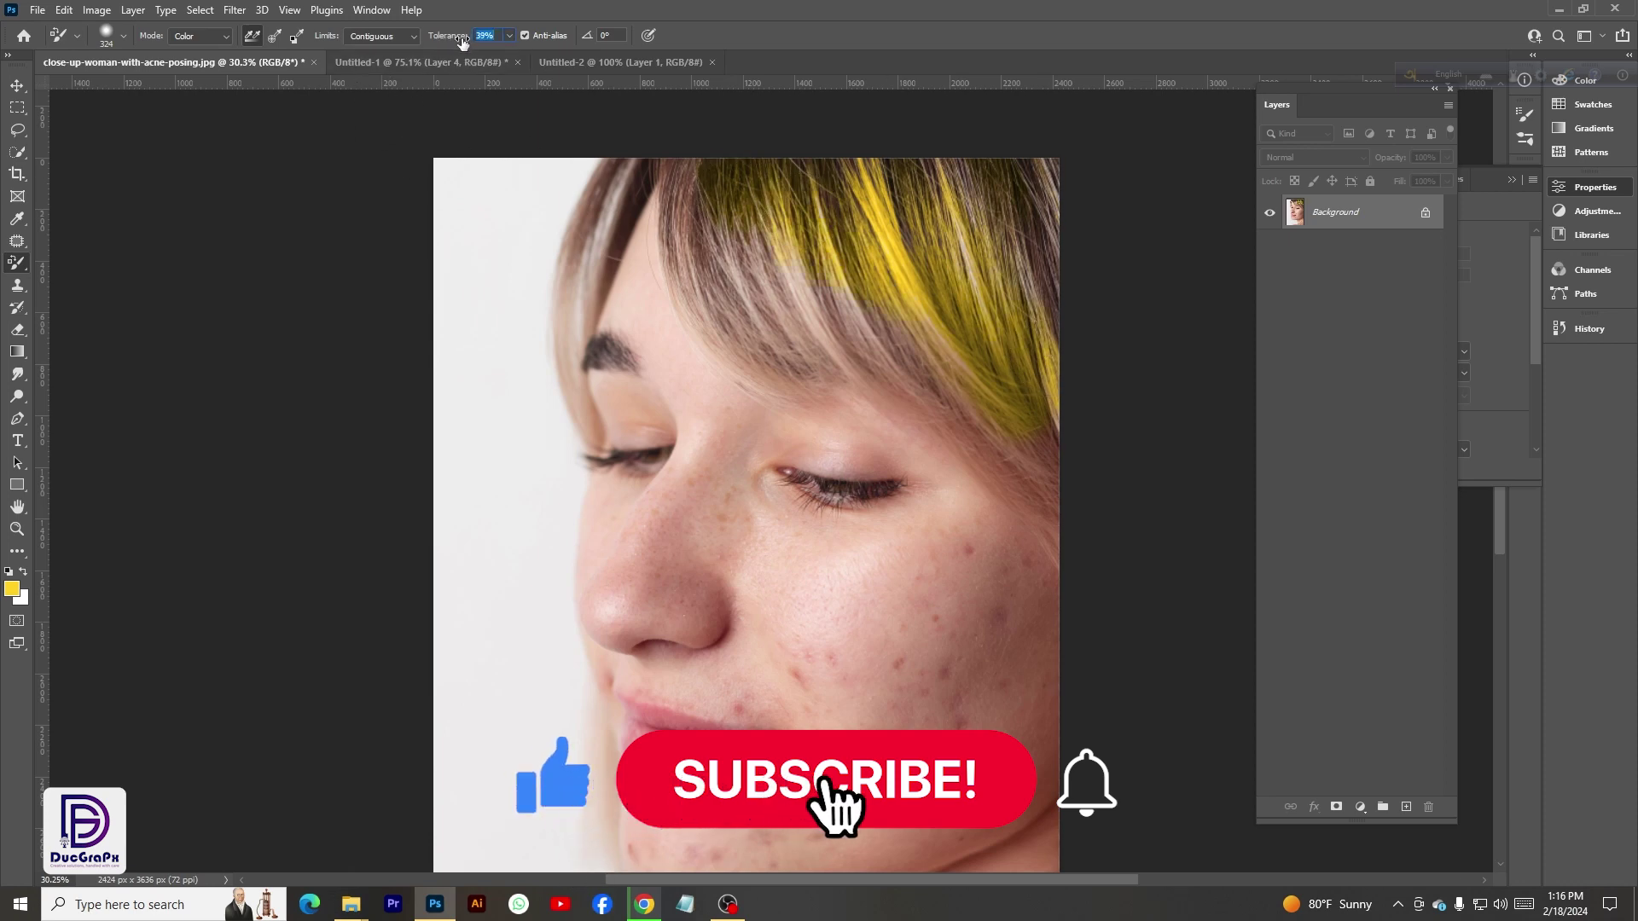
{"action": "mouse_move", "coordinate": [588, 111]}
{"action": "left_mouse_down"}
{"action": "mouse_move", "coordinate": [700, 171]}
{"action": "mouse_move", "coordinate": [700, 249]}
{"action": "mouse_move", "coordinate": [727, 303]}
{"action": "mouse_move", "coordinate": [994, 376]}
{"action": "mouse_move", "coordinate": [1027, 429]}
{"action": "mouse_move", "coordinate": [796, 269]}
{"action": "mouse_move", "coordinate": [1008, 360]}
{"action": "mouse_move", "coordinate": [757, 255]}
{"action": "mouse_move", "coordinate": [840, 304]}
{"action": "mouse_move", "coordinate": [916, 198]}
{"action": "mouse_move", "coordinate": [1041, 259]}
{"action": "mouse_move", "coordinate": [1026, 153]}
{"action": "mouse_move", "coordinate": [1065, 267]}
{"action": "mouse_move", "coordinate": [1046, 181]}
{"action": "mouse_move", "coordinate": [744, 158]}
{"action": "left_mouse_up"}
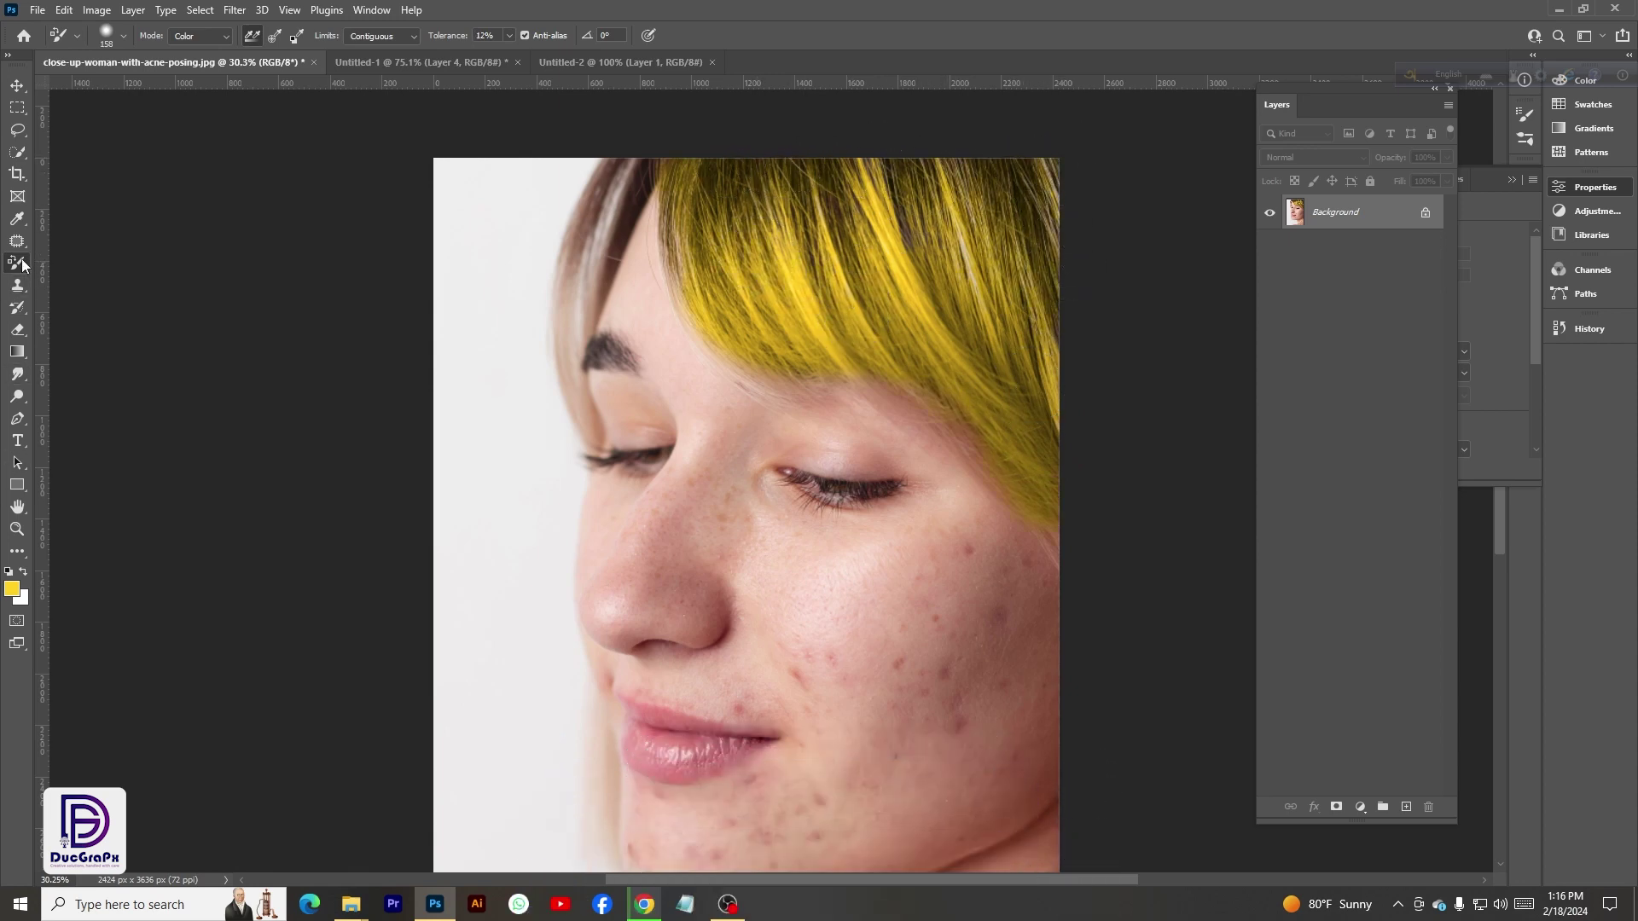
- Smooth the blemishes on the cheek with the Mixer Brush Tool at 200 px, using Load 12%, Mix 12% and Flow 16%
{"action": "right_click", "coordinate": [23, 266]}
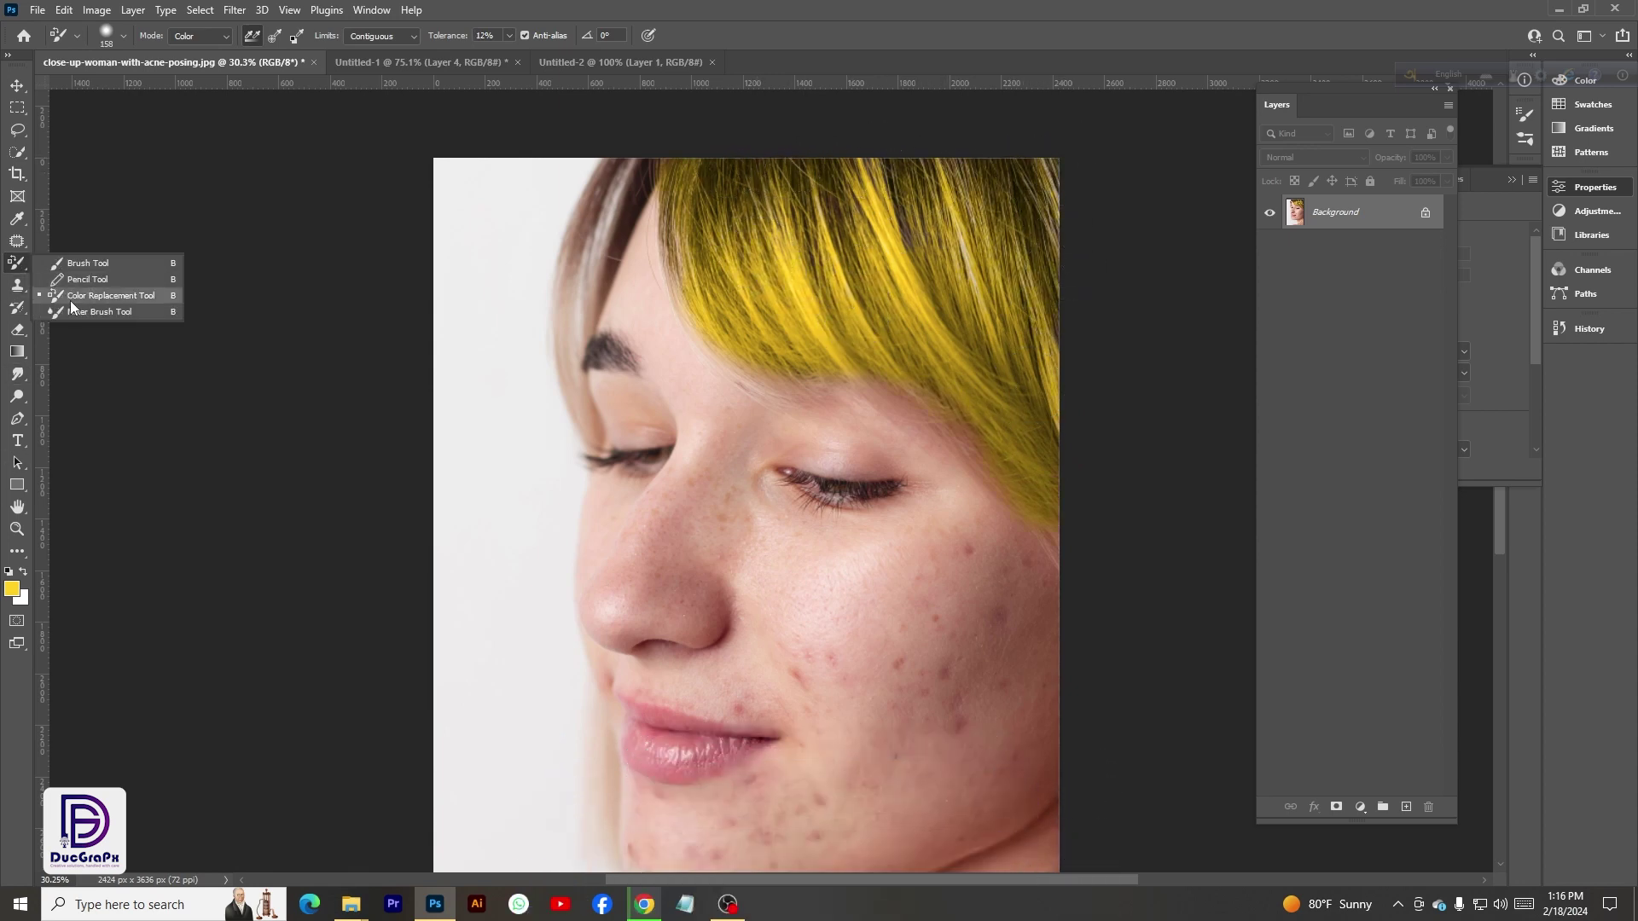
{"action": "left_click", "coordinate": [72, 314]}
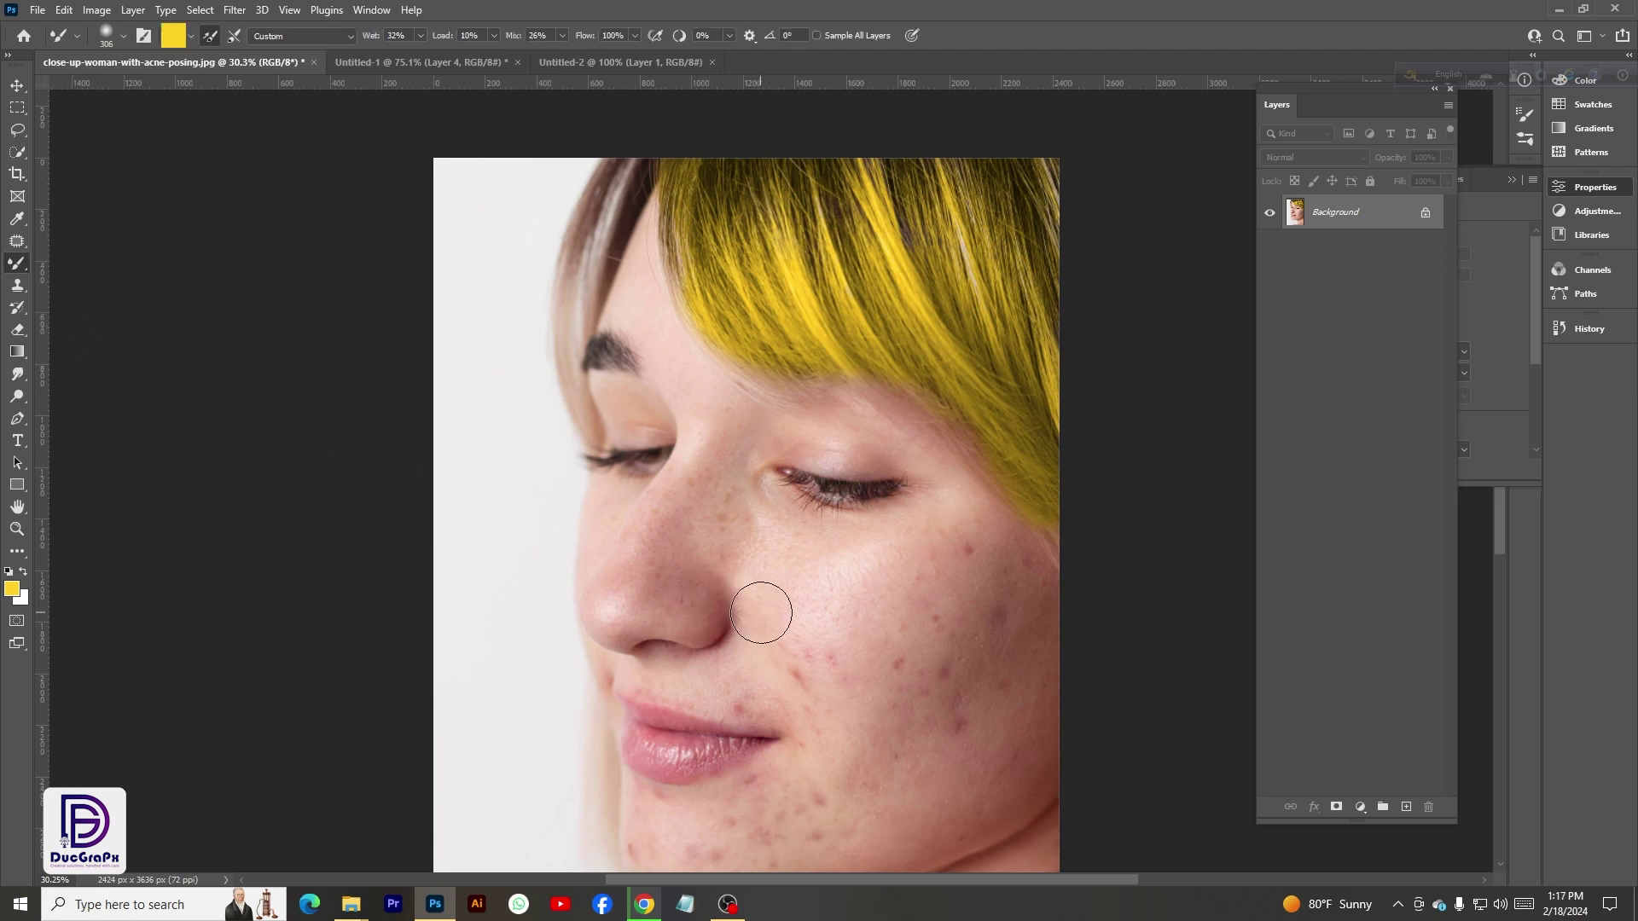
{"action": "left_click_drag", "start_coordinate": [806, 610], "coordinate": [826, 611]}
{"action": "mouse_move", "coordinate": [813, 612]}
{"action": "left_mouse_down"}
{"action": "mouse_move", "coordinate": [824, 654]}
{"action": "mouse_move", "coordinate": [903, 652]}
{"action": "mouse_move", "coordinate": [935, 637]}
{"action": "mouse_move", "coordinate": [904, 632]}
{"action": "mouse_move", "coordinate": [966, 609]}
{"action": "mouse_move", "coordinate": [877, 625]}
{"action": "mouse_move", "coordinate": [944, 575]}
{"action": "mouse_move", "coordinate": [871, 627]}
{"action": "mouse_move", "coordinate": [934, 593]}
{"action": "mouse_move", "coordinate": [920, 627]}
{"action": "mouse_move", "coordinate": [851, 639]}
{"action": "mouse_move", "coordinate": [942, 658]}
{"action": "mouse_move", "coordinate": [844, 671]}
{"action": "mouse_move", "coordinate": [882, 683]}
{"action": "left_mouse_up"}
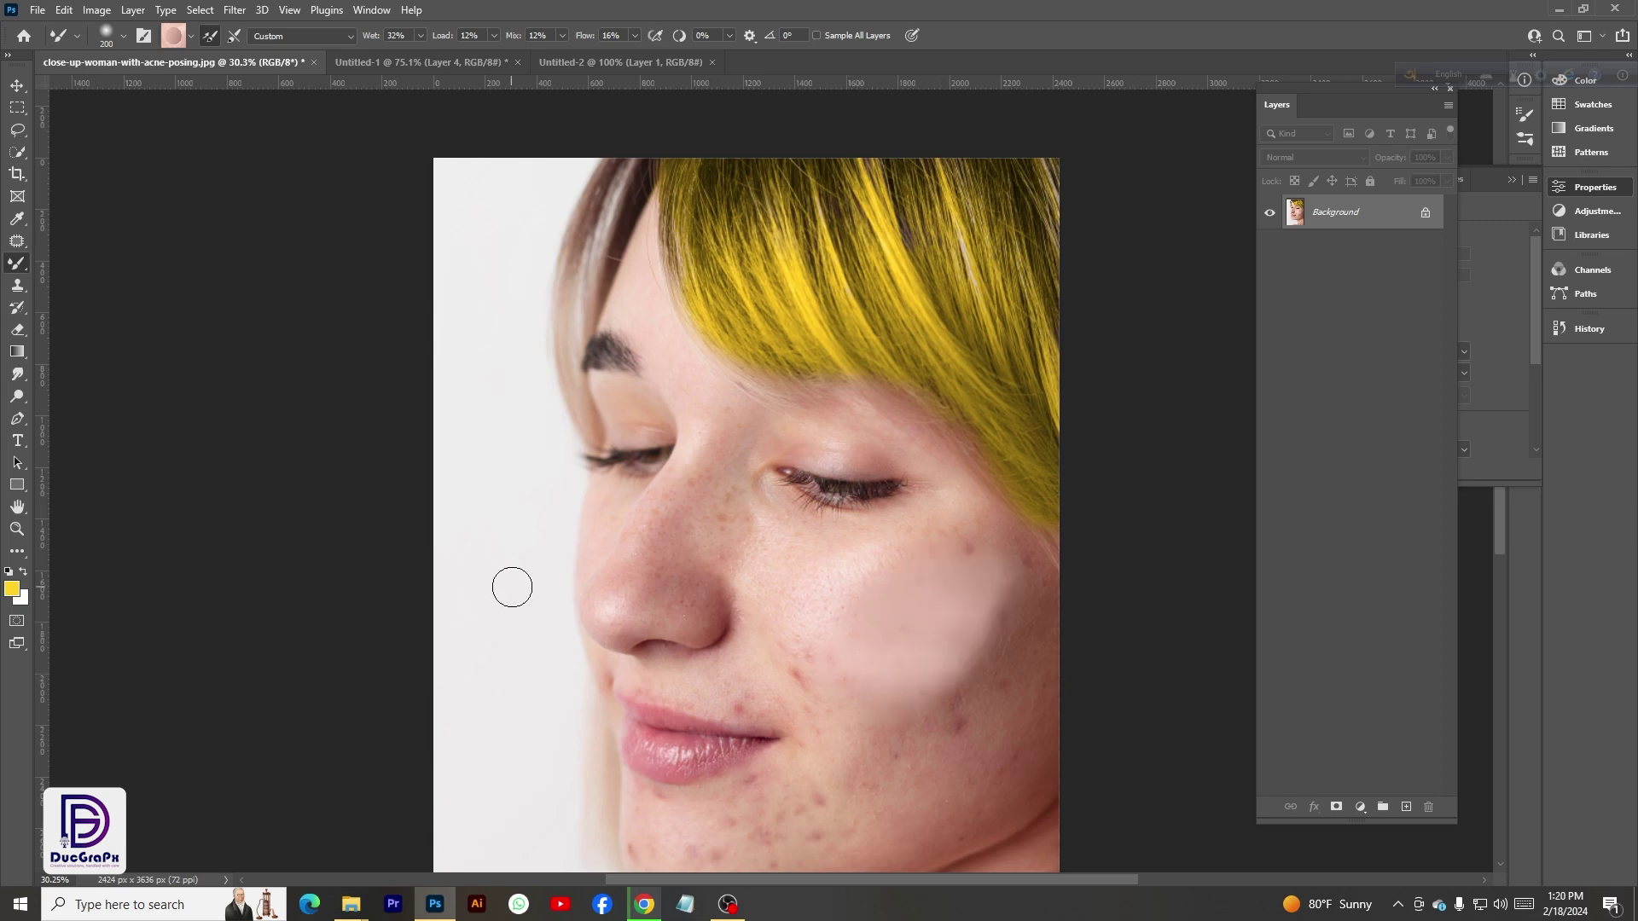